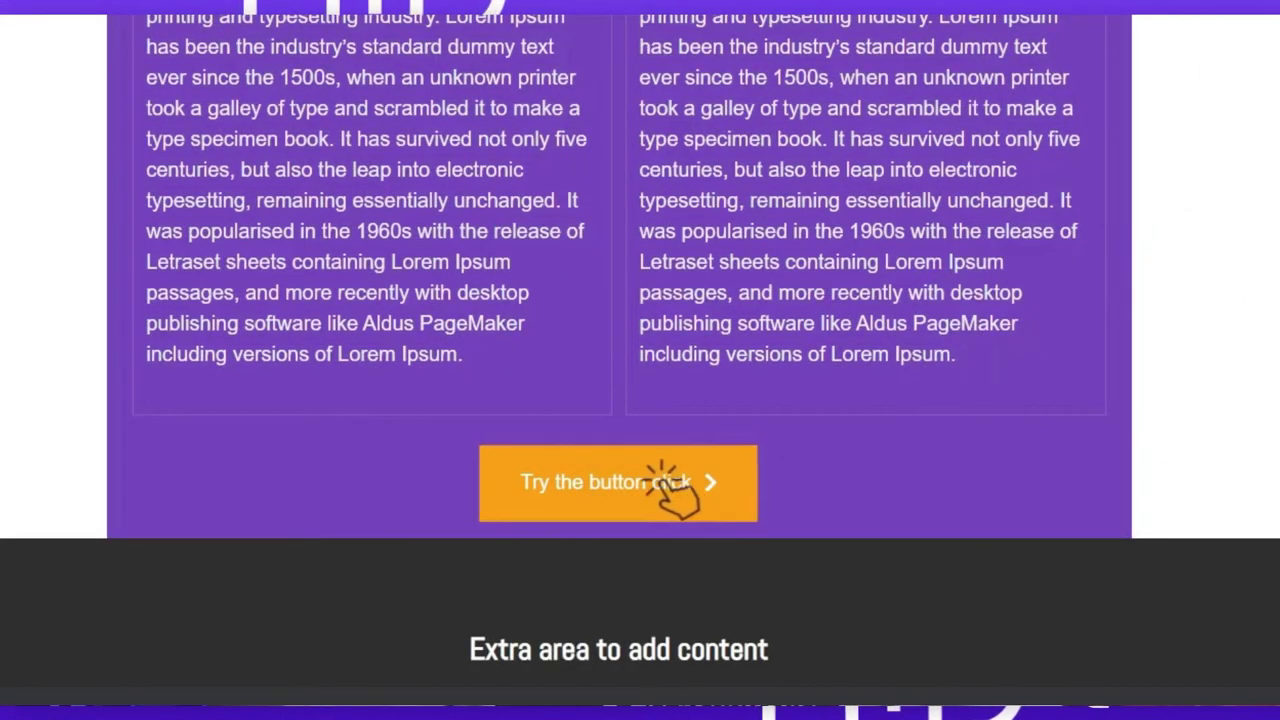
# Test the custom cursor effects on the published demo page, including the orange "Try the button click" button.
pyautogui.click(543, 483)
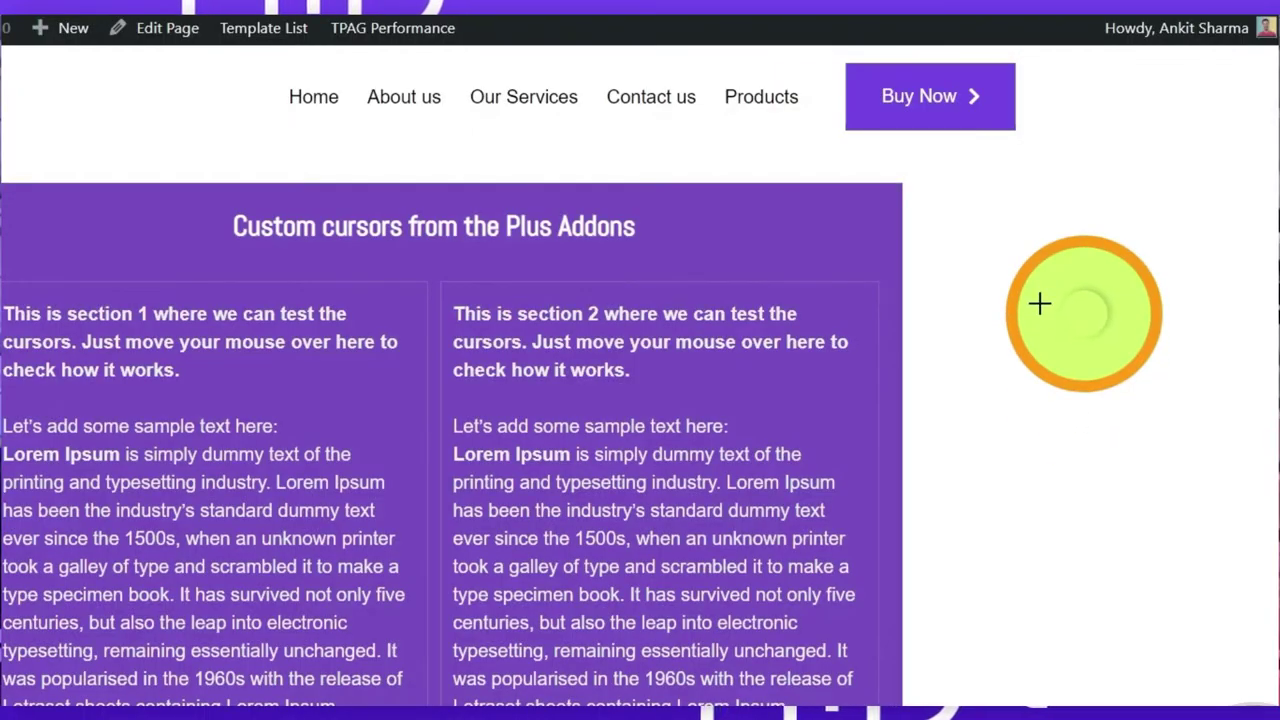
pyautogui.scroll(-10, 1094, 210)
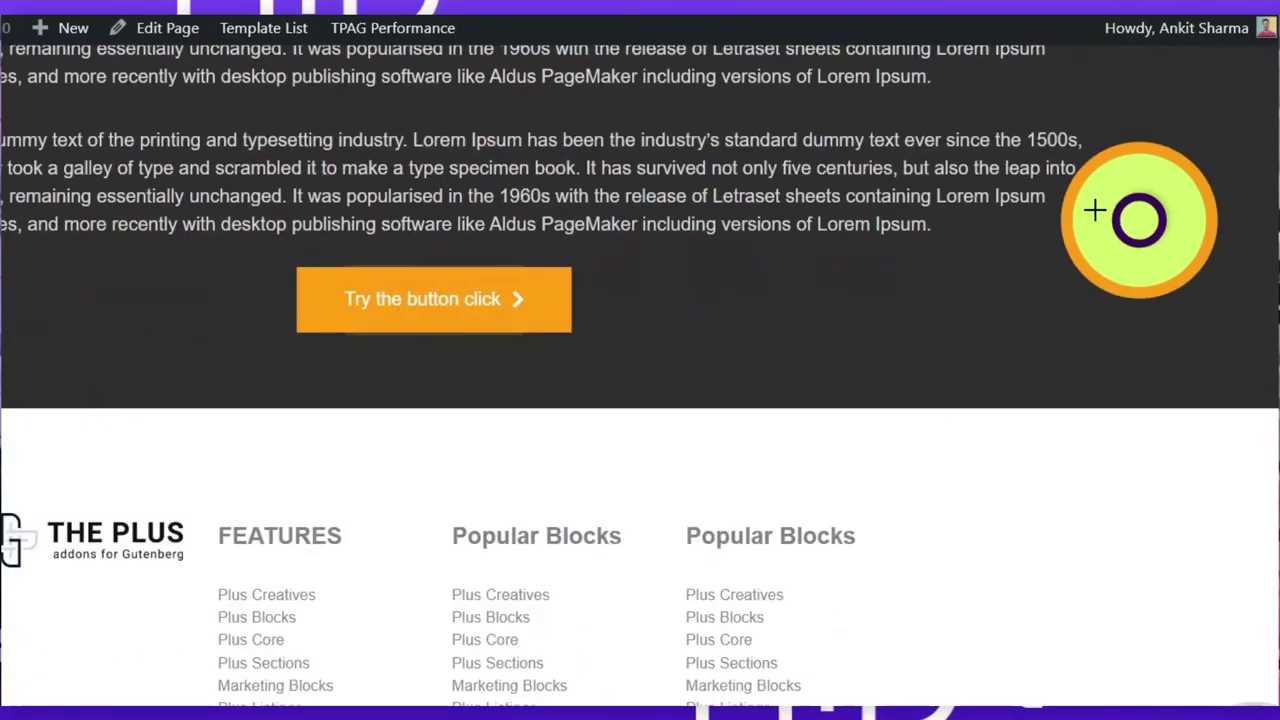
pyautogui.scroll(5, 1094, 210)
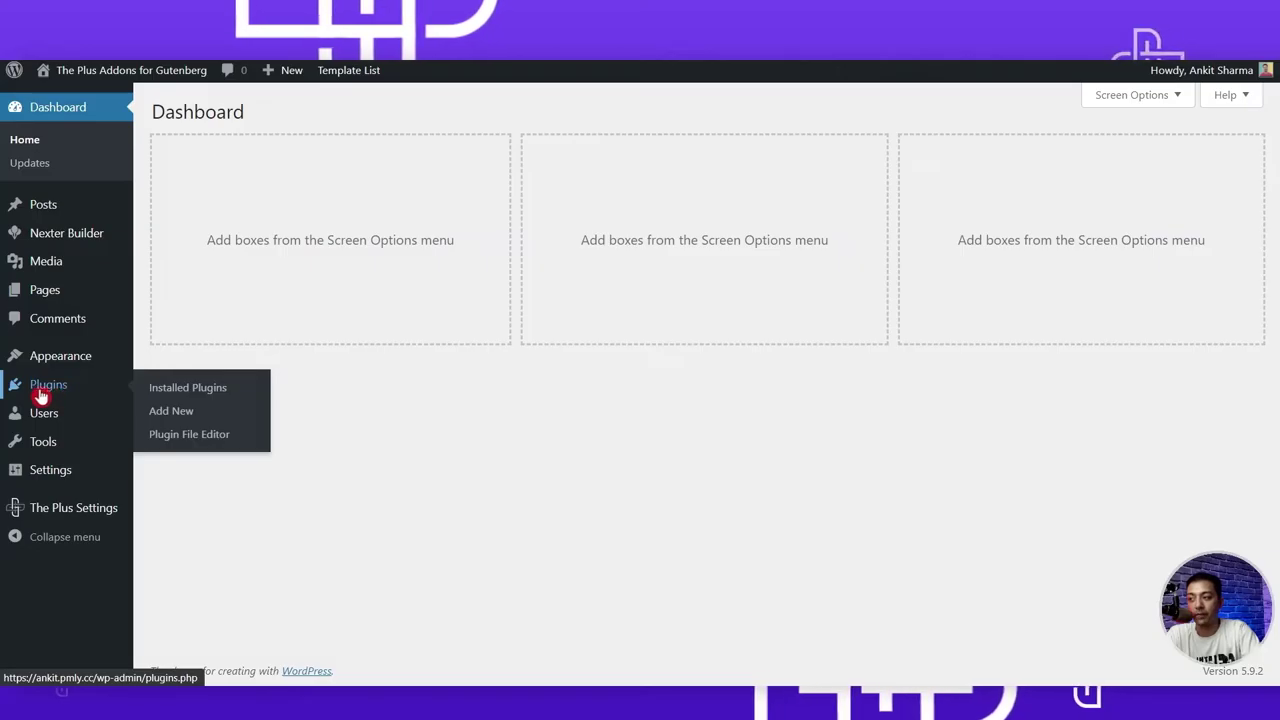
# Review the installed plugins, then make sure the Mouse Cursor block is enabled in The Plus Settings and save.
pyautogui.click(40, 392)
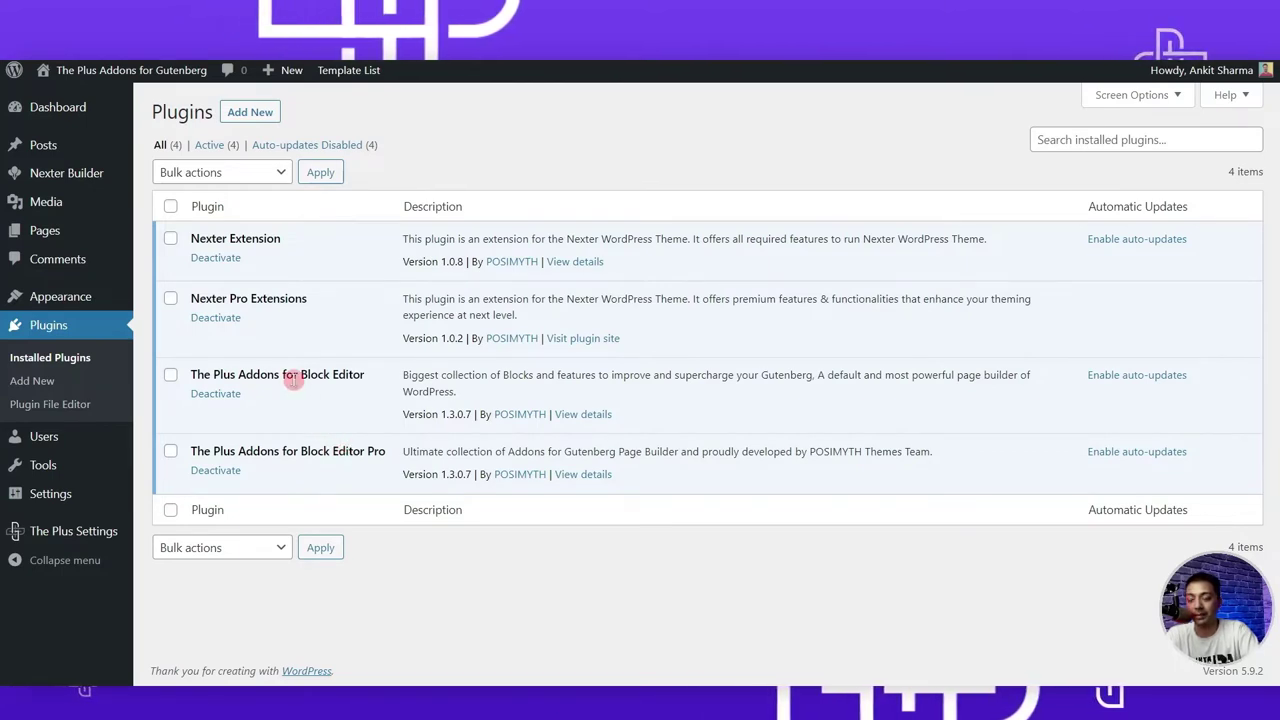
pyautogui.click(60, 536)
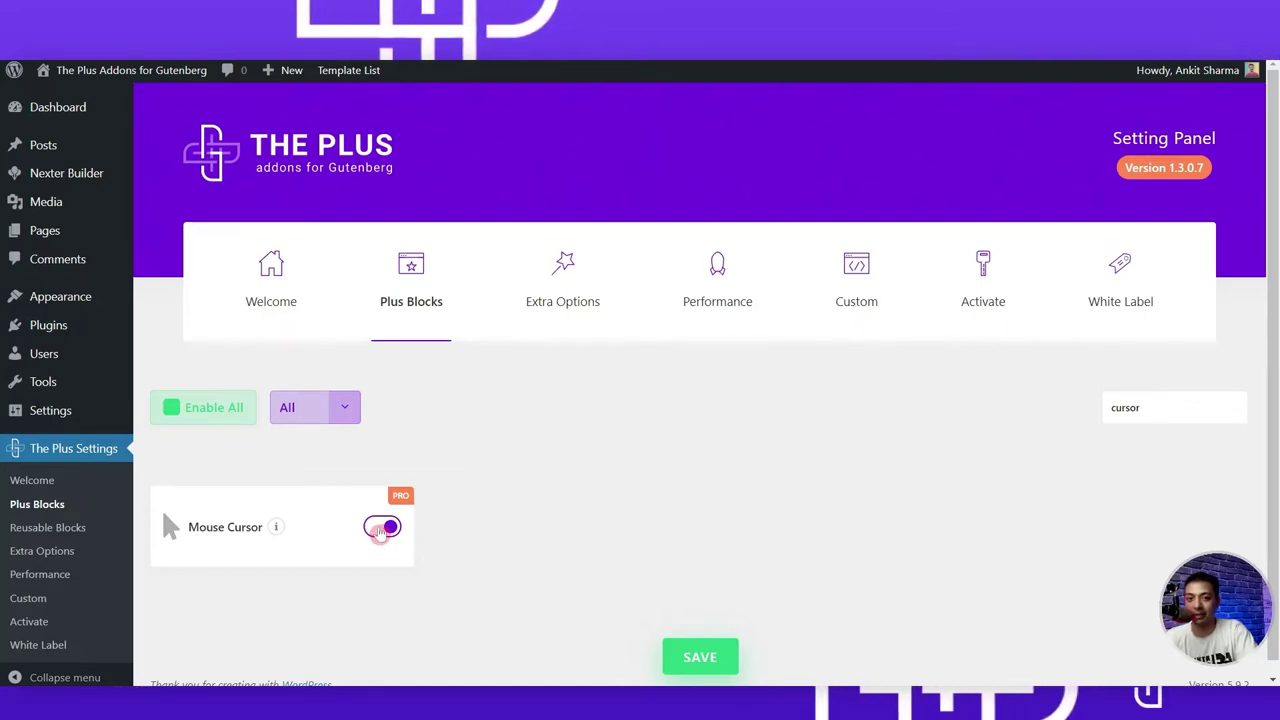
pyautogui.click(381, 530)
pyautogui.click(381, 530)
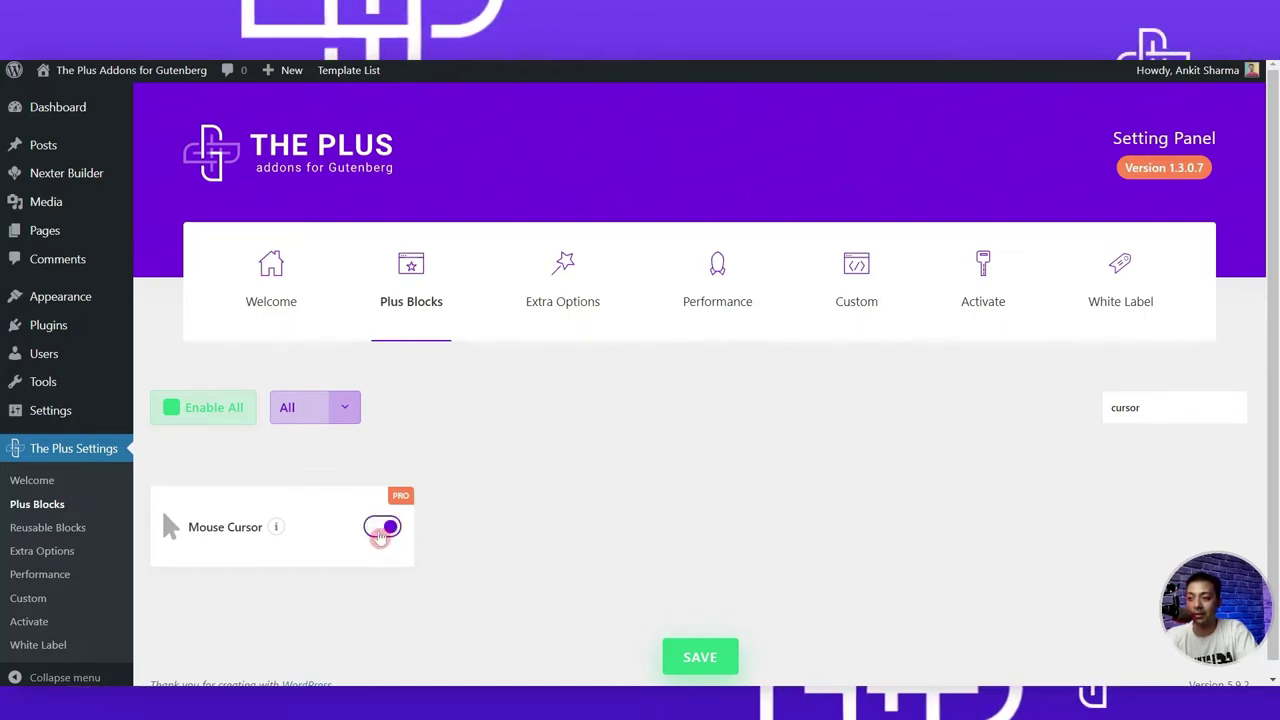
pyautogui.click(684, 657)
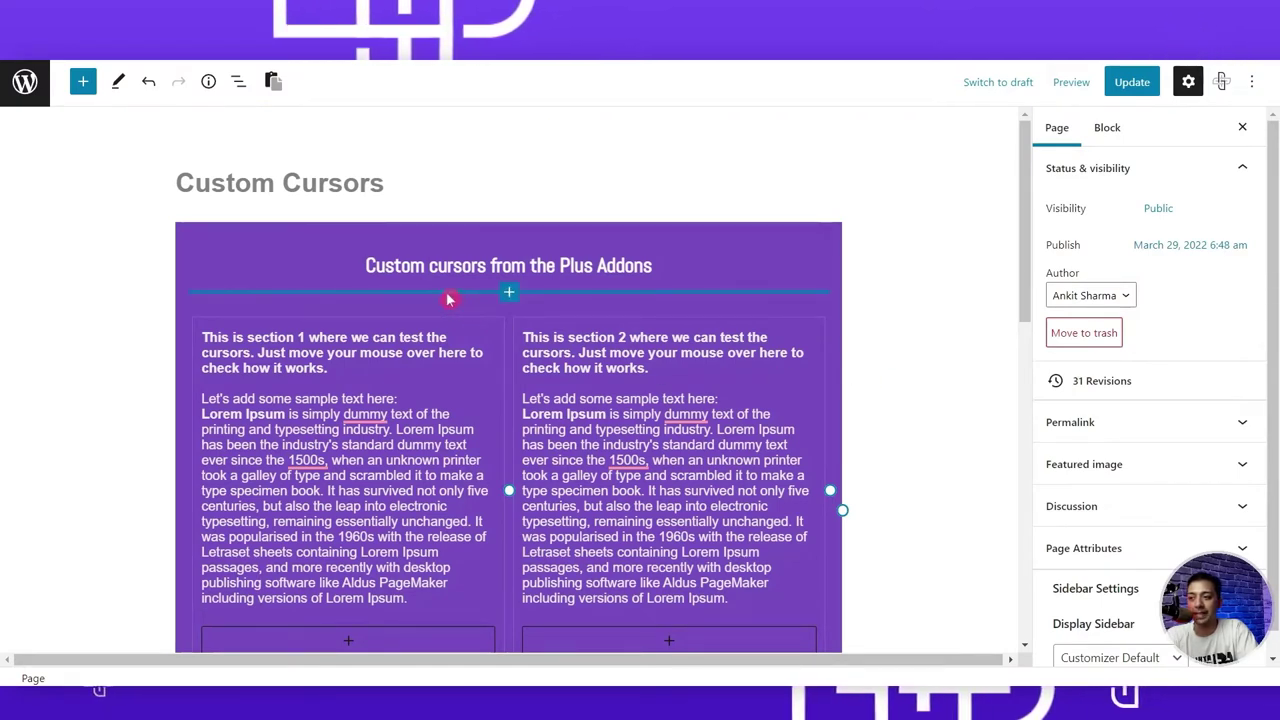
# Insert a TP Mouse Cursor block below the section 1 text on the Custom Cursors page.
pyautogui.scroll(-9, 449, 300)
pyautogui.scroll(7, 440, 340)
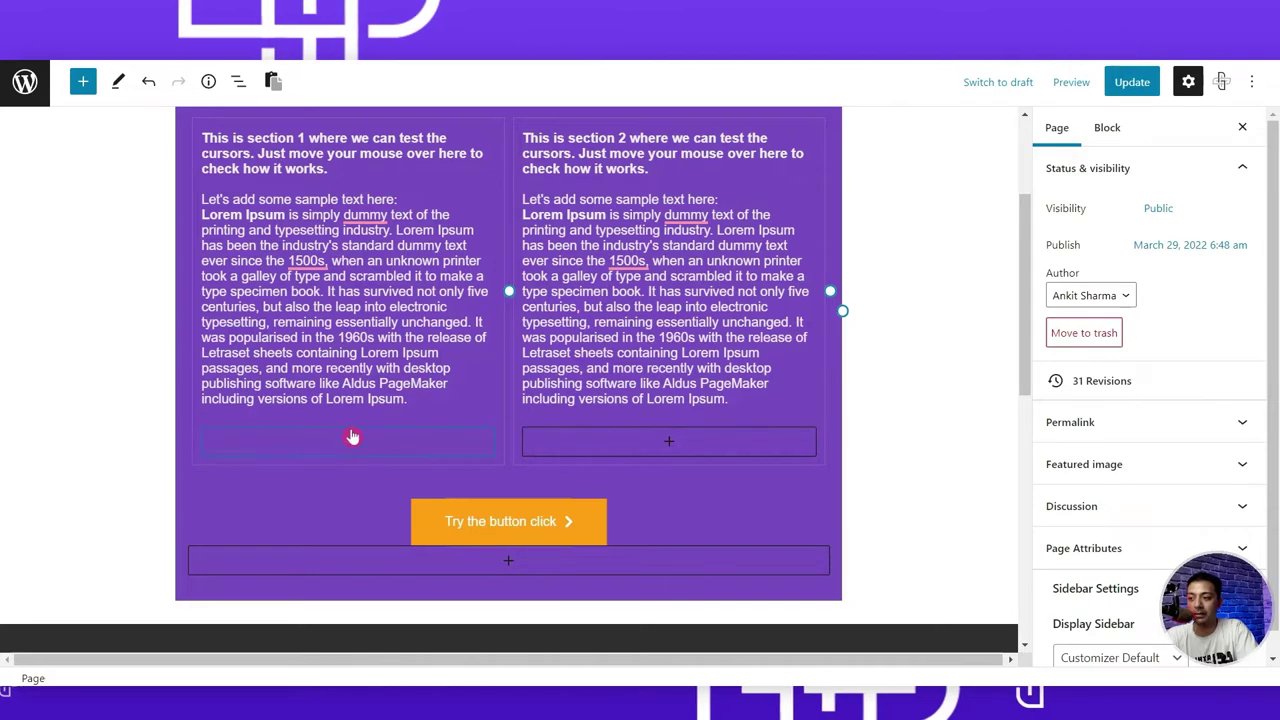
pyautogui.click(352, 447)
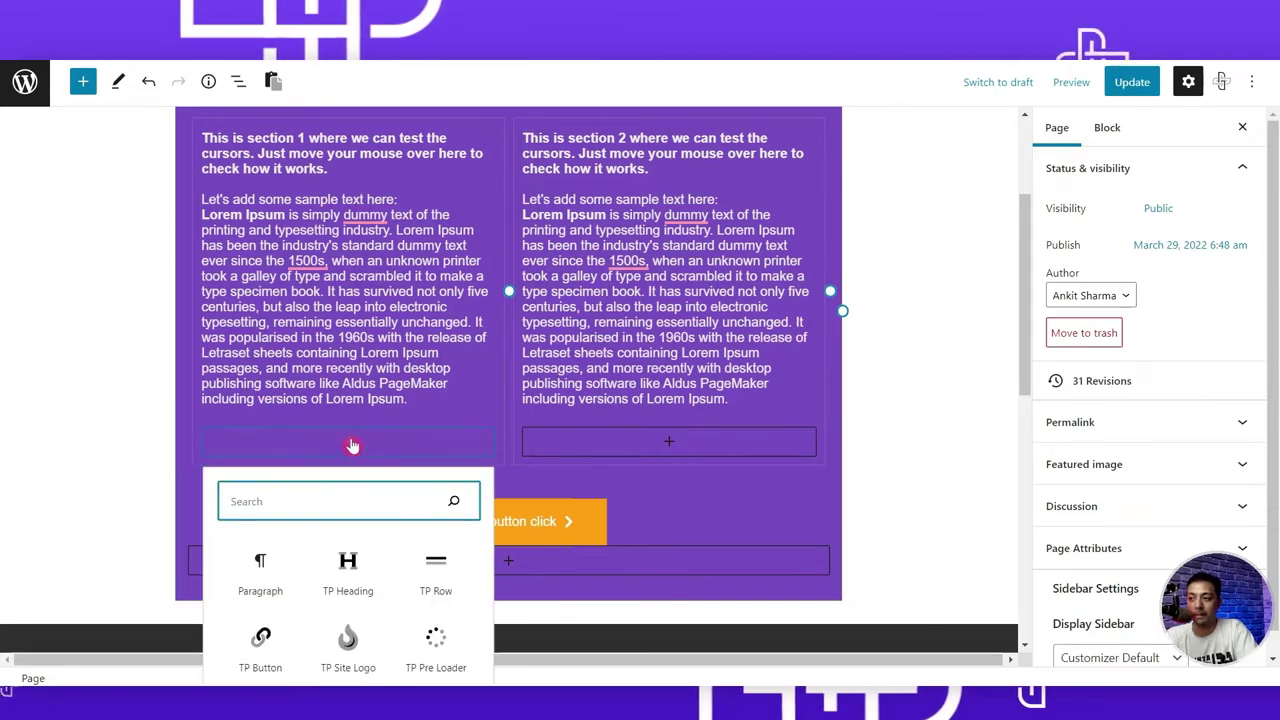
pyautogui.scroll(-2, 358, 420)
pyautogui.write('cur')
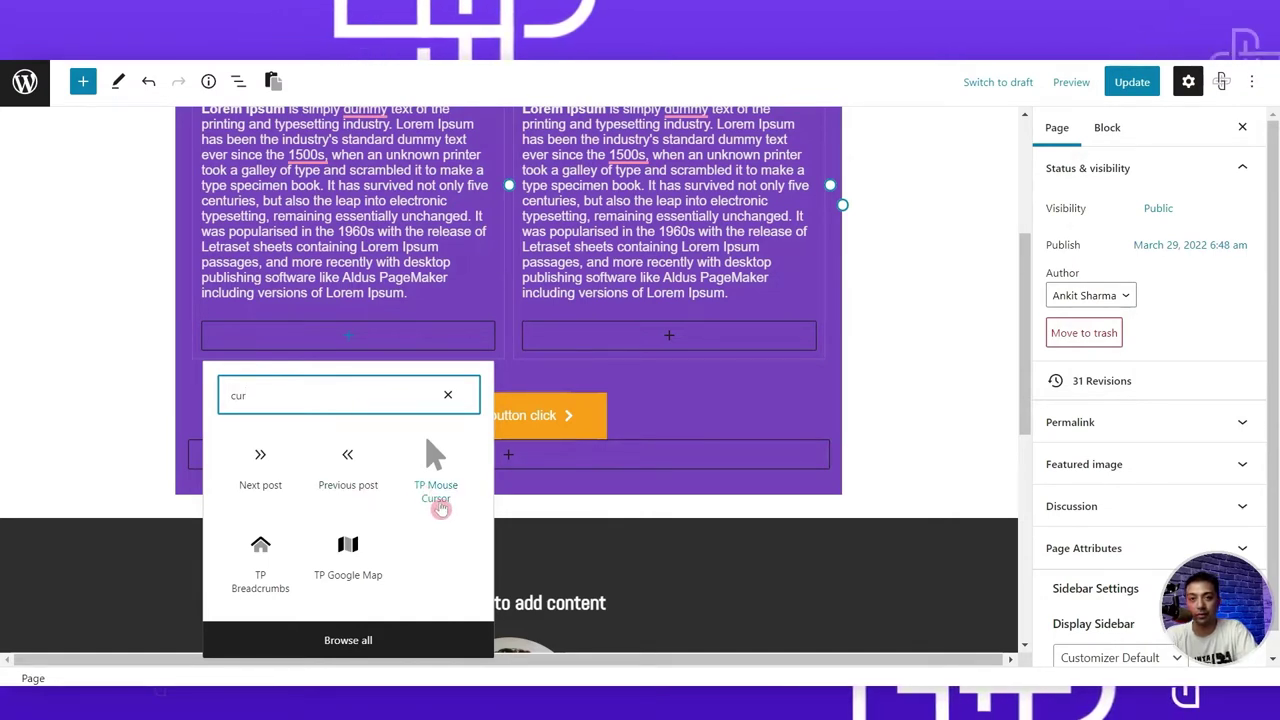
pyautogui.click(441, 509)
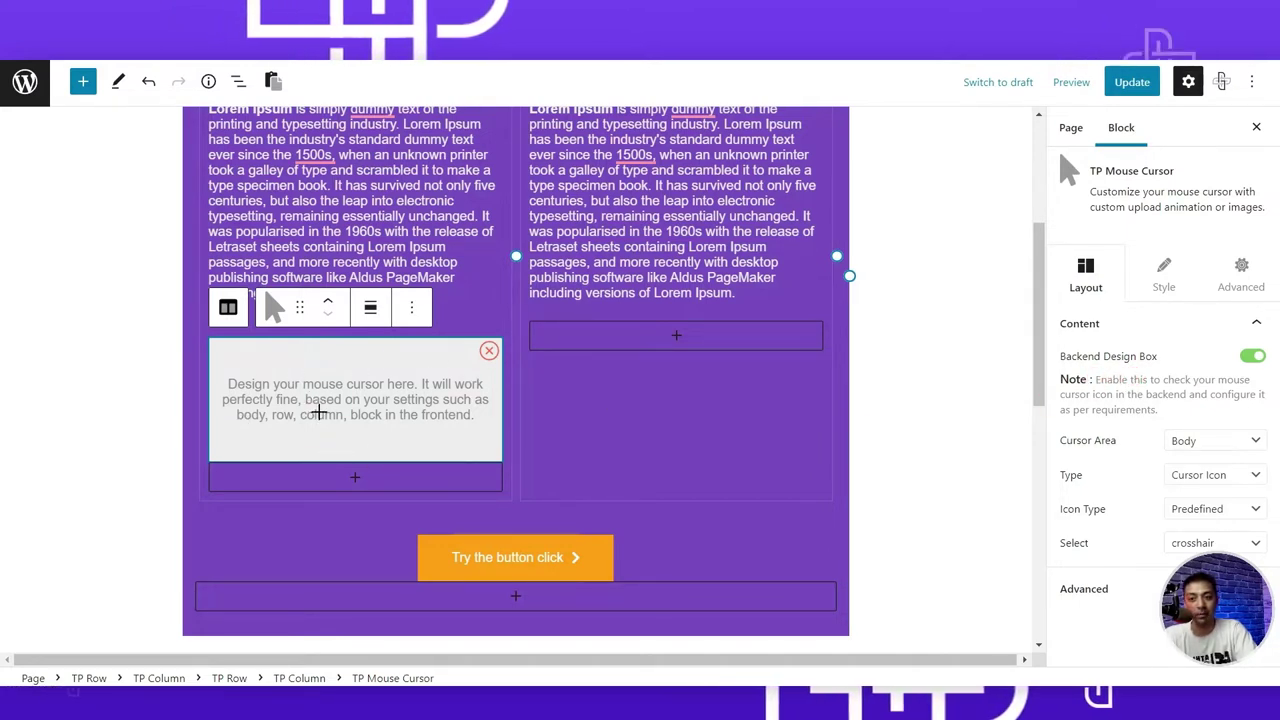
# Switch the Backend Design Box off and back on, and try Row as the mouse cursor block's cursor area.
pyautogui.click(1256, 358)
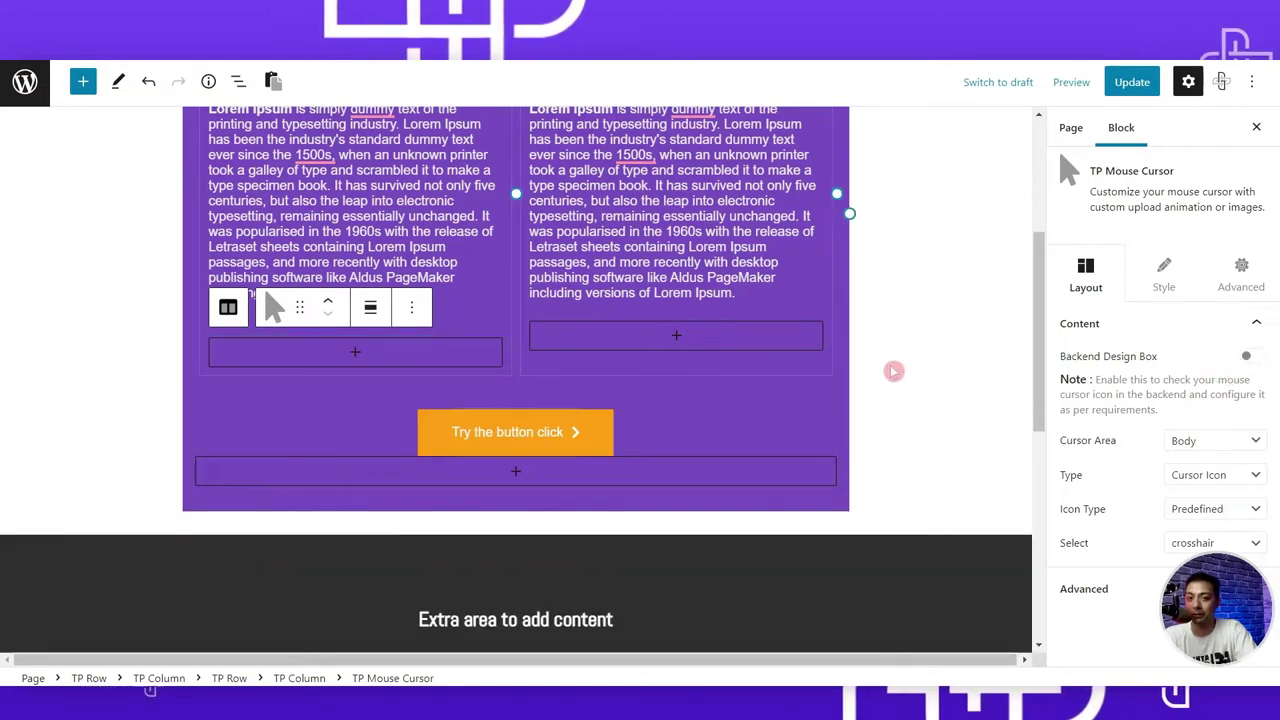
pyautogui.click(1251, 356)
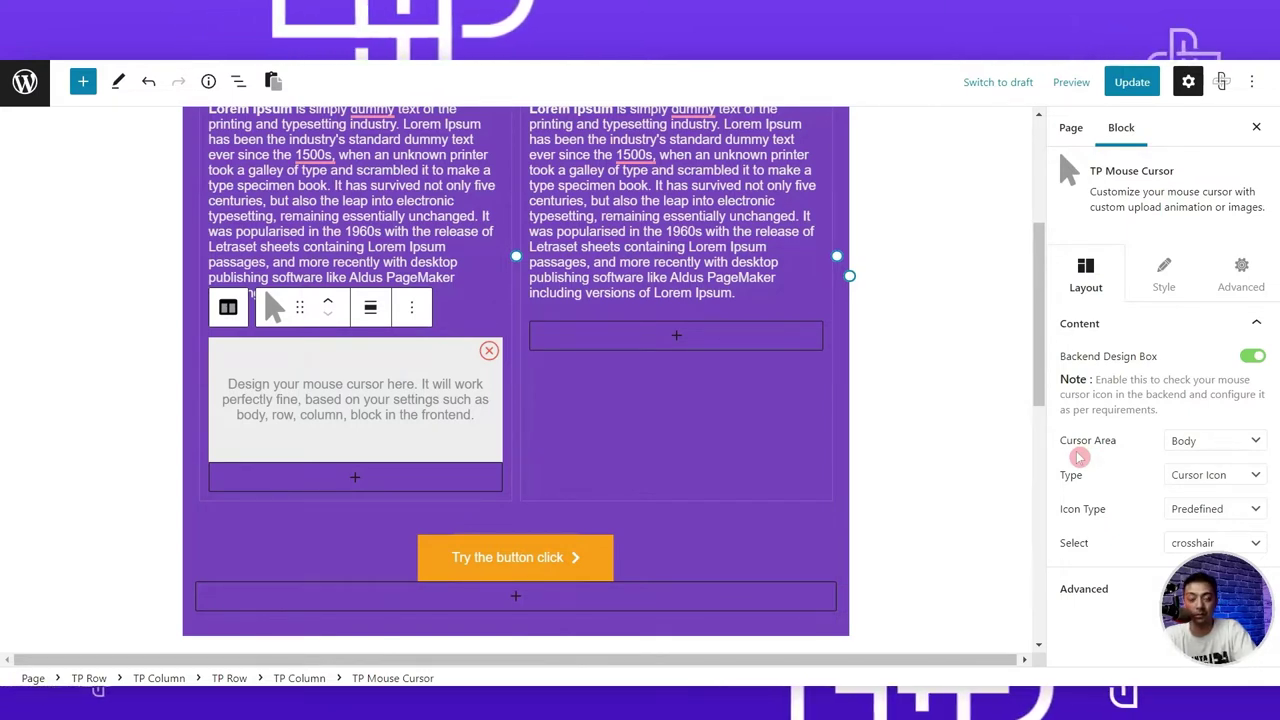
pyautogui.click(1240, 443)
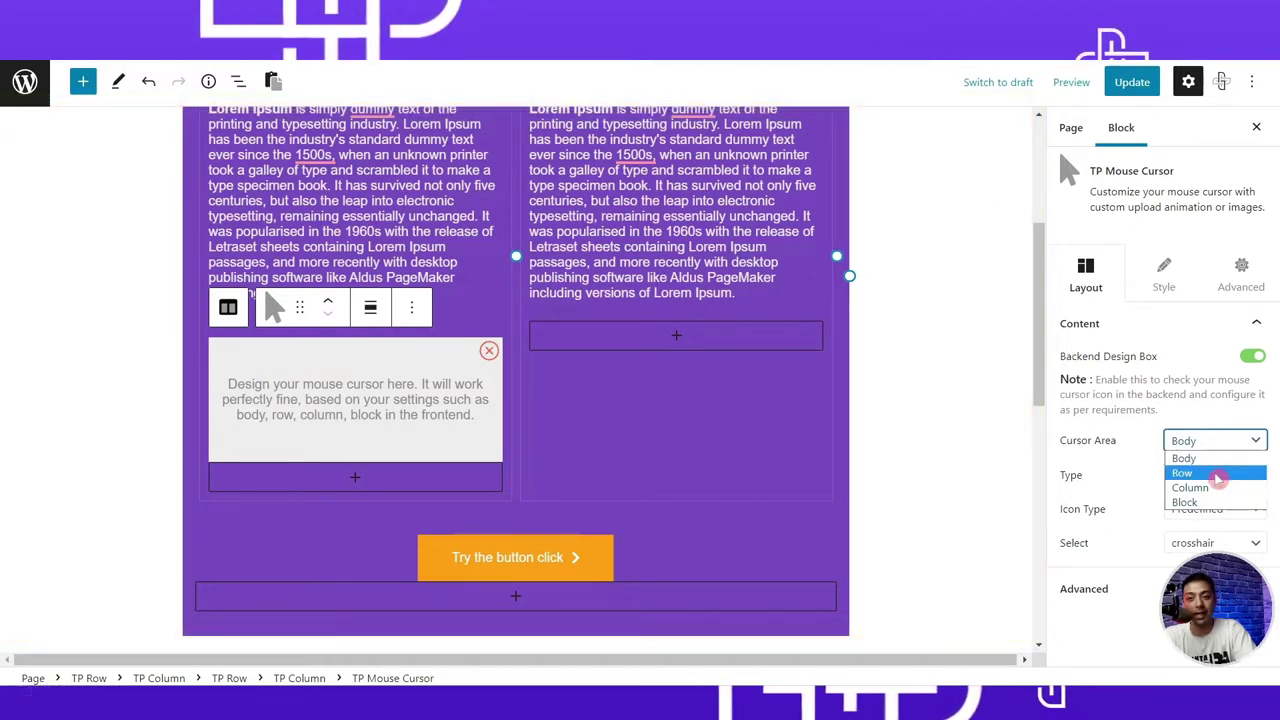
pyautogui.click(1190, 473)
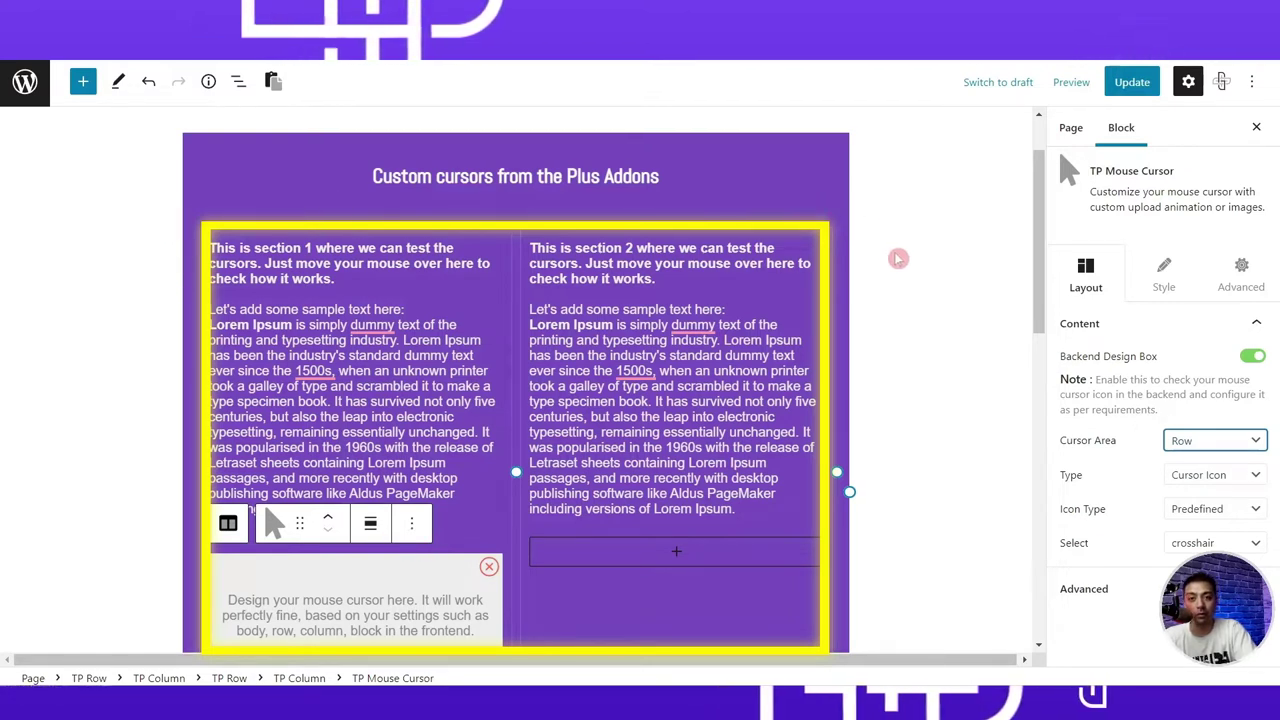
# Try Column as the cursor area and inspect the column that contains the mouse cursor block.
pyautogui.click(1215, 440)
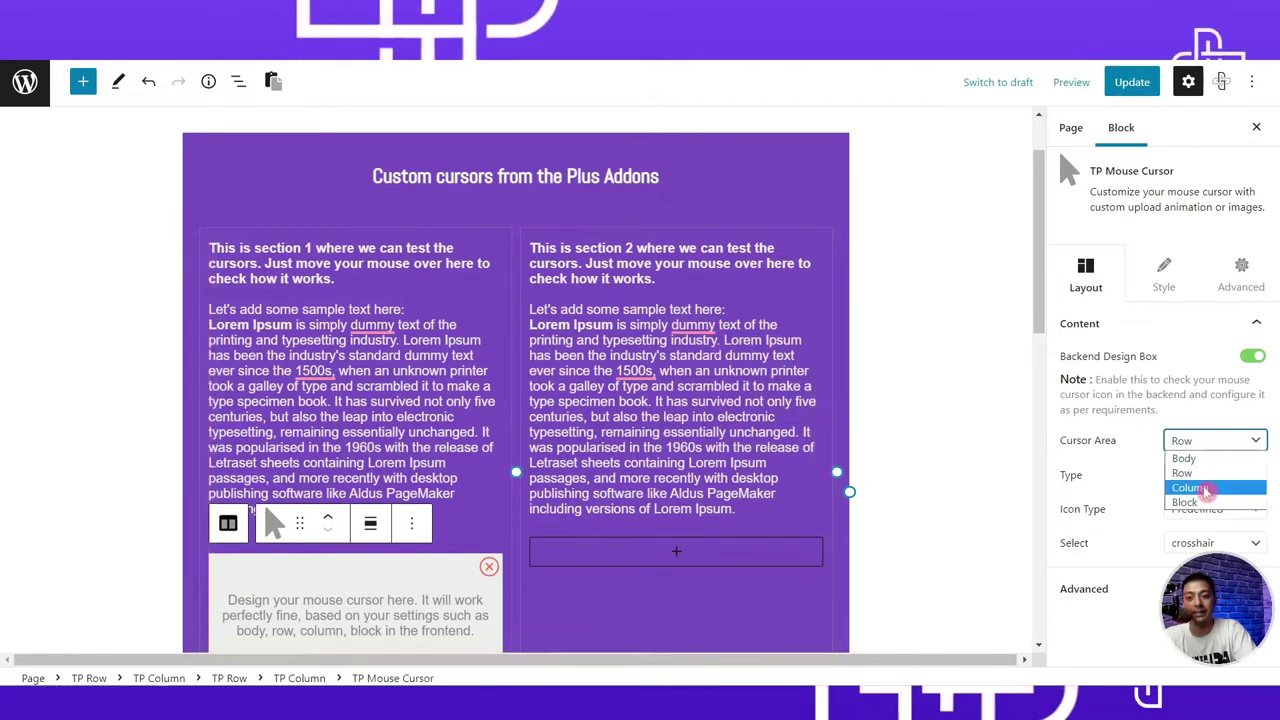
pyautogui.click(1192, 489)
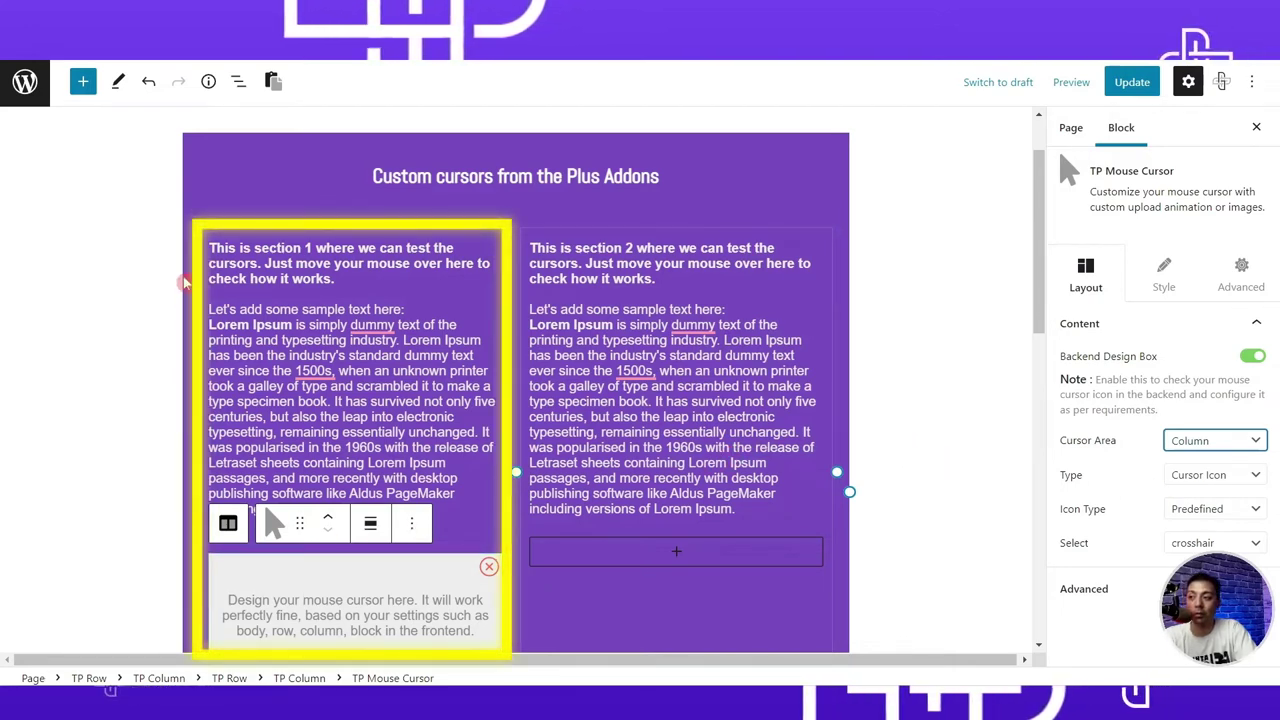
pyautogui.scroll(-2, 253, 228)
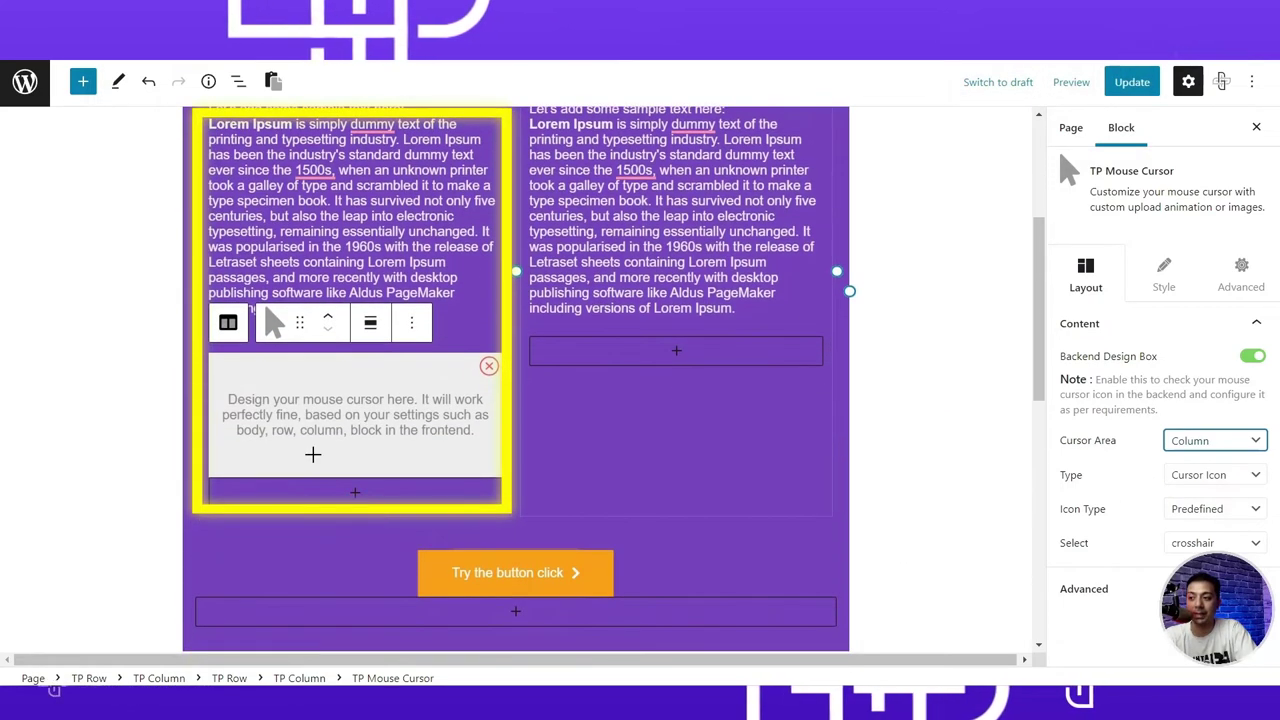
pyautogui.scroll(2, 300, 400)
pyautogui.scroll(-1, 360, 523)
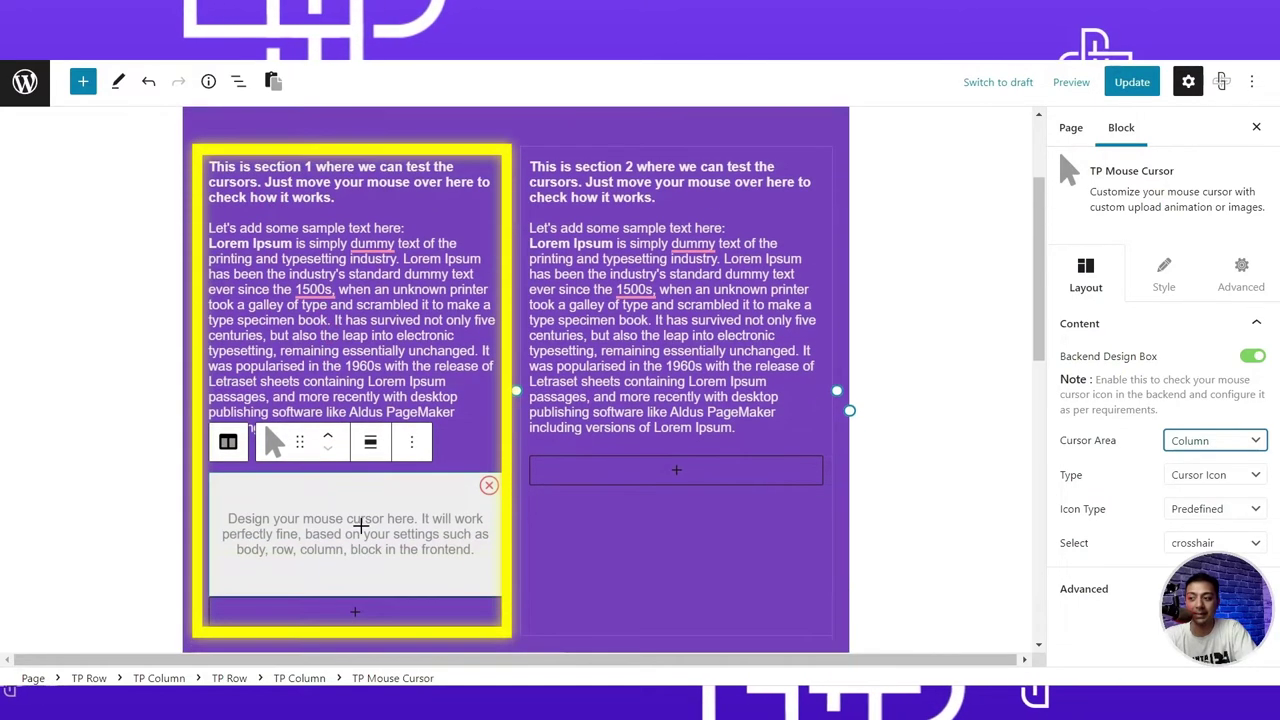
# Try Block as the cursor area, and set the cursor area back to Body.
pyautogui.click(1214, 440)
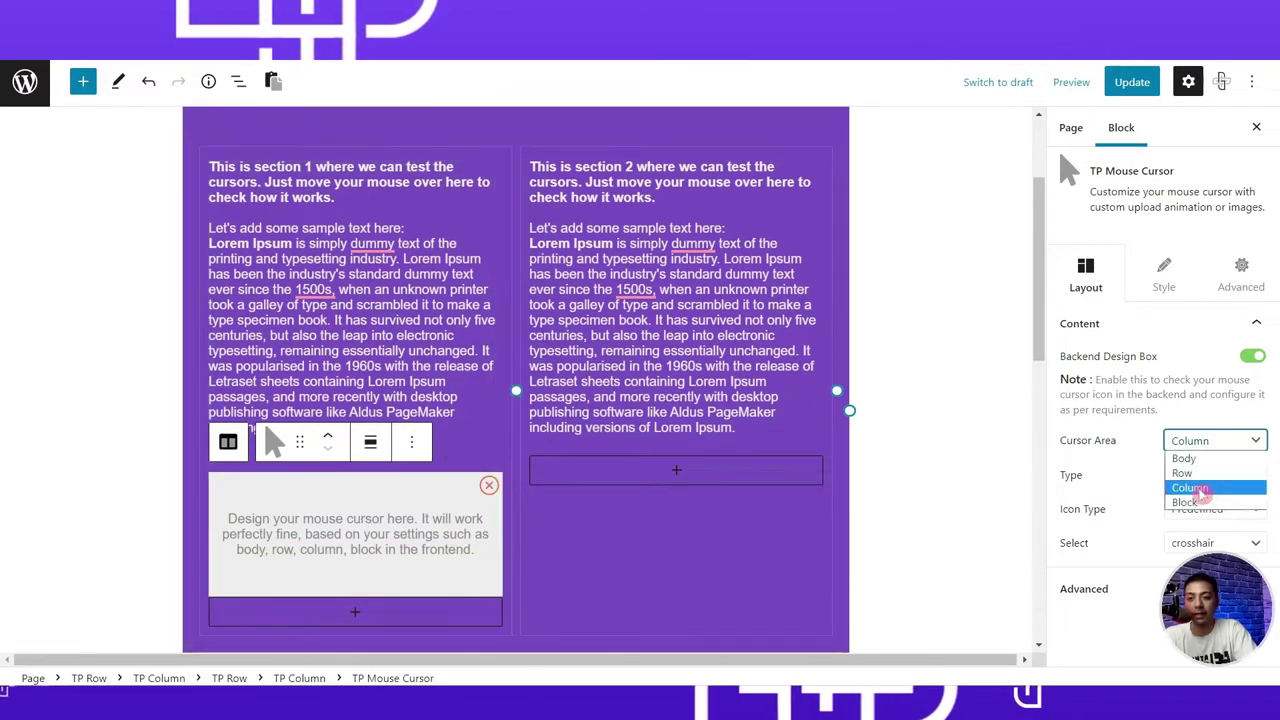
pyautogui.click(1203, 503)
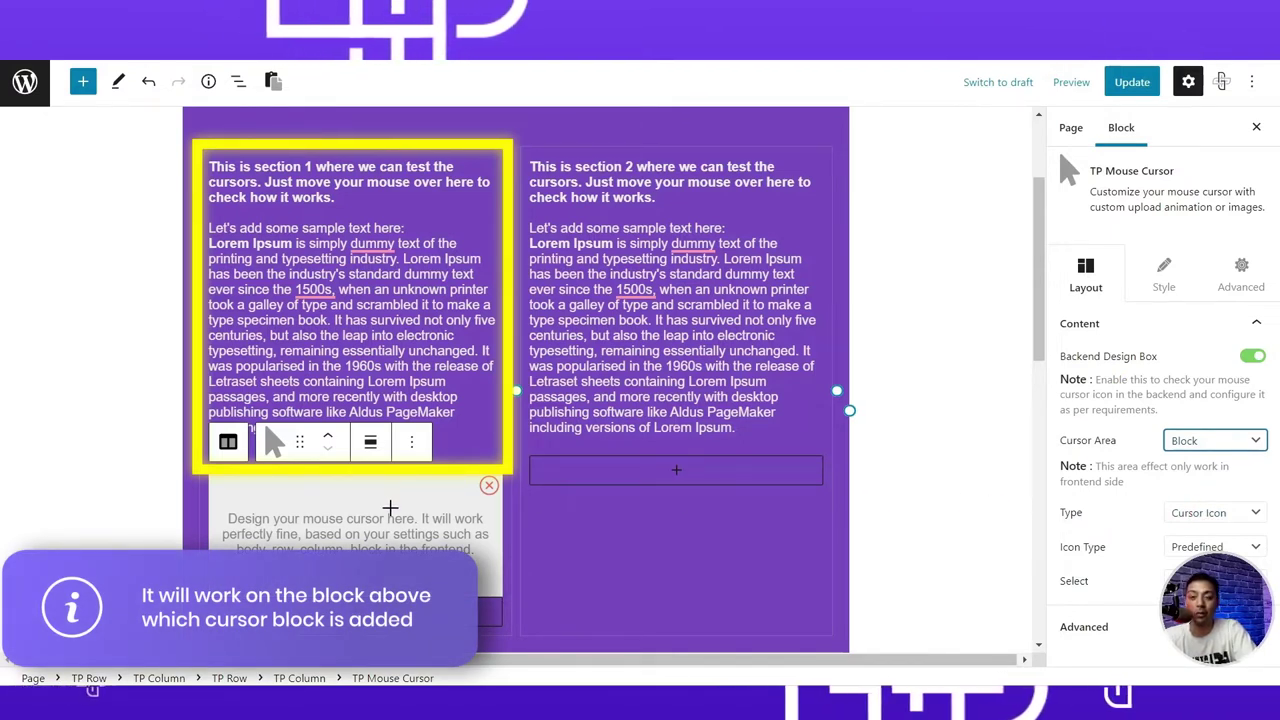
pyautogui.click(1240, 441)
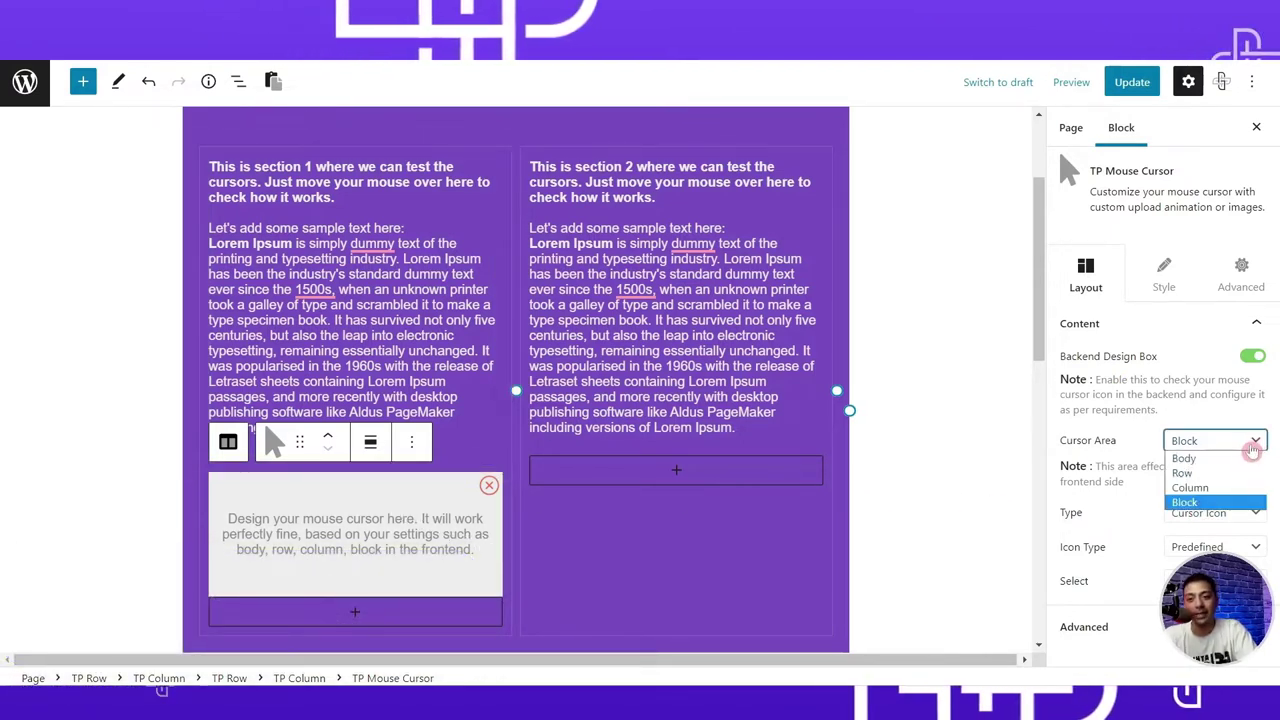
pyautogui.click(1240, 459)
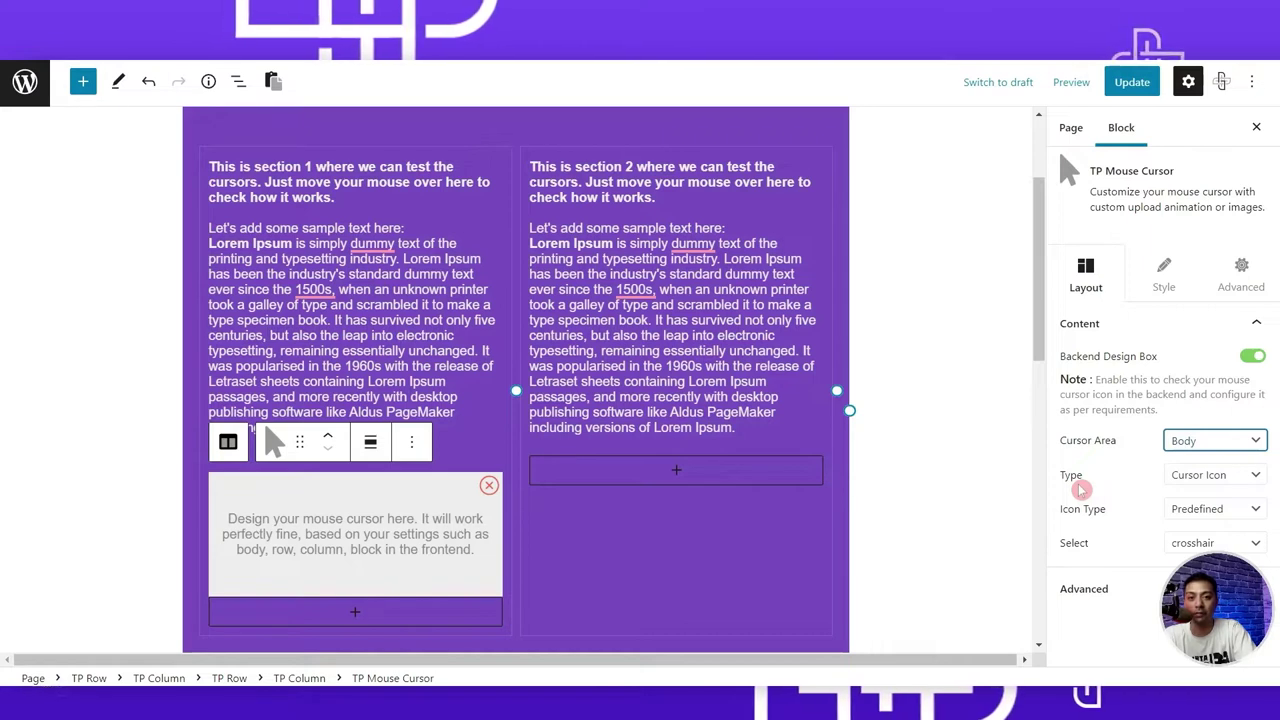
# Keep Cursor Icon as the type, try the Custom icon type, and return the icon type to Predefined.
pyautogui.click(1254, 481)
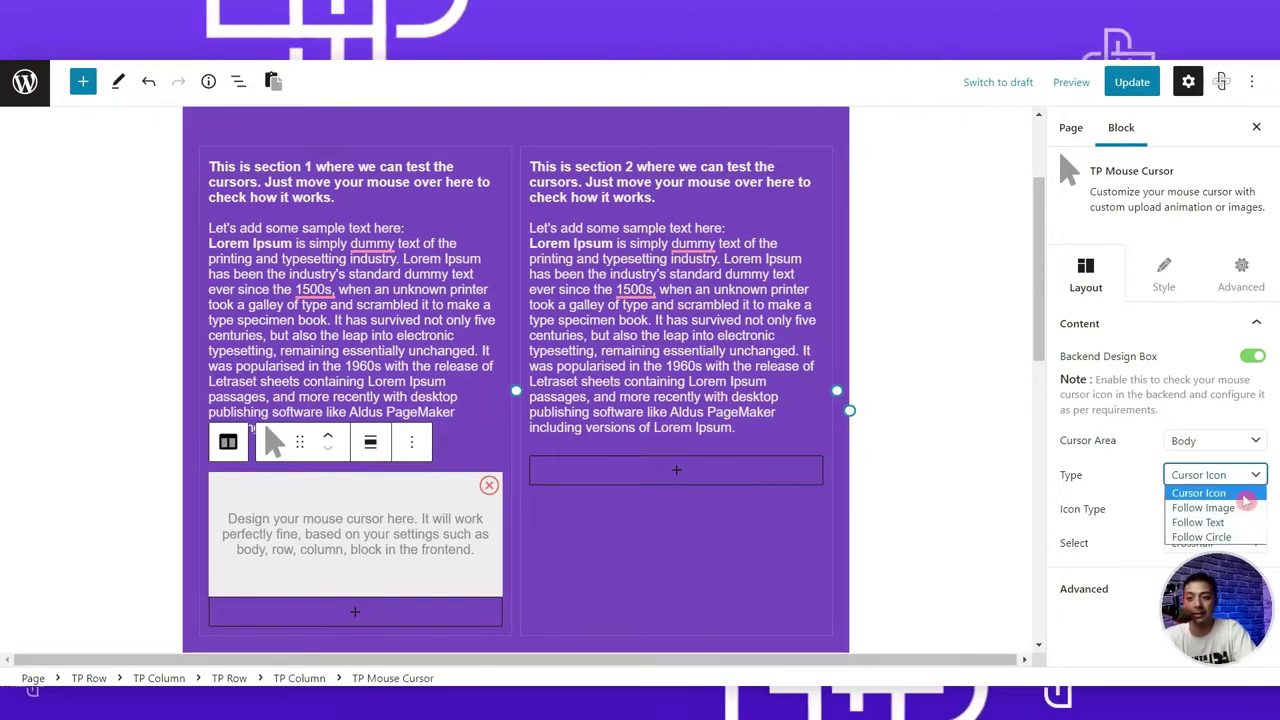
pyautogui.click(1246, 496)
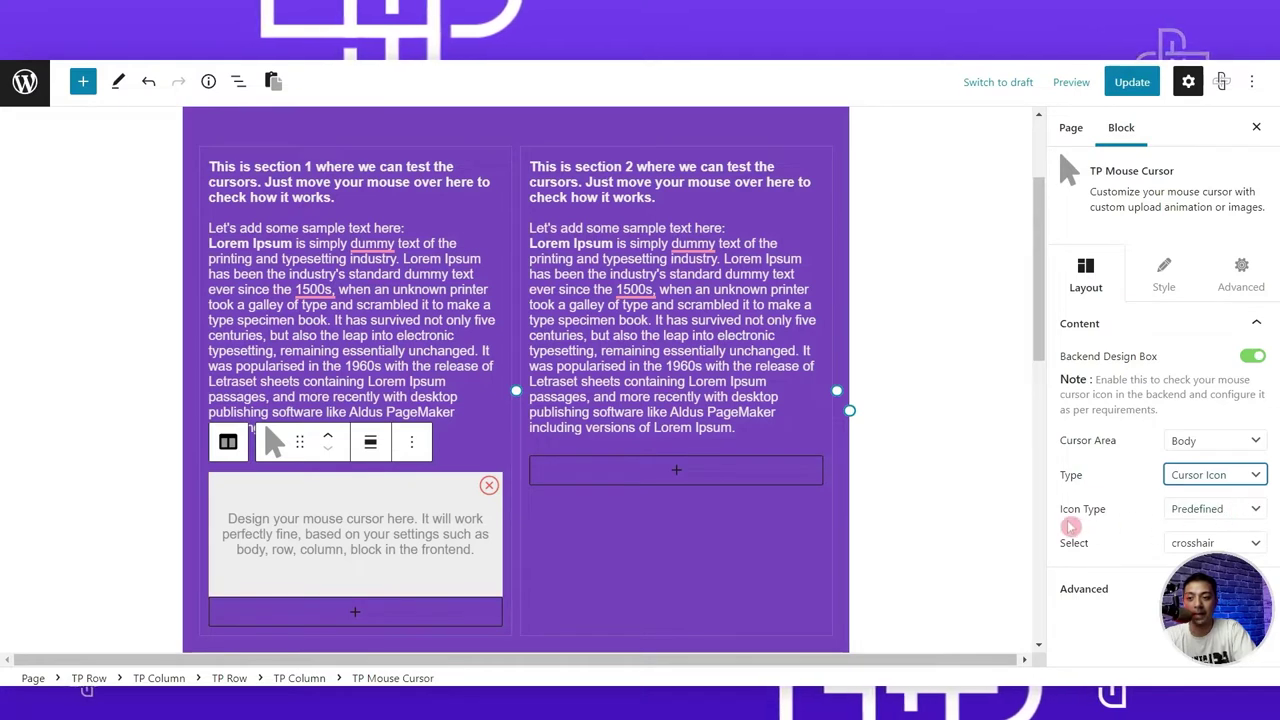
pyautogui.click(1244, 512)
pyautogui.click(1236, 543)
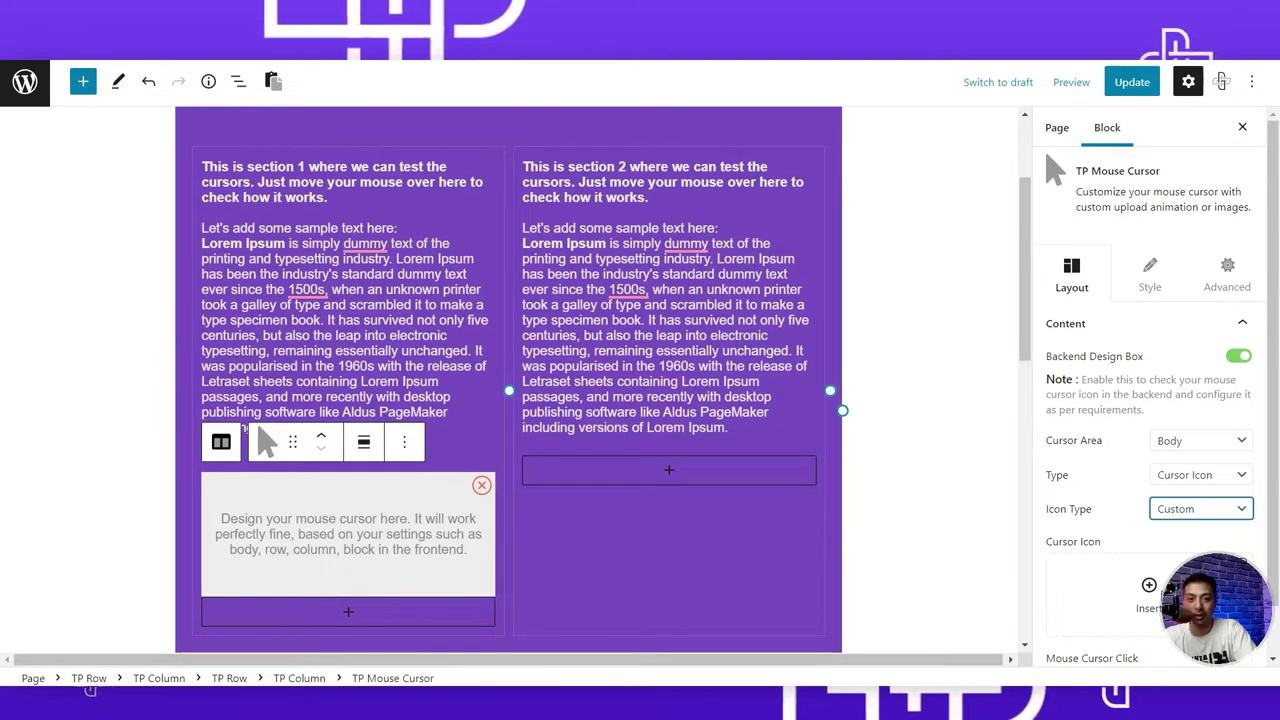
pyautogui.click(1200, 513)
pyautogui.click(1198, 527)
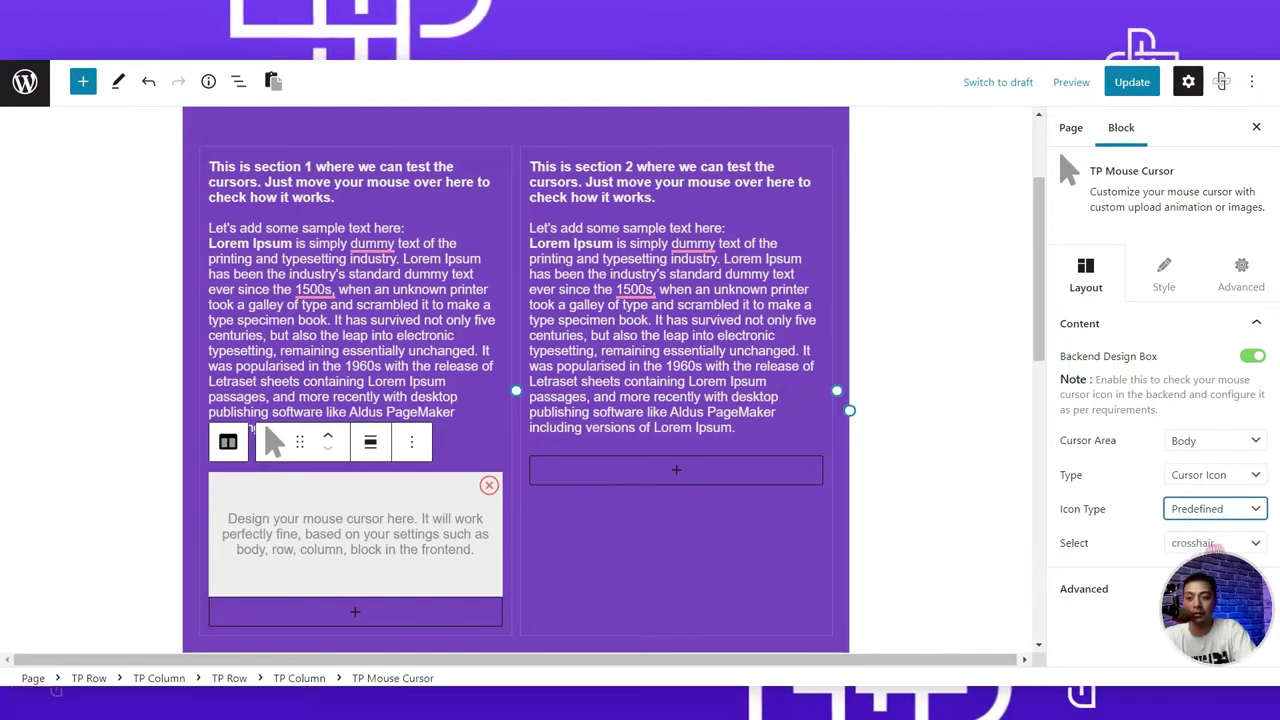
# Try help as the predefined cursor of the mouse cursor block and replace it with grabbing.
pyautogui.click(1250, 549)
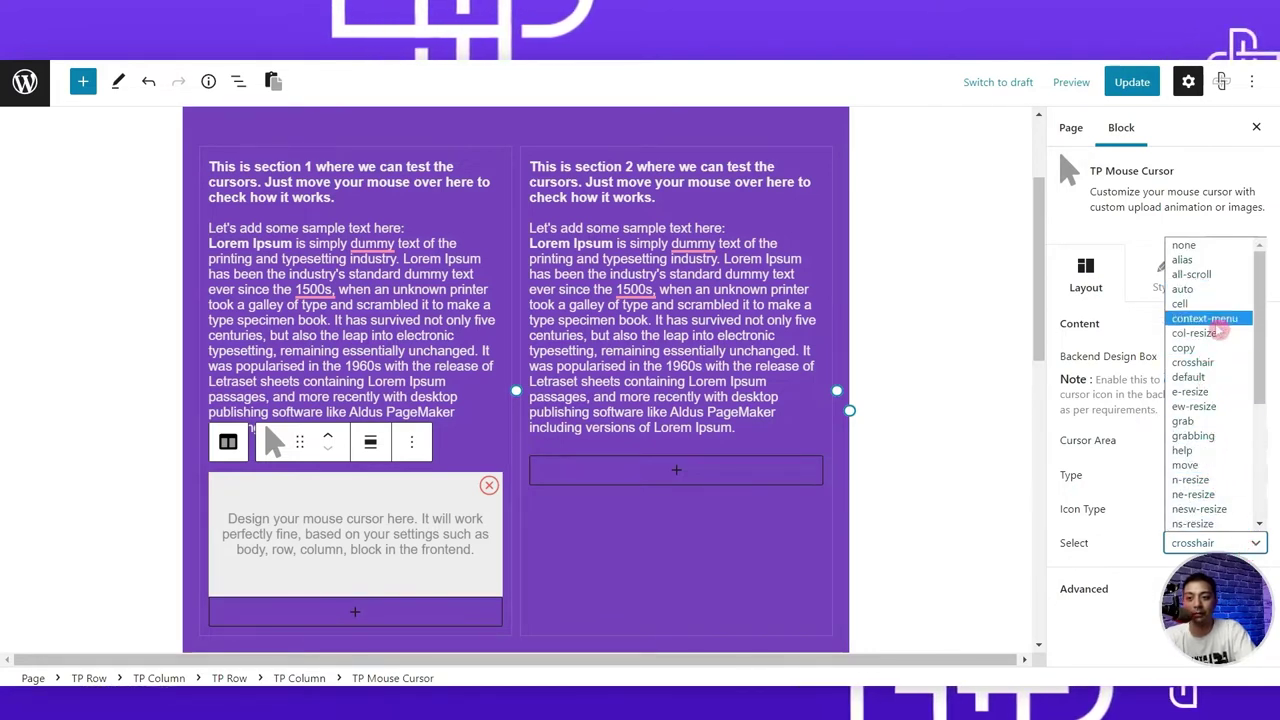
pyautogui.click(1207, 451)
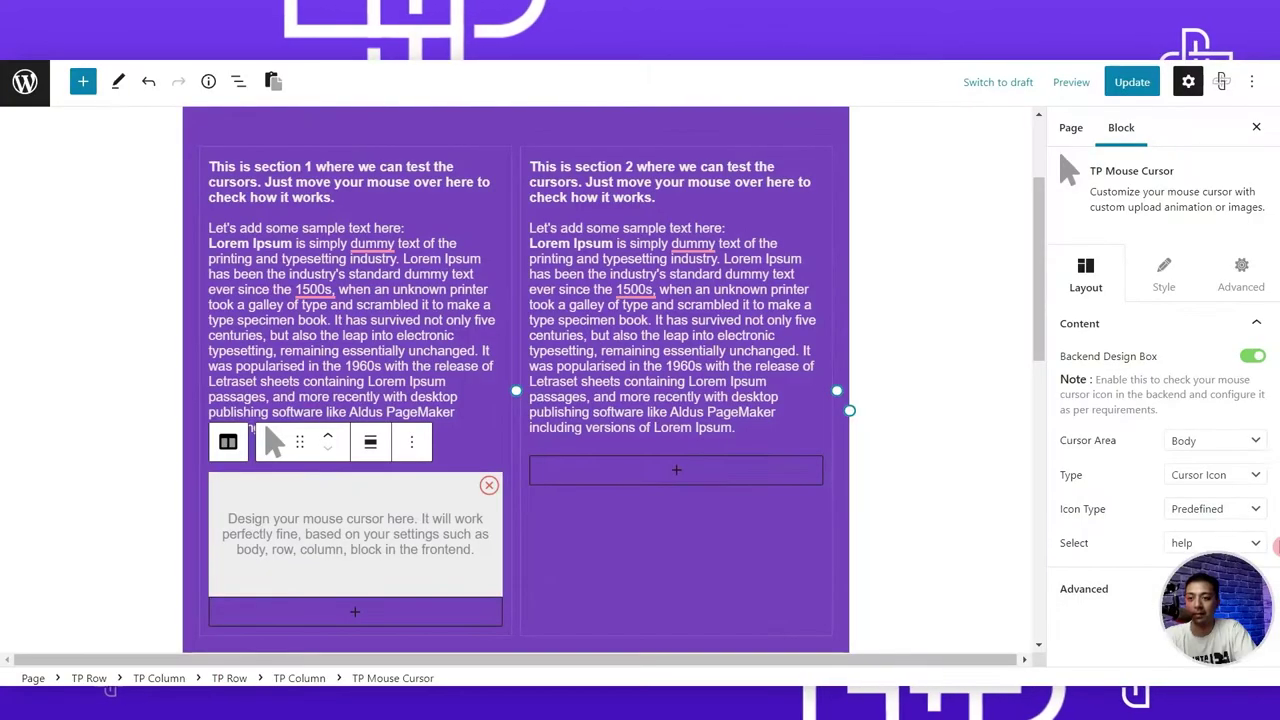
pyautogui.click(1228, 542)
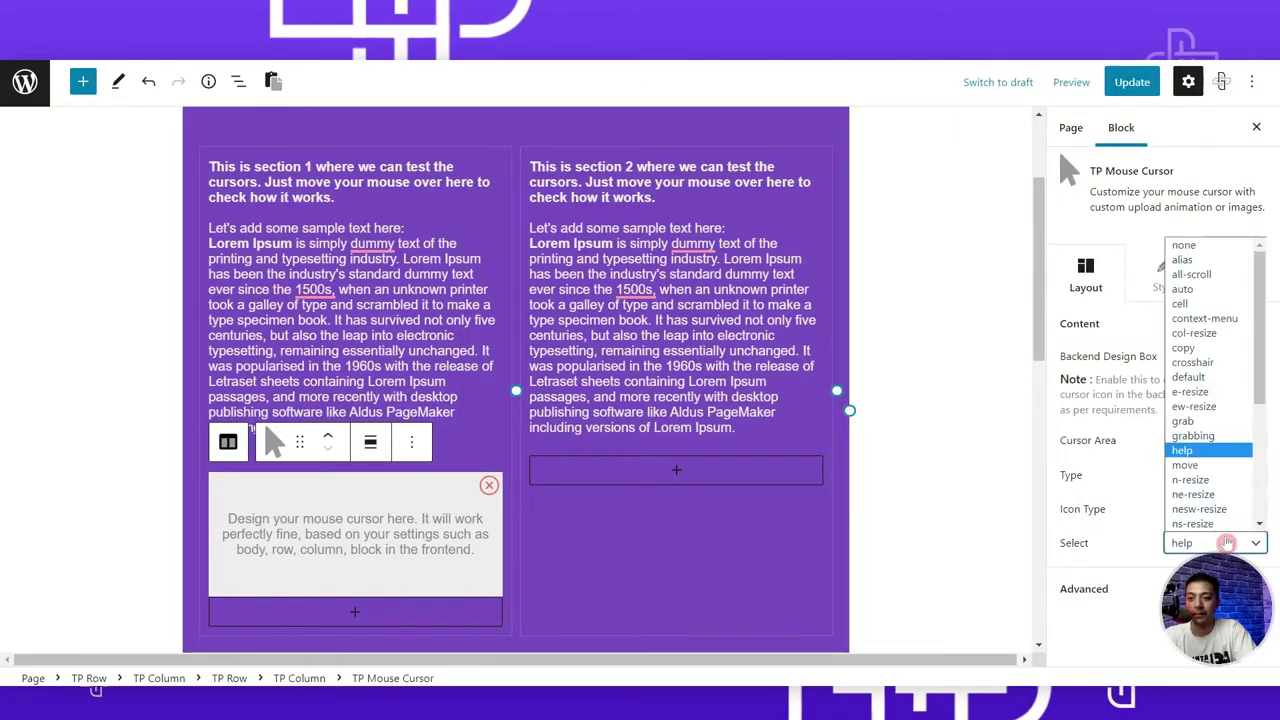
pyautogui.click(1200, 436)
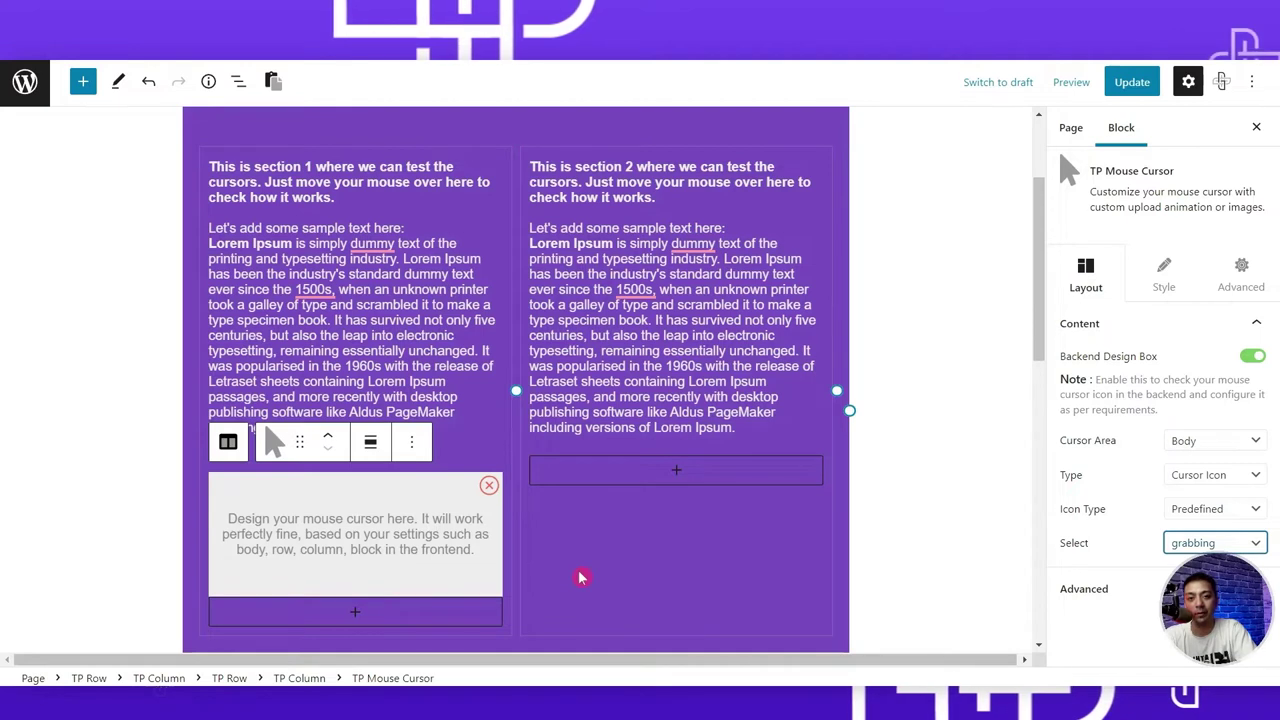
# Update the page and check the grabbing cursor across the published Custom Cursors page.
pyautogui.click(1145, 82)
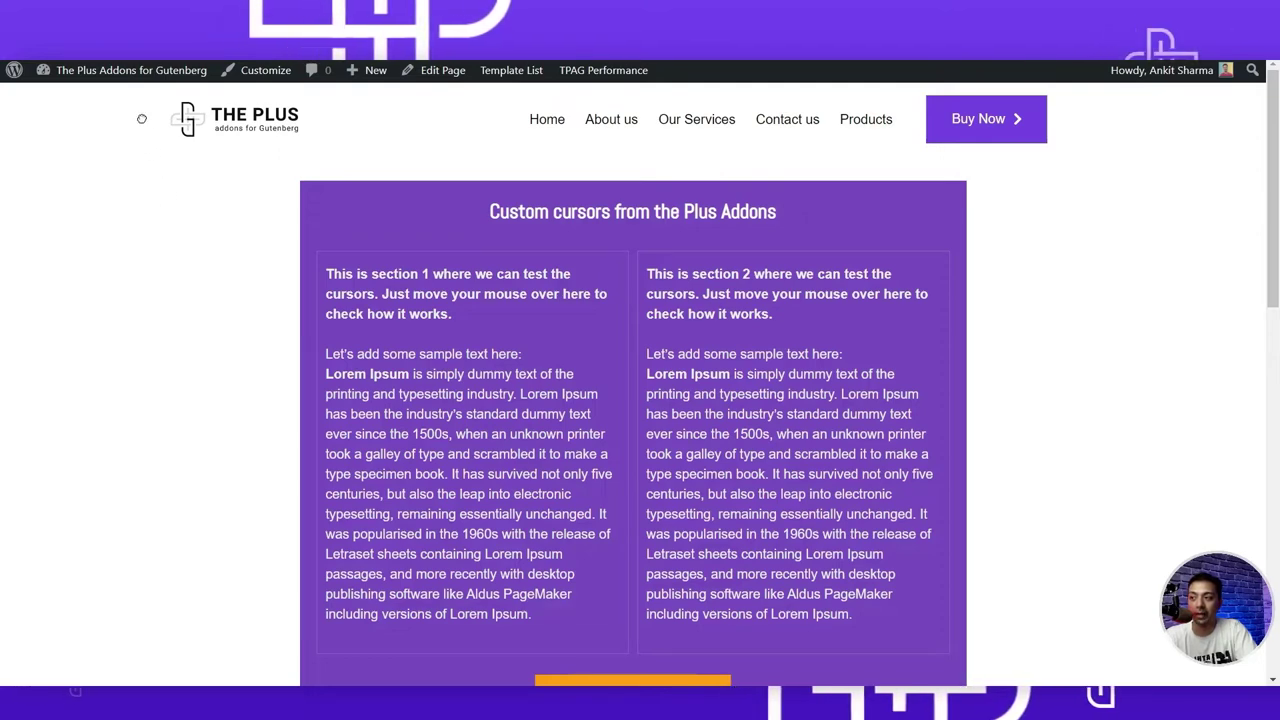
pyautogui.scroll(-2, 150, 150)
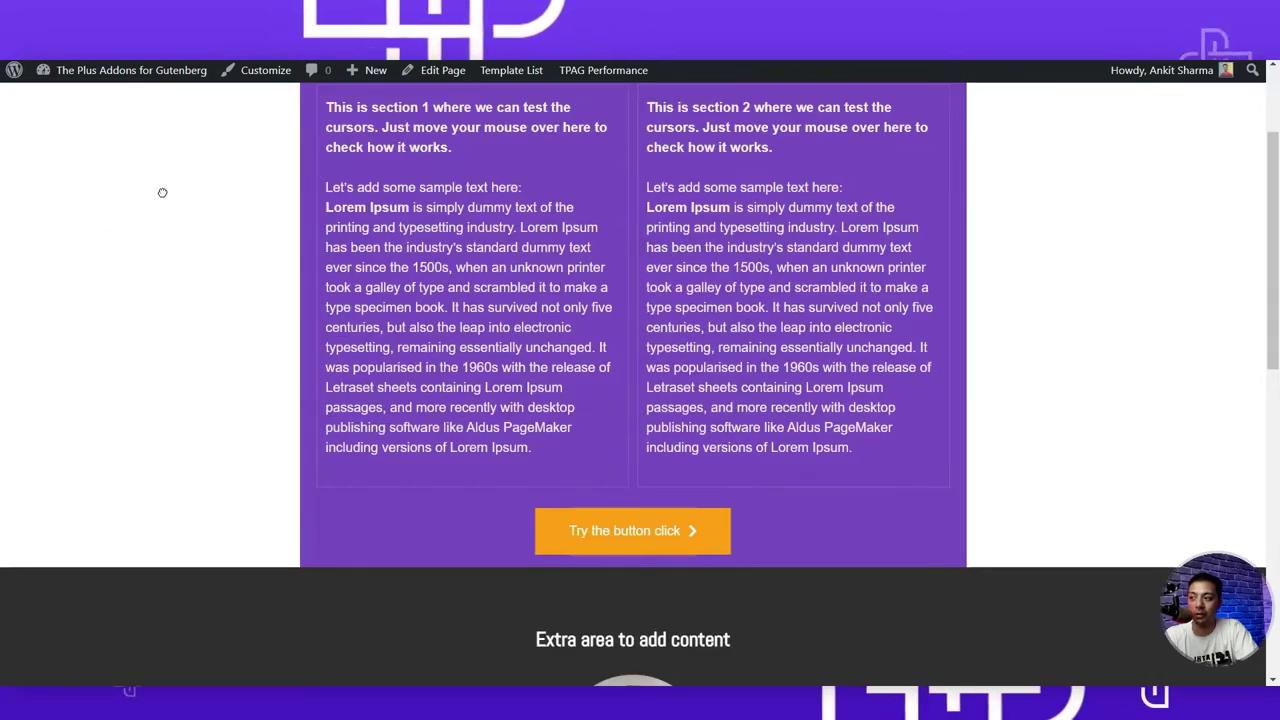
pyautogui.scroll(-10, 231, 309)
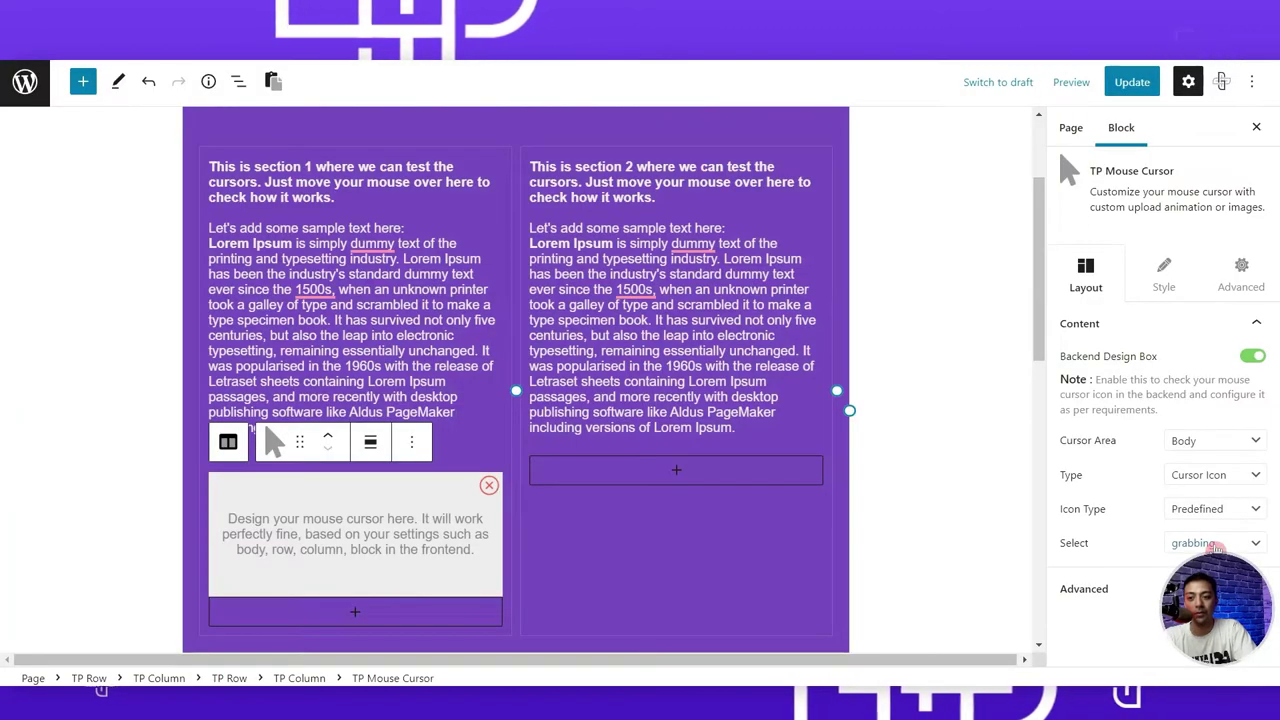
# Use a custom flame icon as the cursor, and enable Mouse Cursor Click with click-png-45032.png as its click icon.
pyautogui.click(1215, 543)
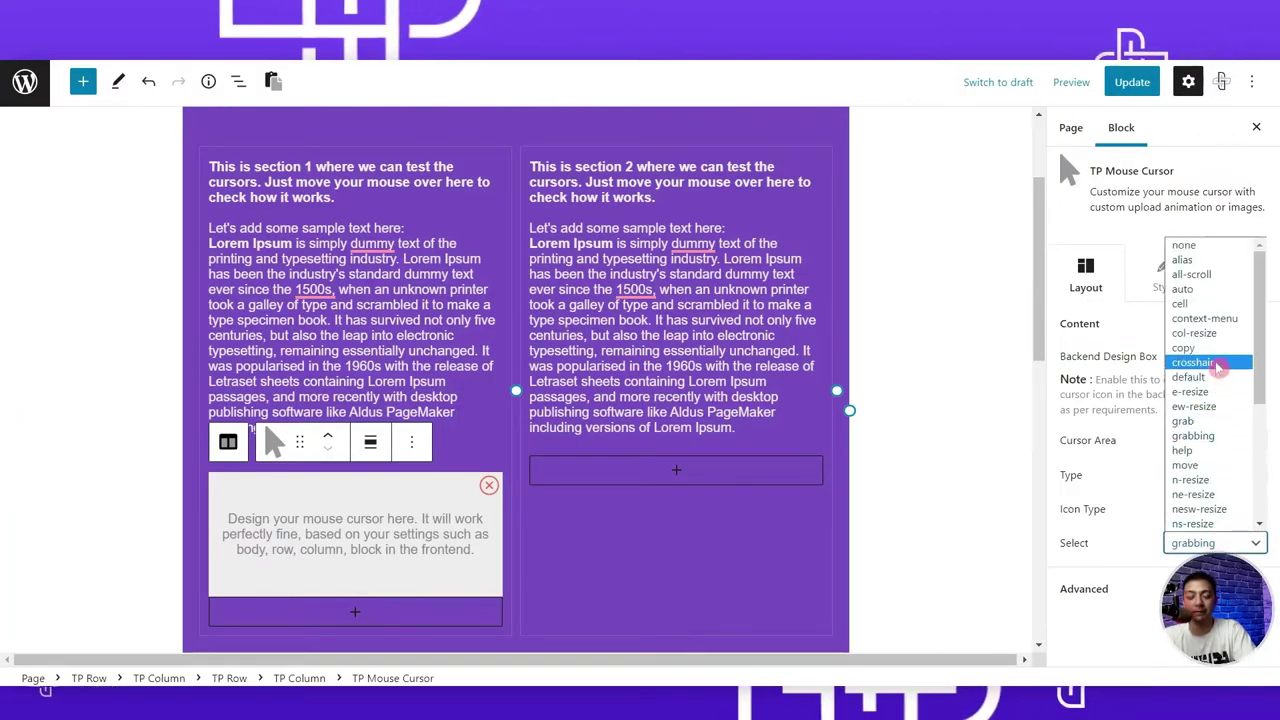
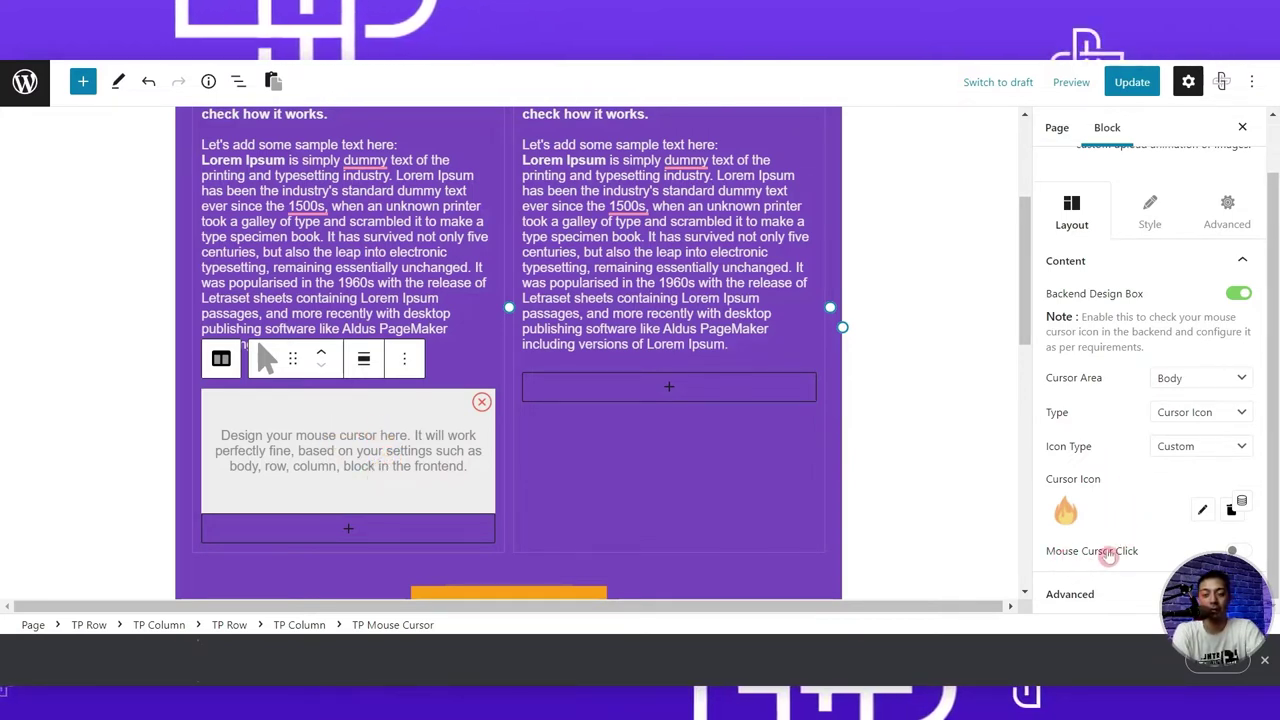
pyautogui.click(1240, 551)
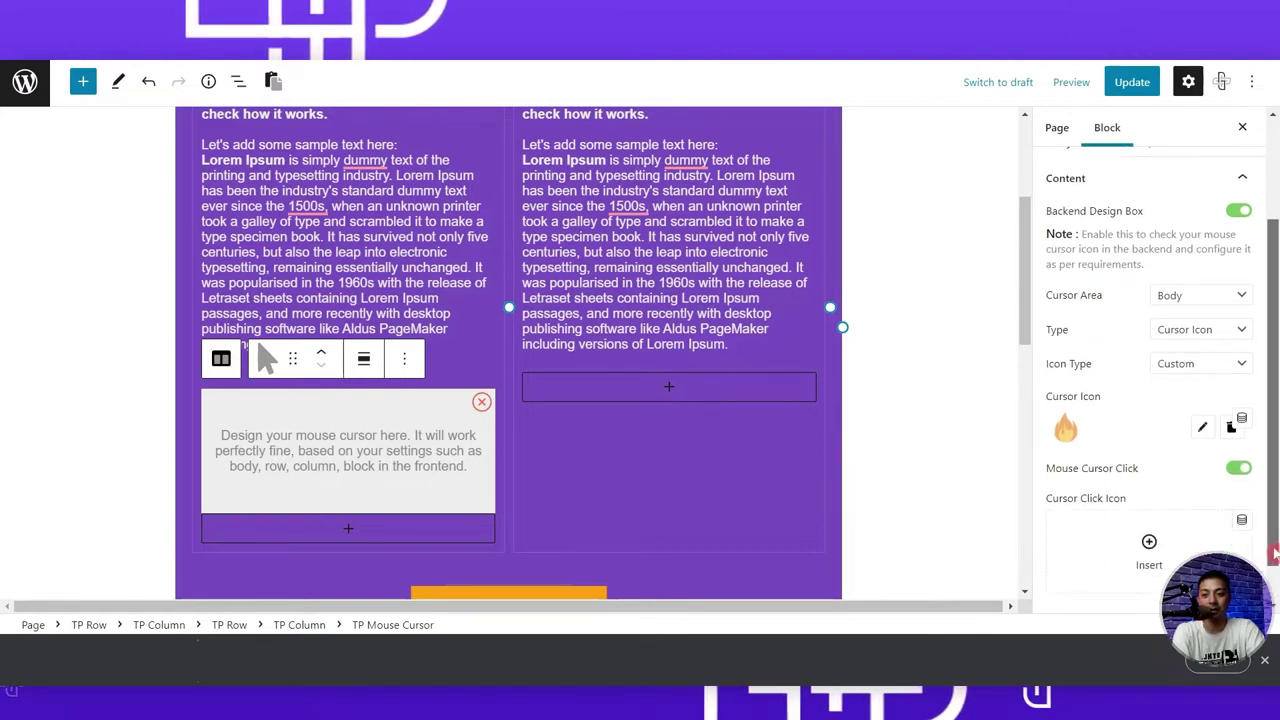
pyautogui.scroll(-2, 1240, 551)
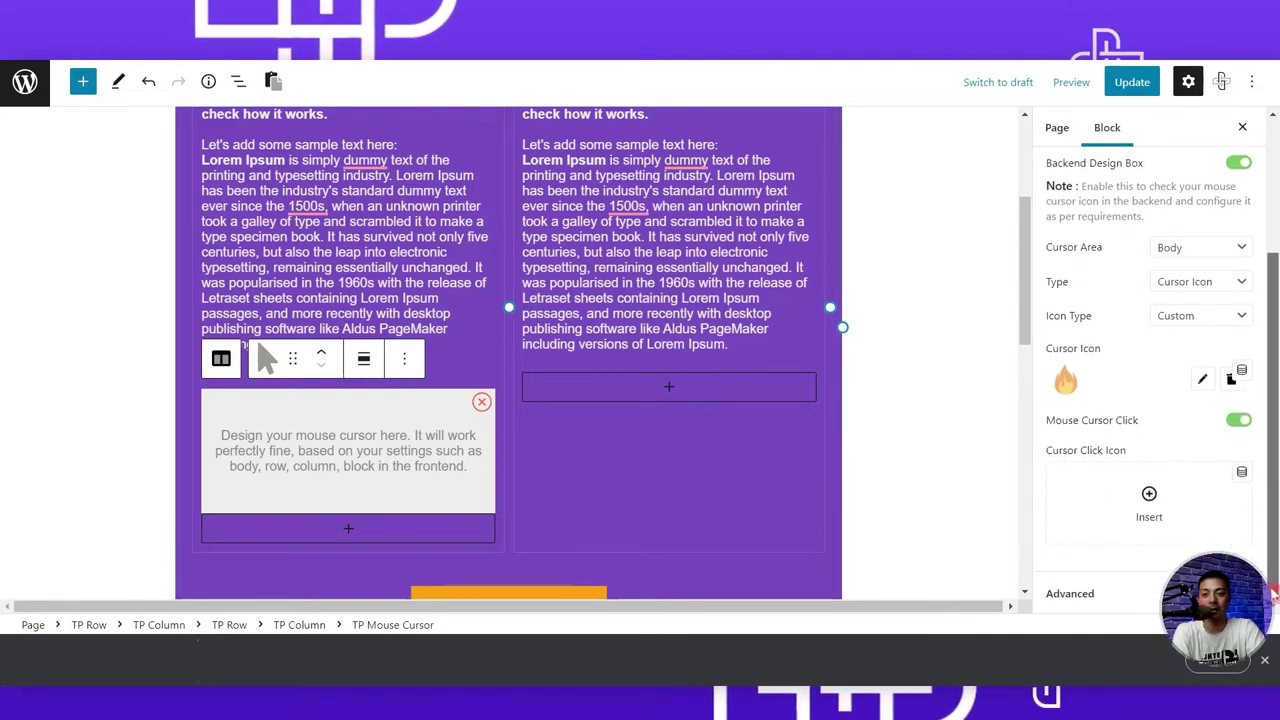
pyautogui.click(1147, 488)
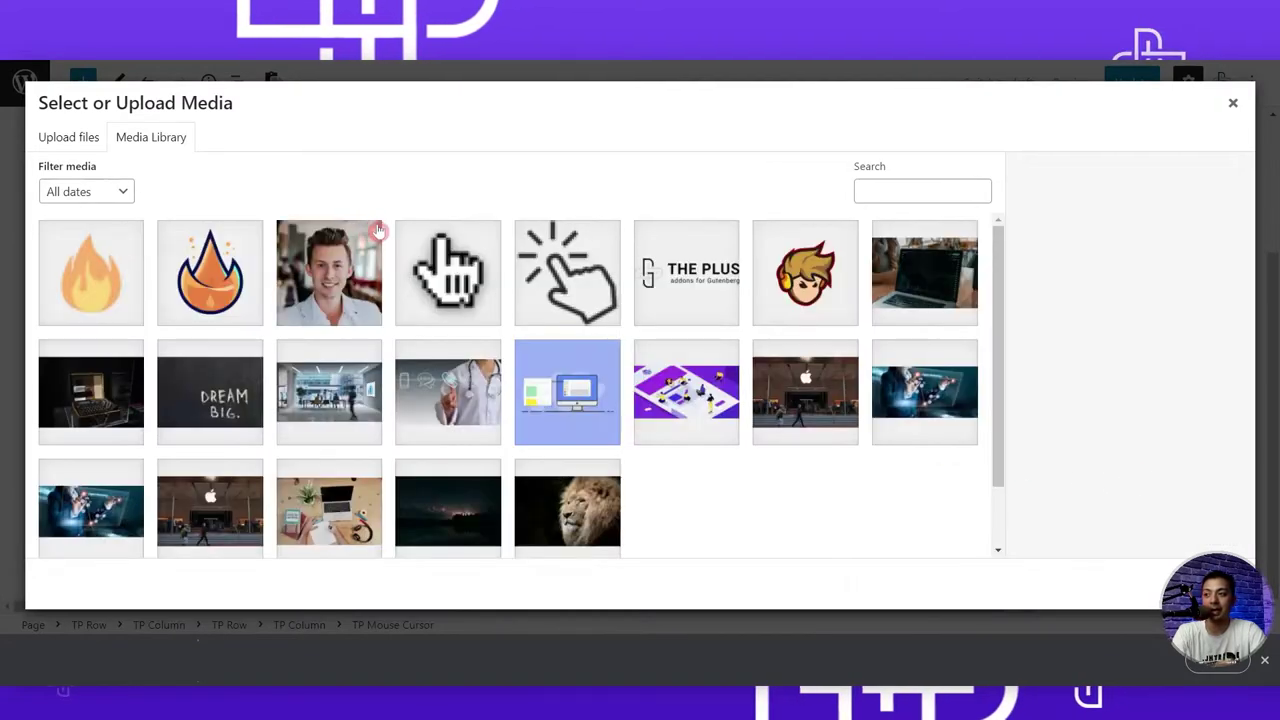
pyautogui.click(557, 281)
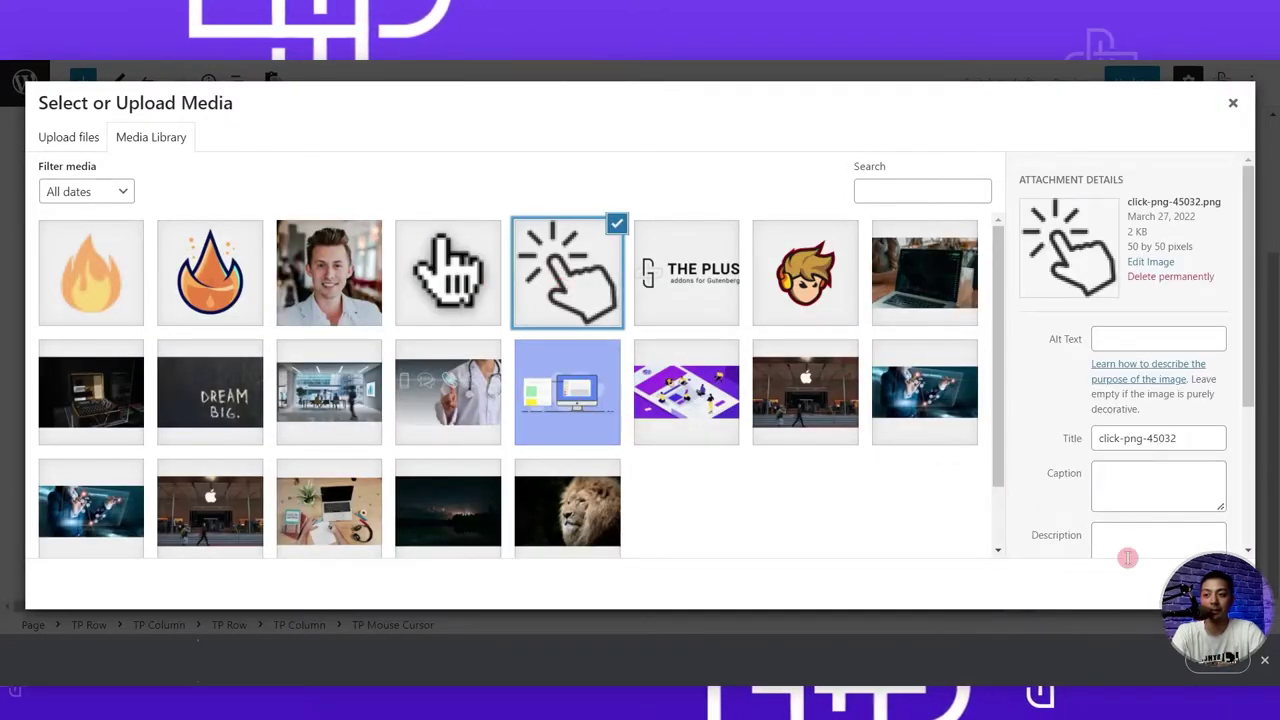
pyautogui.click(1195, 583)
# Update the page and check the flame cursor and its click icon across the published page's text, button and menu.
pyautogui.click(1123, 82)
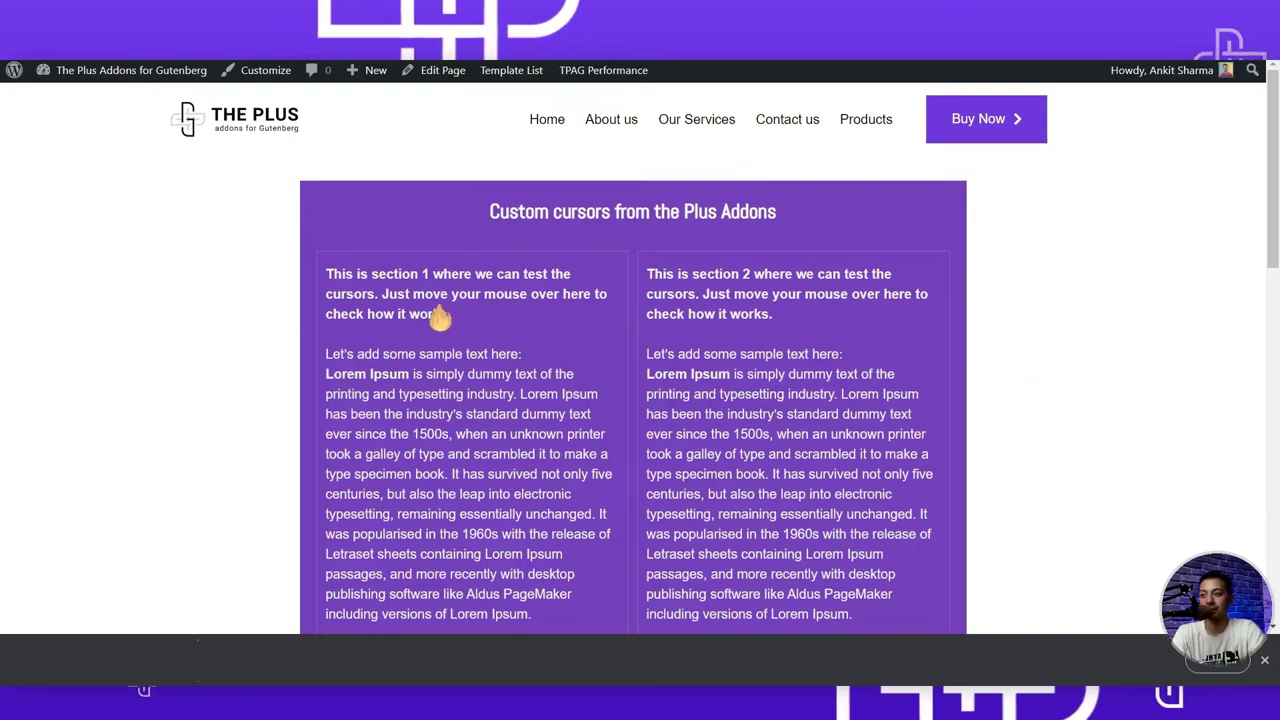
pyautogui.scroll(-2, 979, 298)
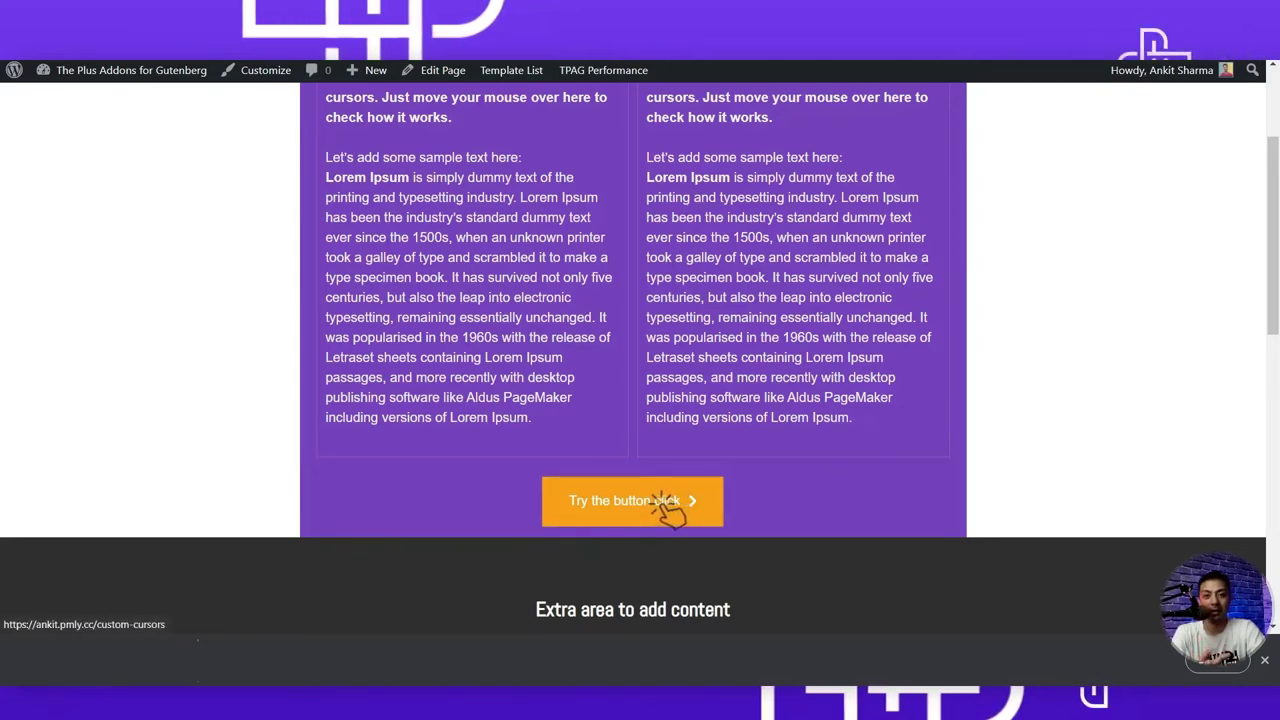
pyautogui.scroll(2, 694, 394)
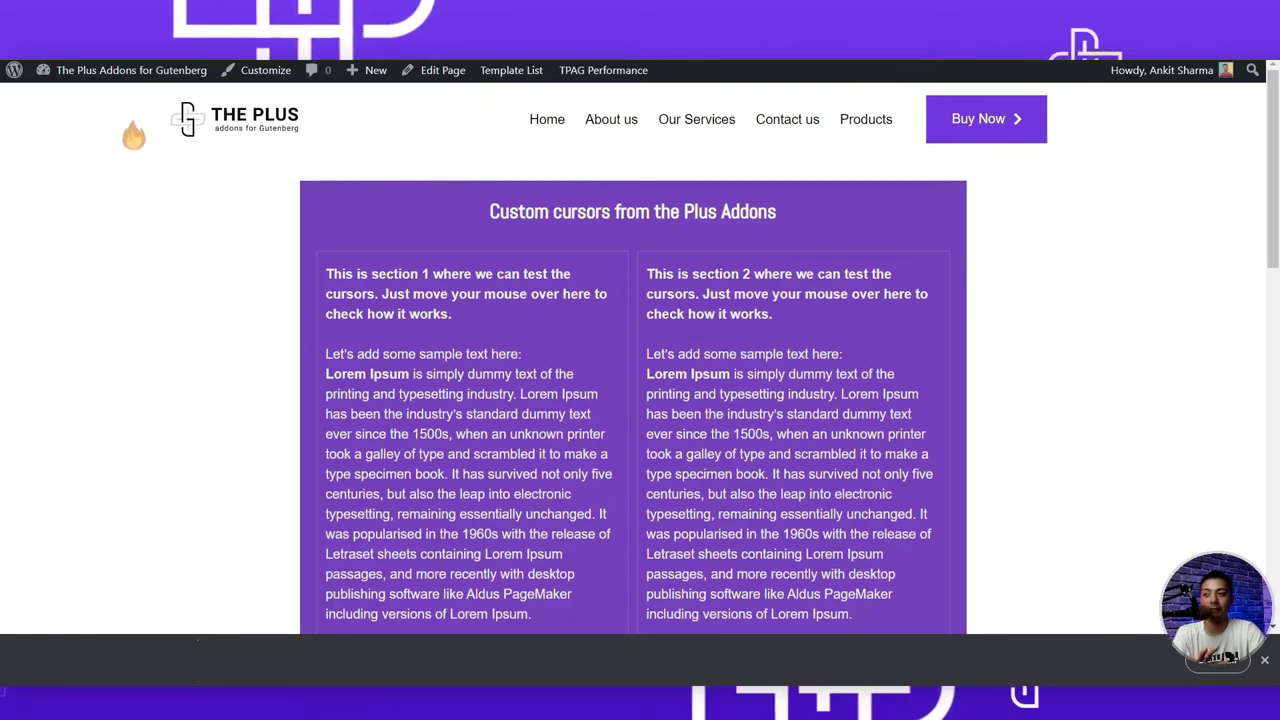
pyautogui.scroll(-10, 89, 183)
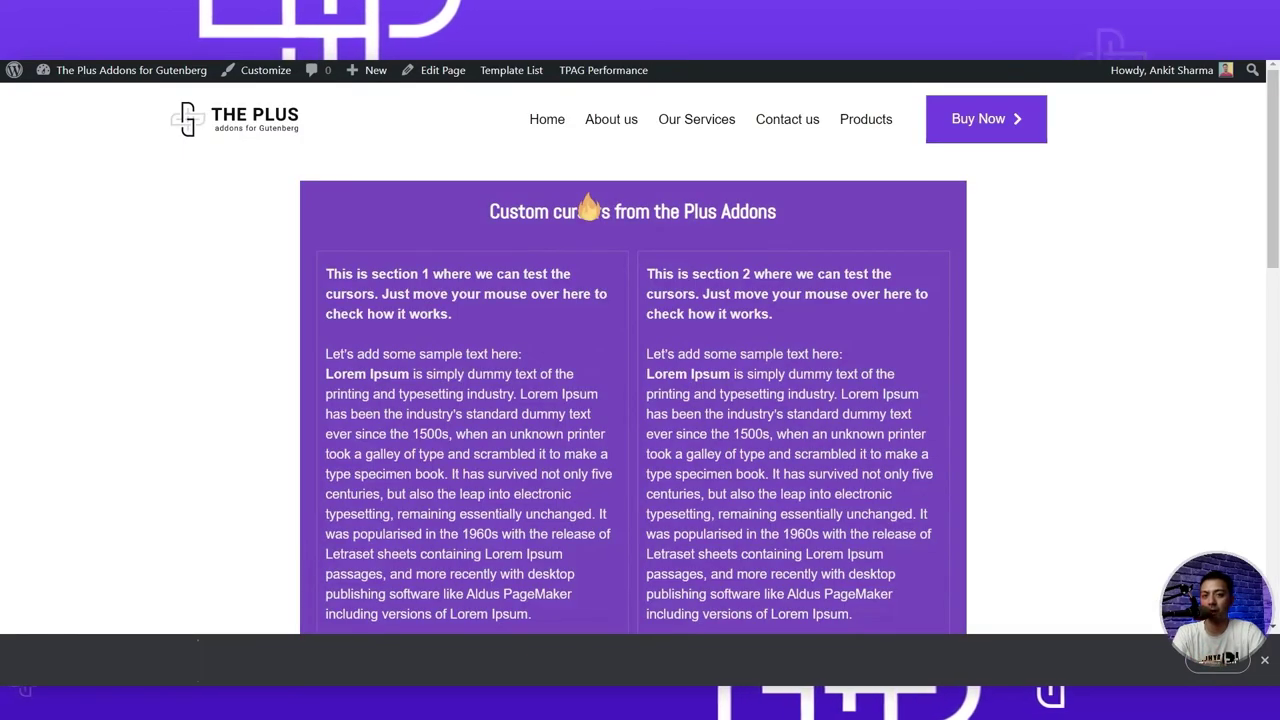
pyautogui.click(543, 122)
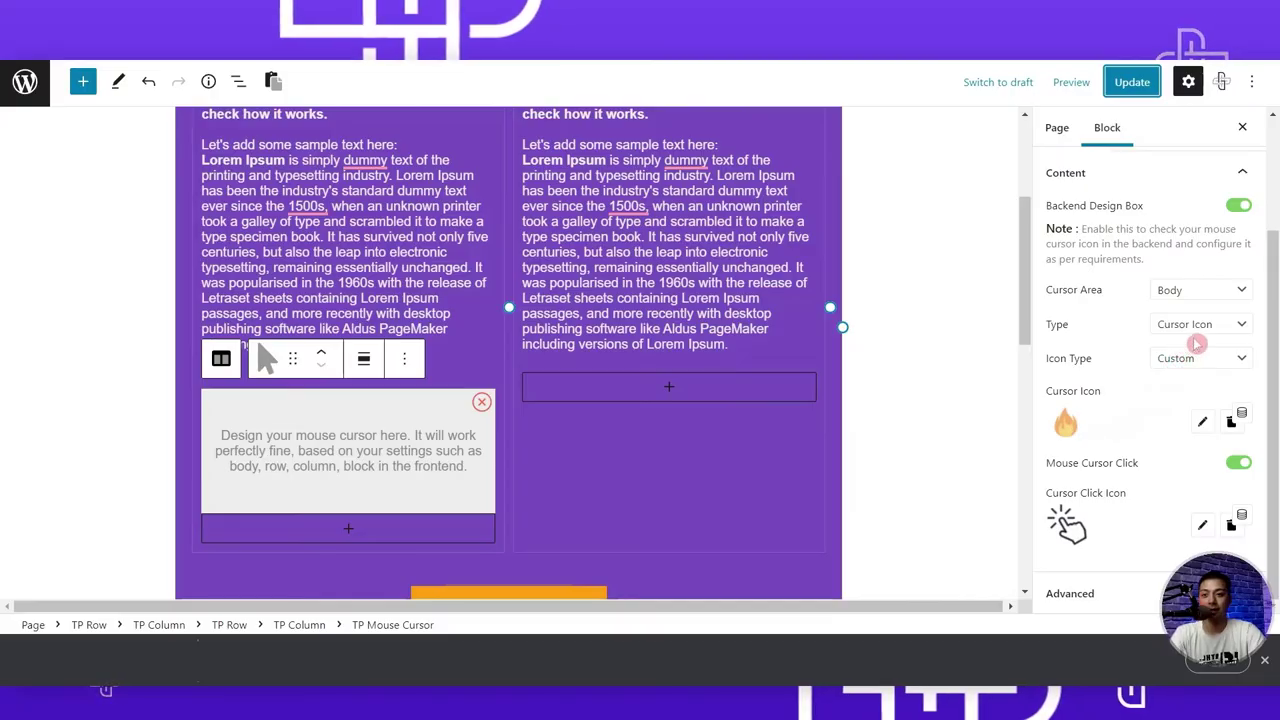
# Change the cursor type to Follow Image and insert the blue-outlined flame image, 4527379_element_fire_flame_game_of_icon.png, as the cursor icon.
pyautogui.click(1220, 332)
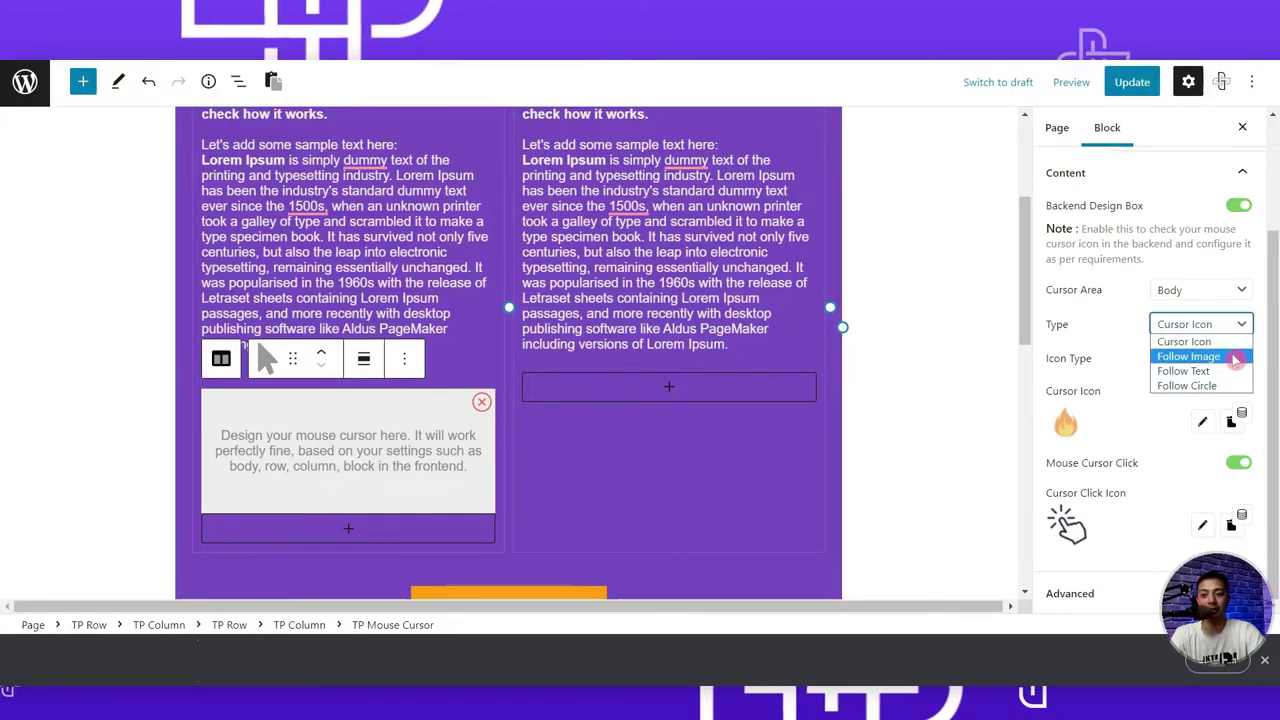
pyautogui.click(1236, 360)
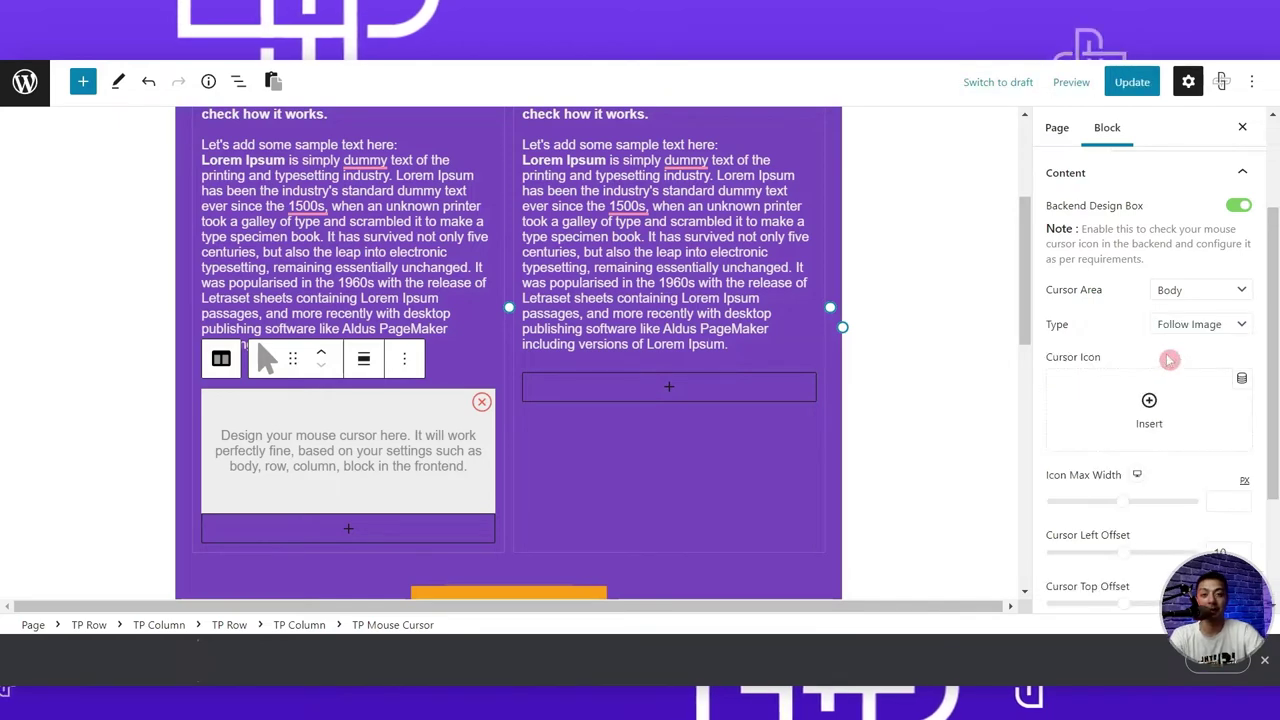
pyautogui.click(1146, 405)
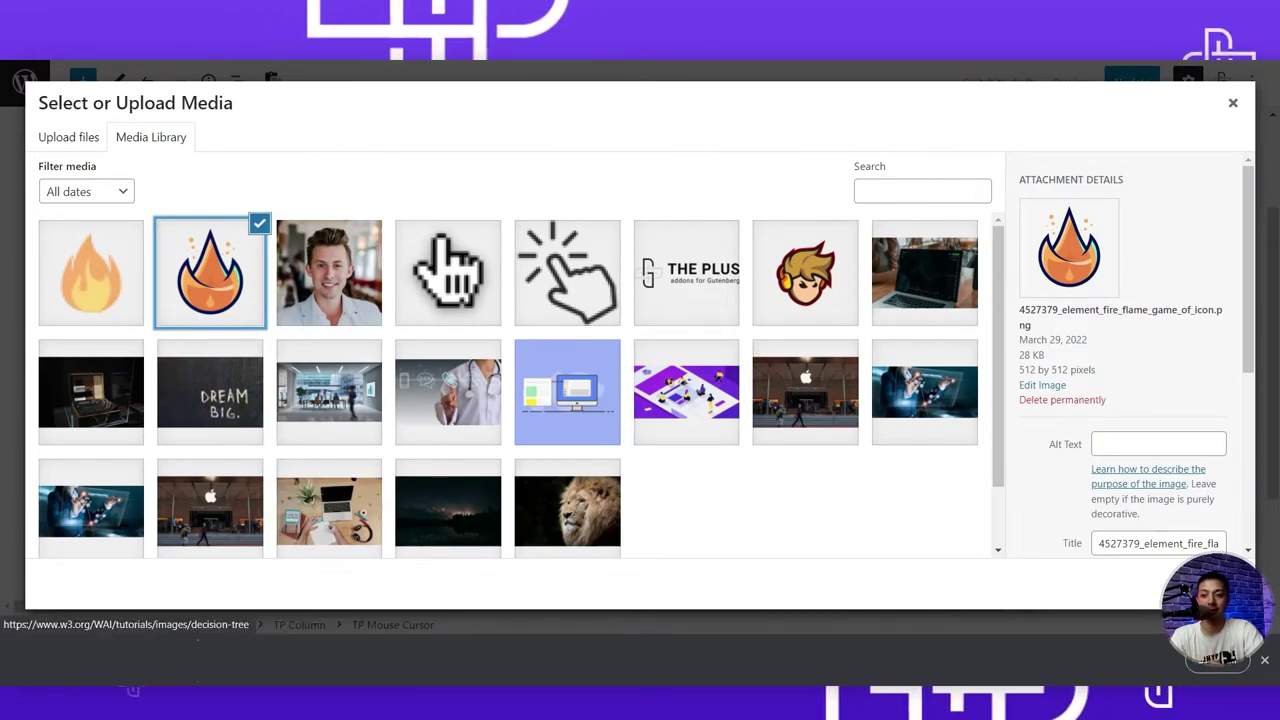
pyautogui.click(1190, 584)
# Set the follow image's Icon Max Width to 115 px.
pyautogui.scroll(-2, 1159, 527)
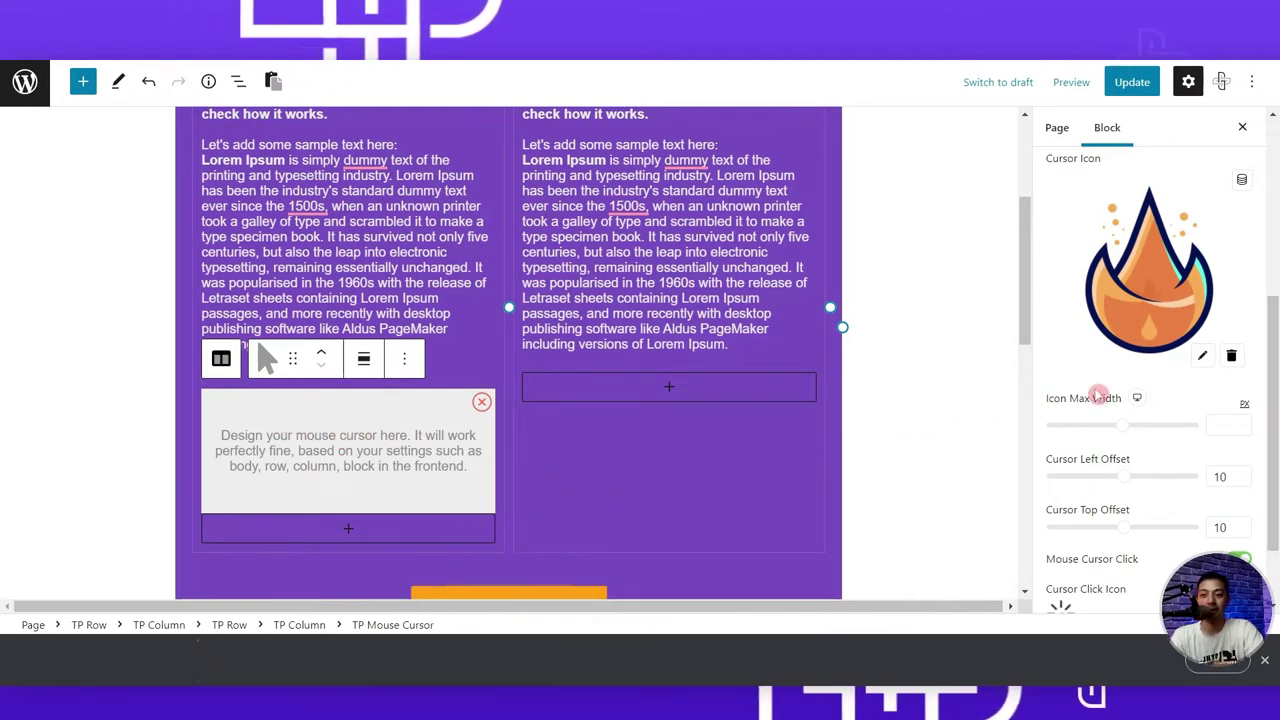
pyautogui.moveTo(1116, 432); pyautogui.dragTo(1069, 431)
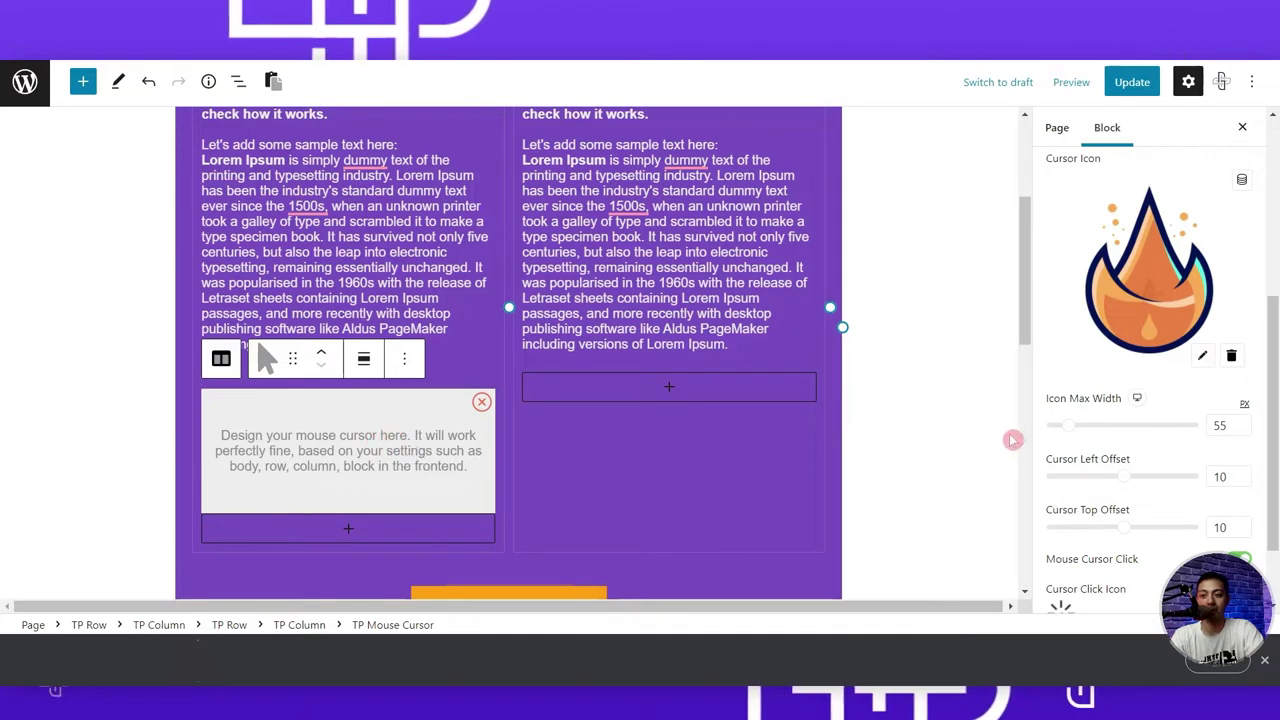
pyautogui.moveTo(1067, 430); pyautogui.dragTo(1083, 429)
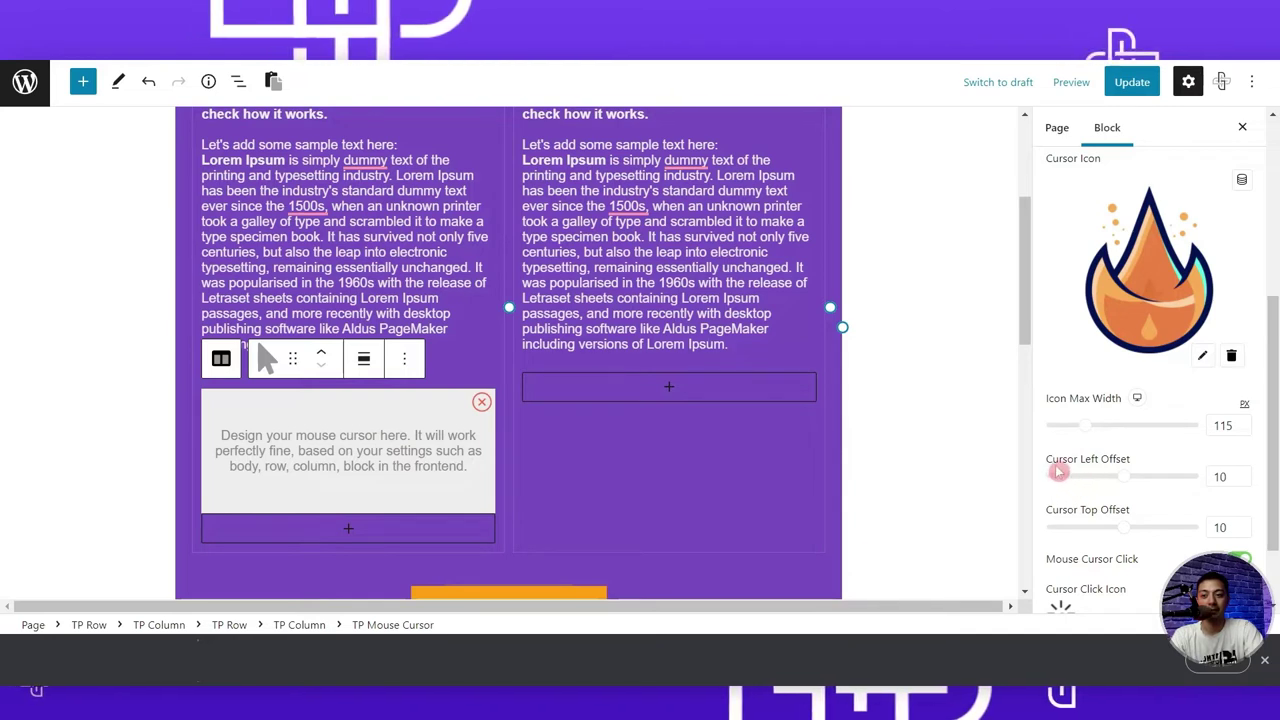
# Set the follow image's cursor left offset to -14 and its cursor top offset to -10.
pyautogui.moveTo(1125, 484); pyautogui.dragTo(1114, 487)
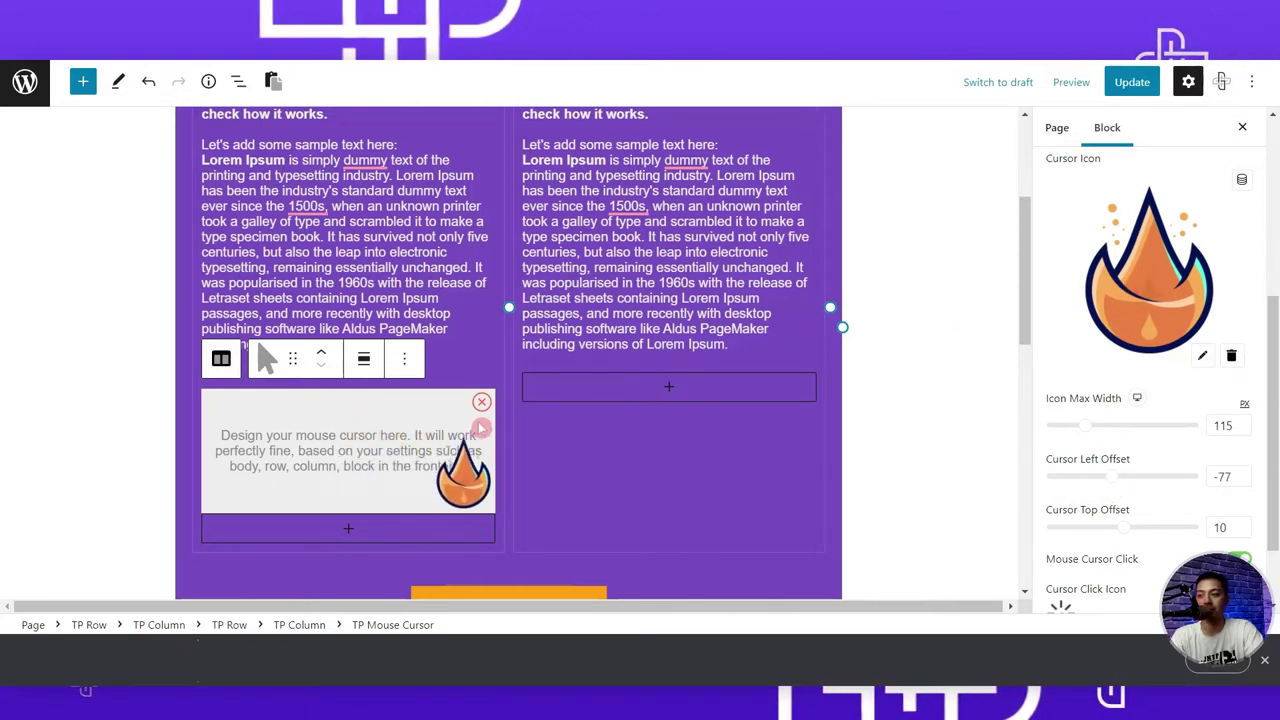
pyautogui.click(1135, 491)
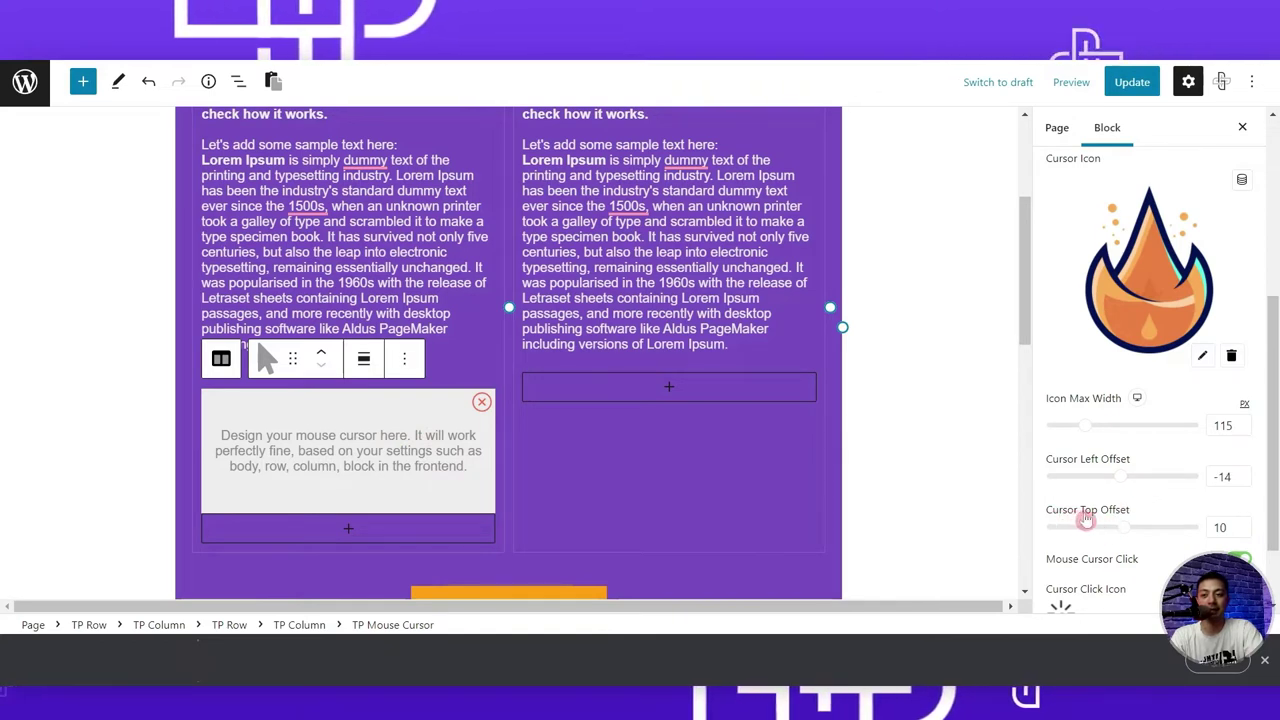
pyautogui.moveTo(1126, 532); pyautogui.dragTo(1124, 533)
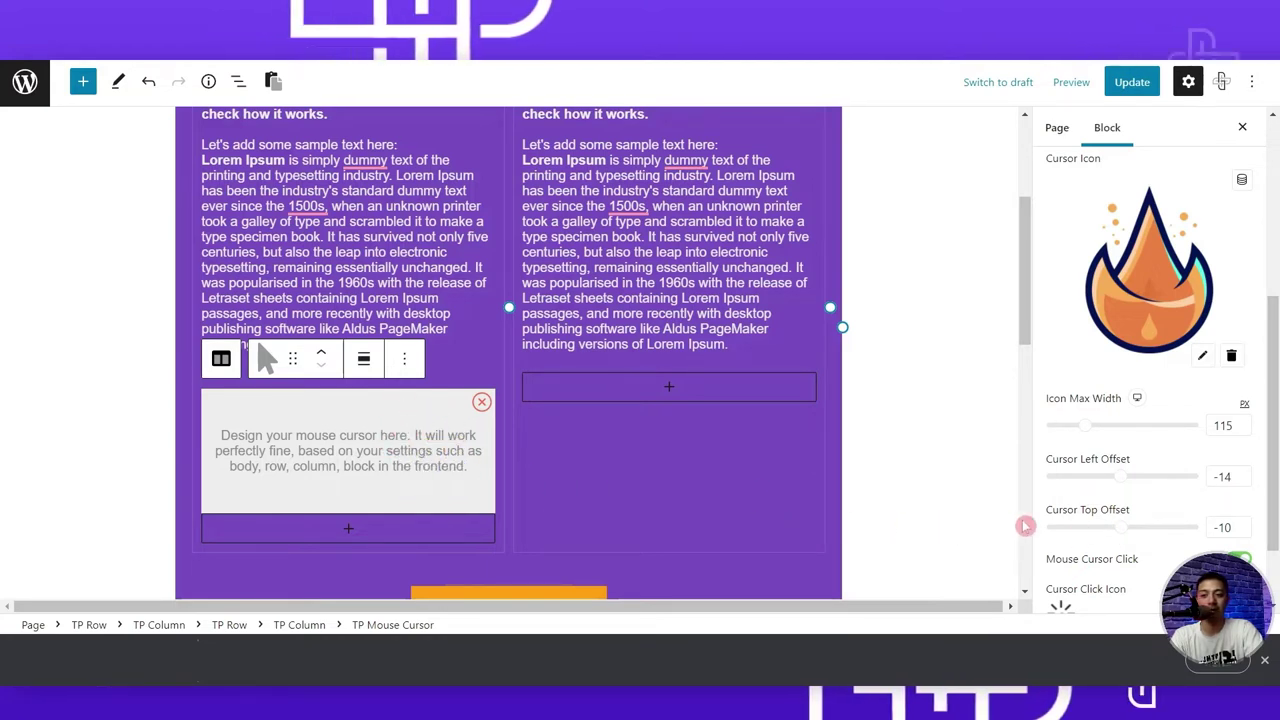
pyautogui.click(1095, 532)
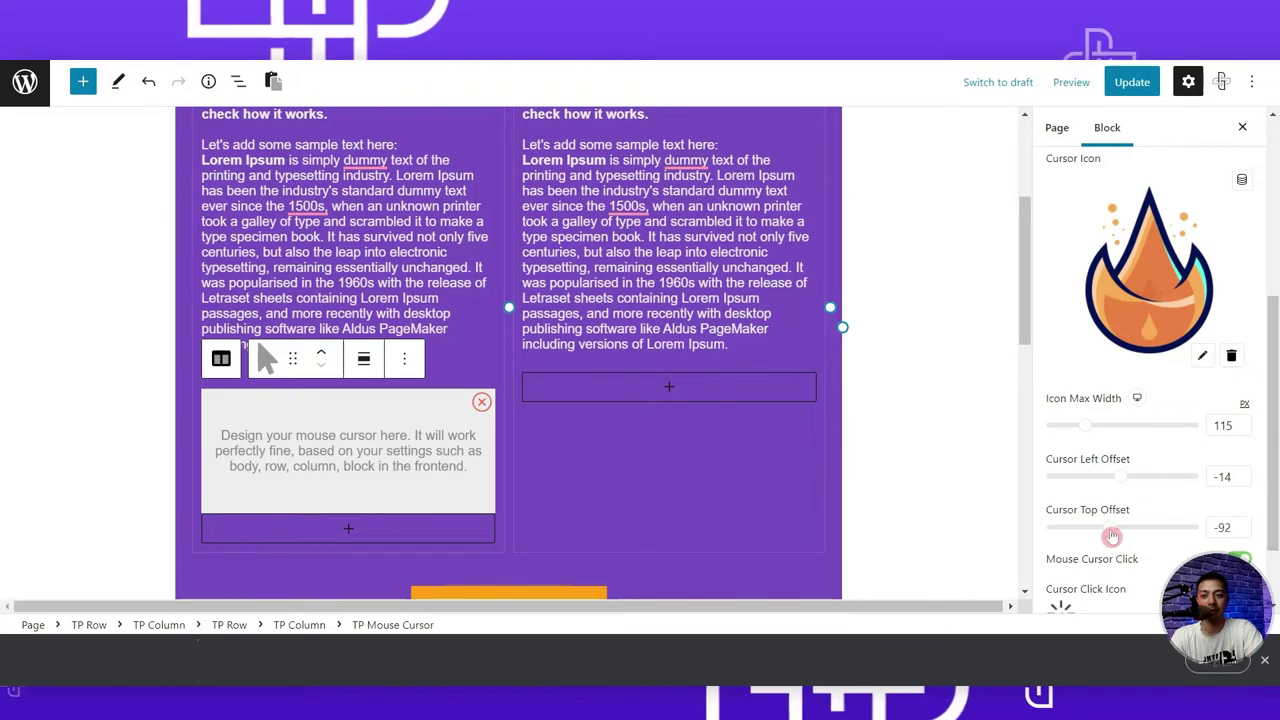
pyautogui.moveTo(1112, 537); pyautogui.dragTo(1116, 537)
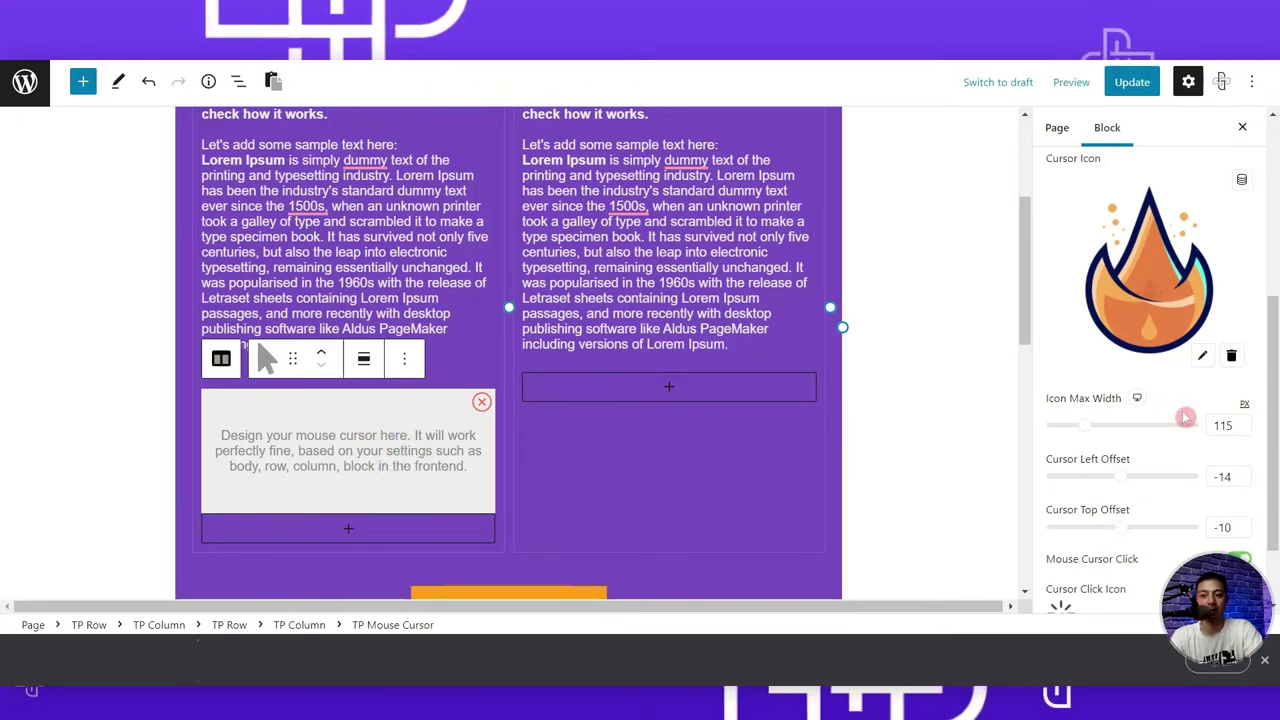
# Review the click icon setting, update the page and check the follow-image cursor on the published page.
pyautogui.scroll(-1, 1186, 426)
pyautogui.scroll(-1, 1186, 426)
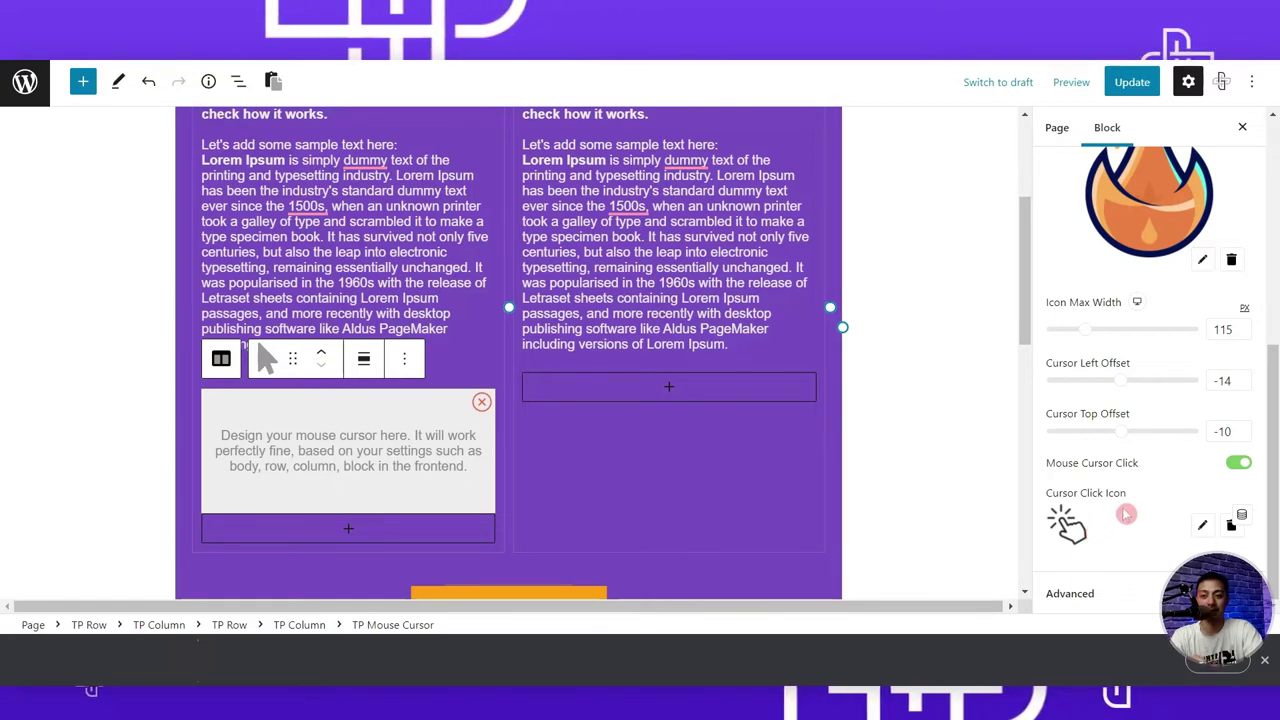
pyautogui.click(1132, 82)
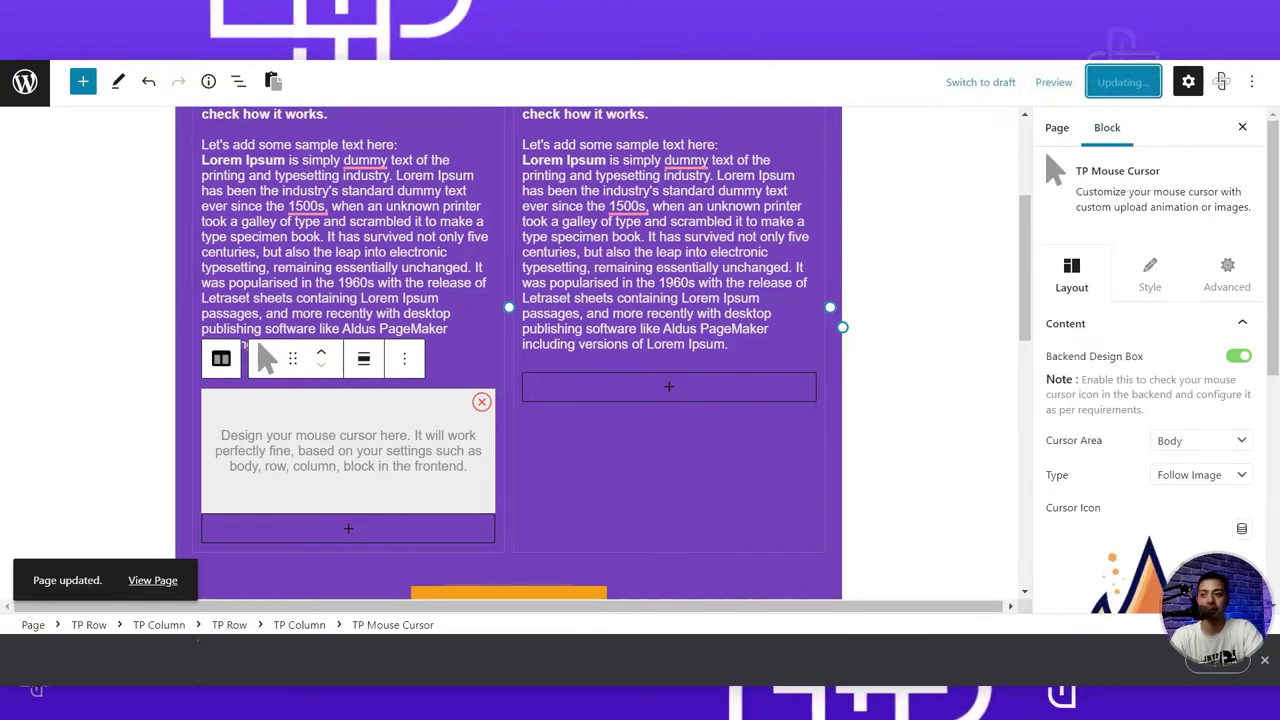
pyautogui.hotkey('ctrl', 'Tab')
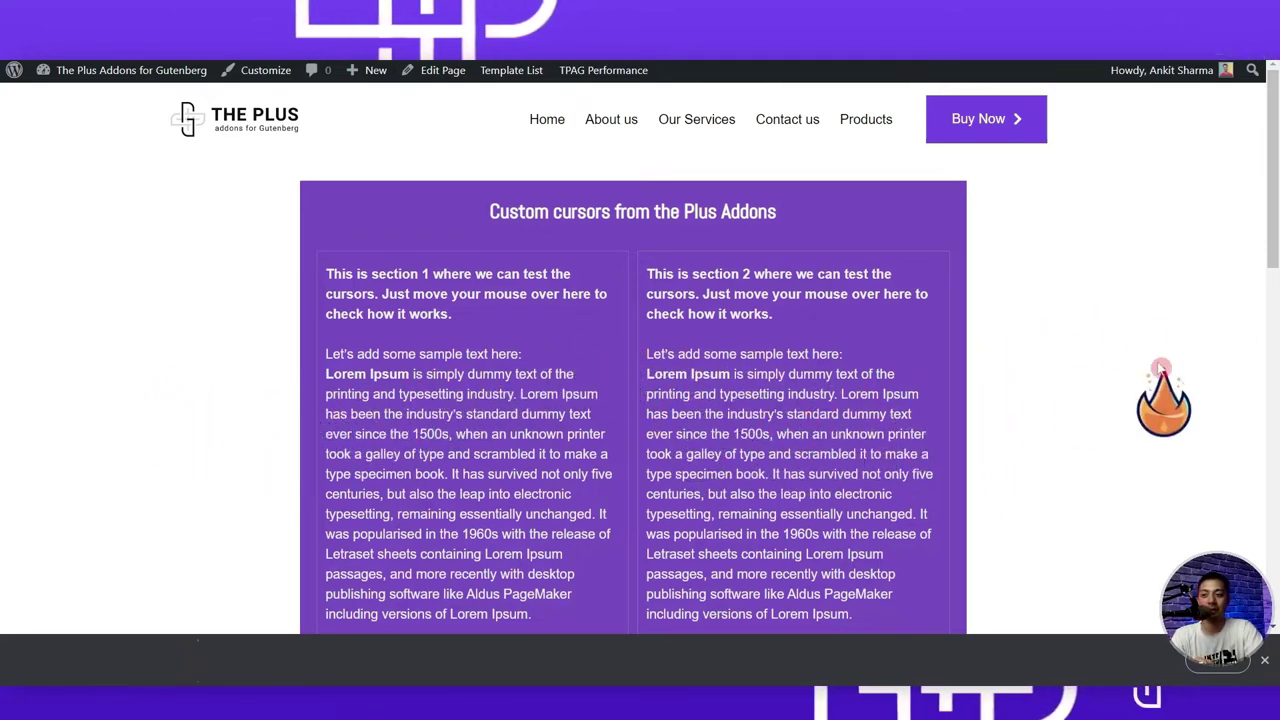
pyautogui.scroll(-5, 1160, 368)
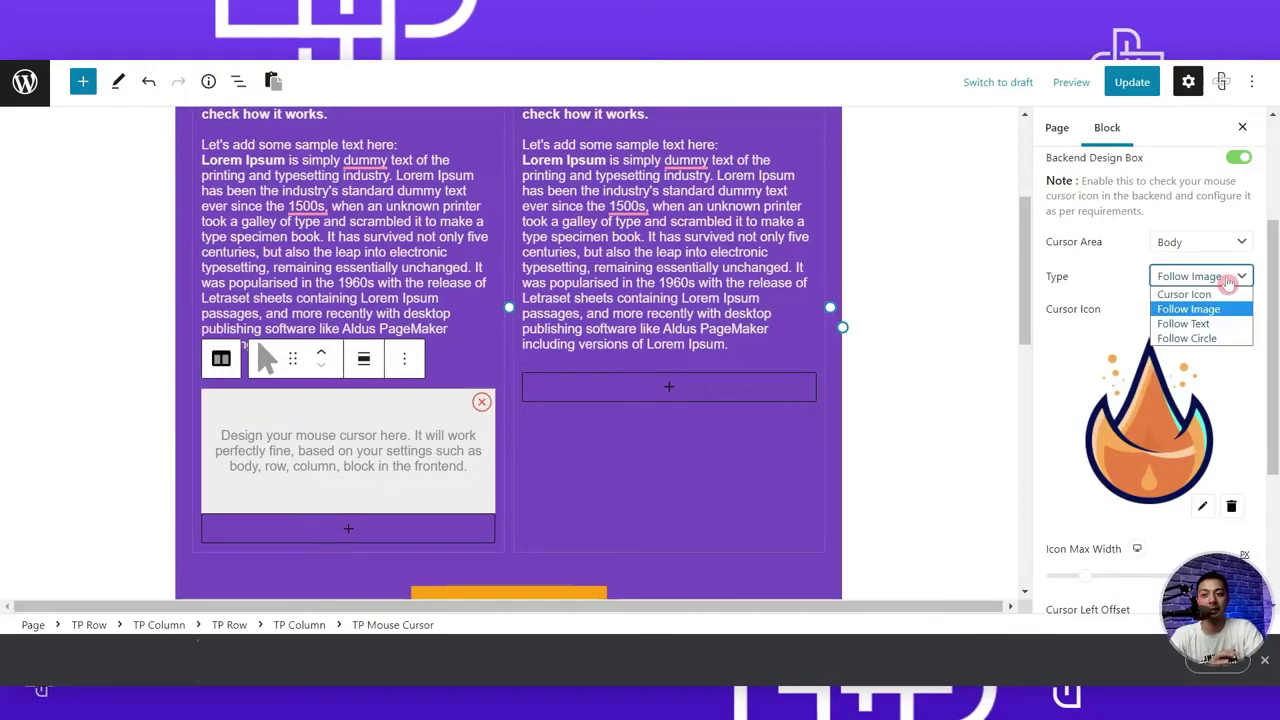
# Change the cursor type to Follow Text and set its text to a smiley emoji followed by "Follow the smile".
pyautogui.click(1222, 331)
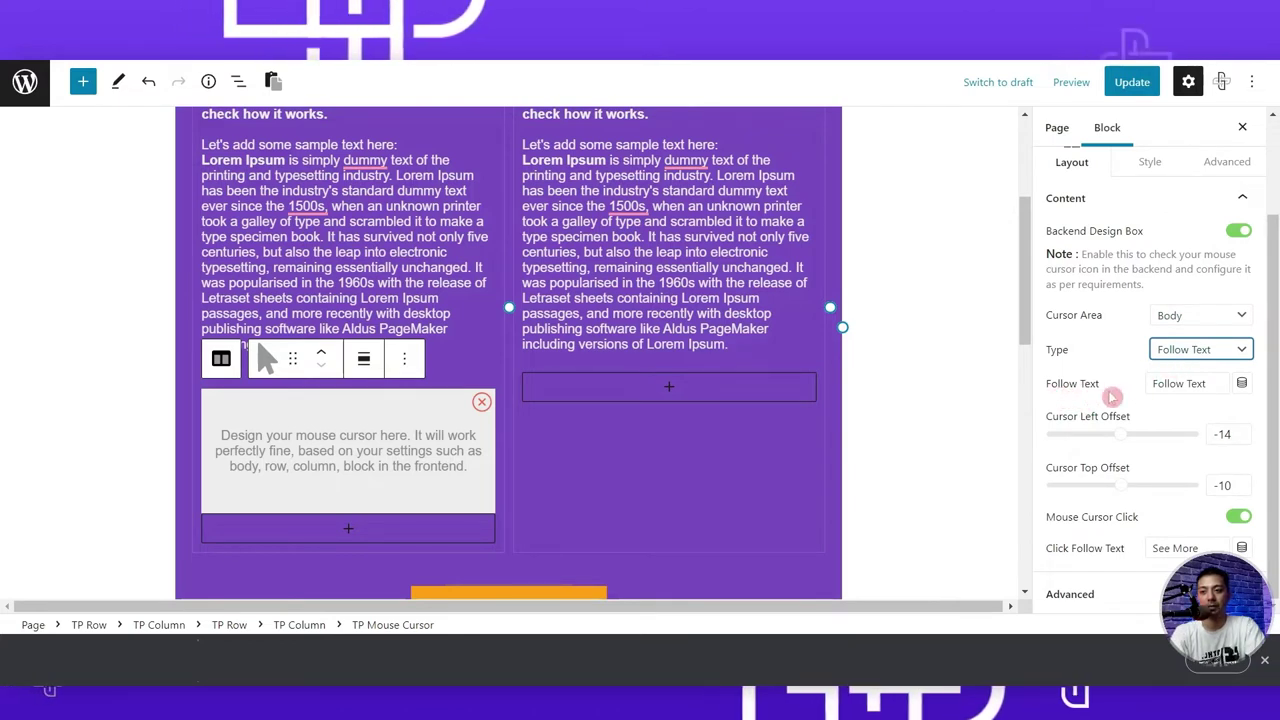
pyautogui.doubleClick(1186, 383)
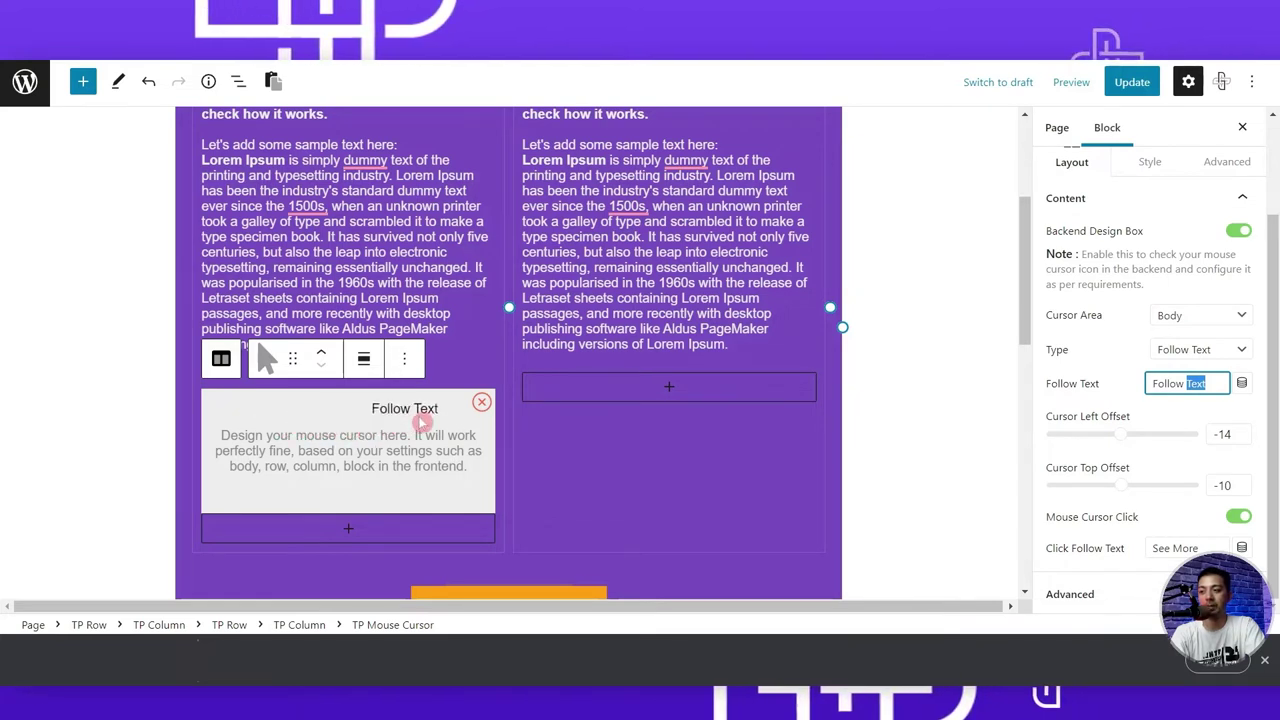
pyautogui.tripleClick(1160, 383)
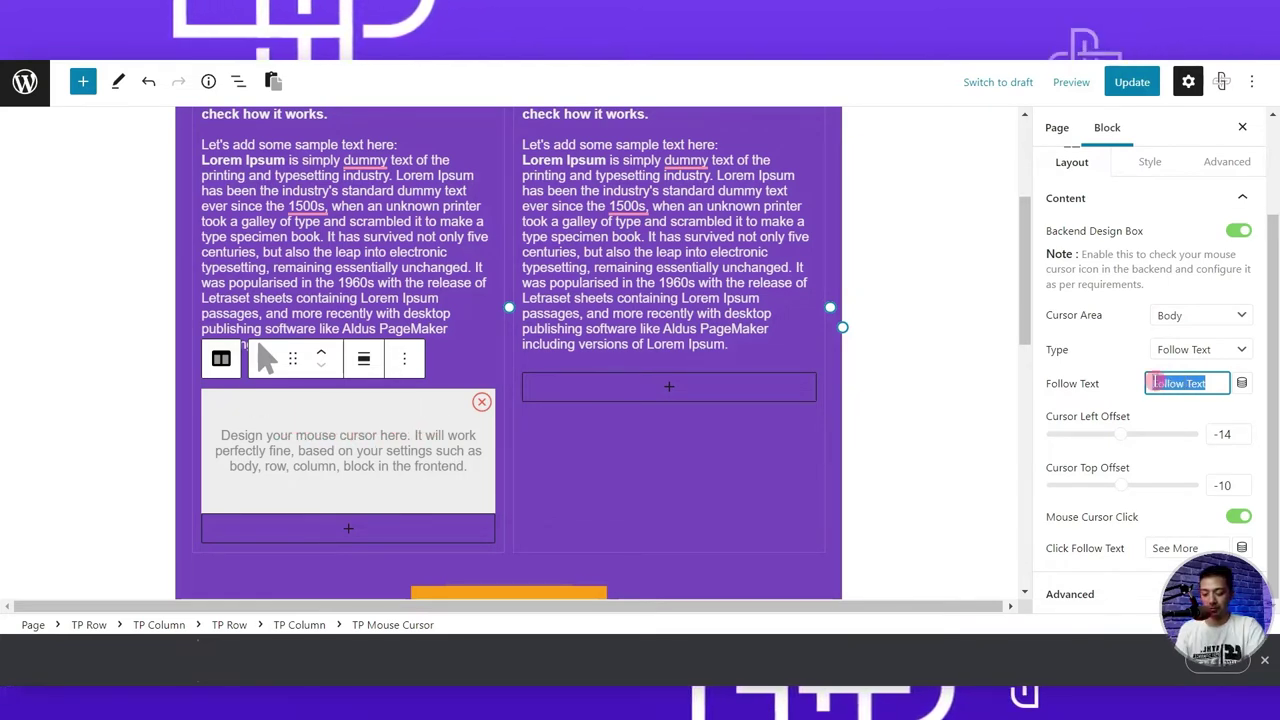
pyautogui.press('BackSpace')
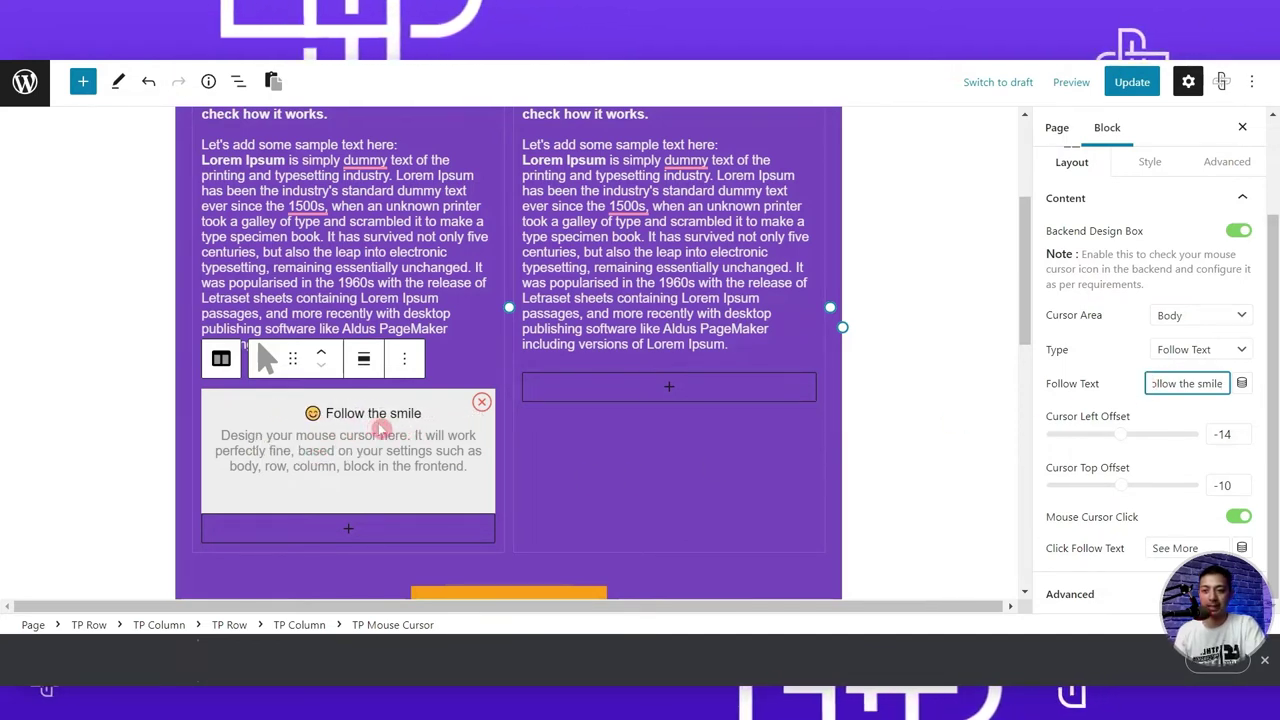
# Set the follow text's left offset to 101 and top offset to 5, and replace its click text with an emoji message starting "click for".
pyautogui.moveTo(1120, 434); pyautogui.dragTo(1142, 443)
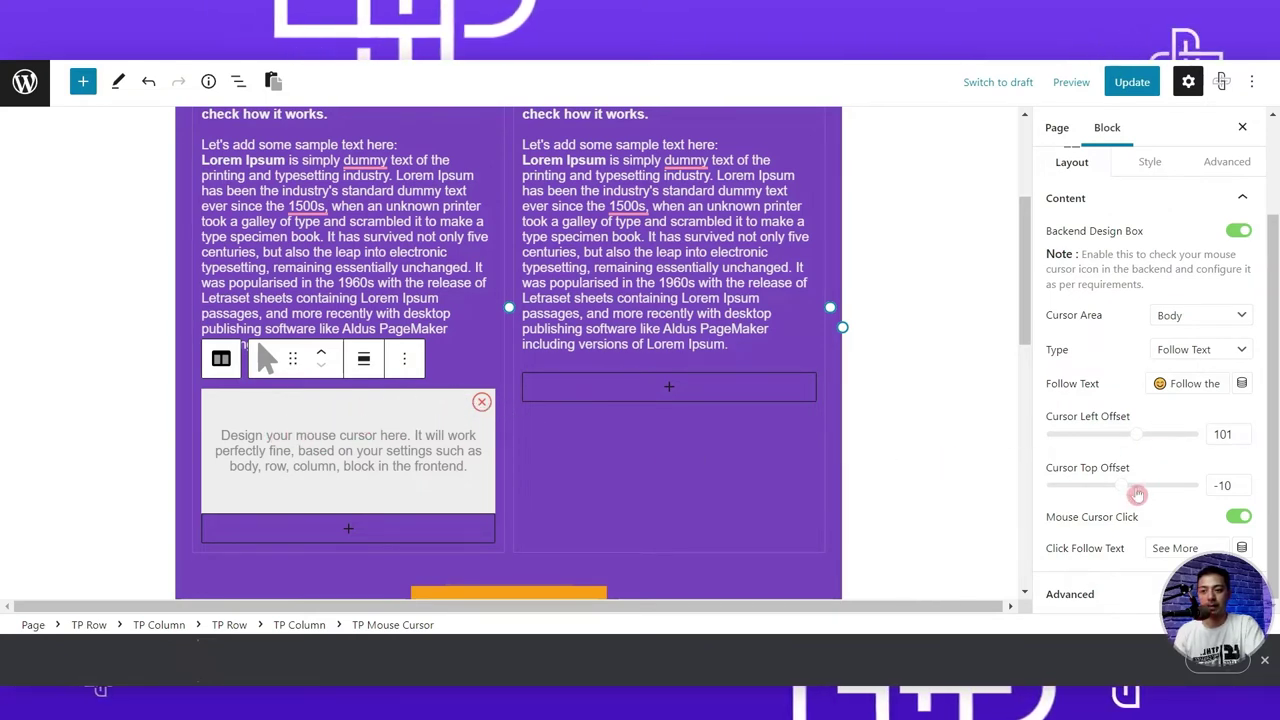
pyautogui.moveTo(1126, 494); pyautogui.dragTo(1121, 491)
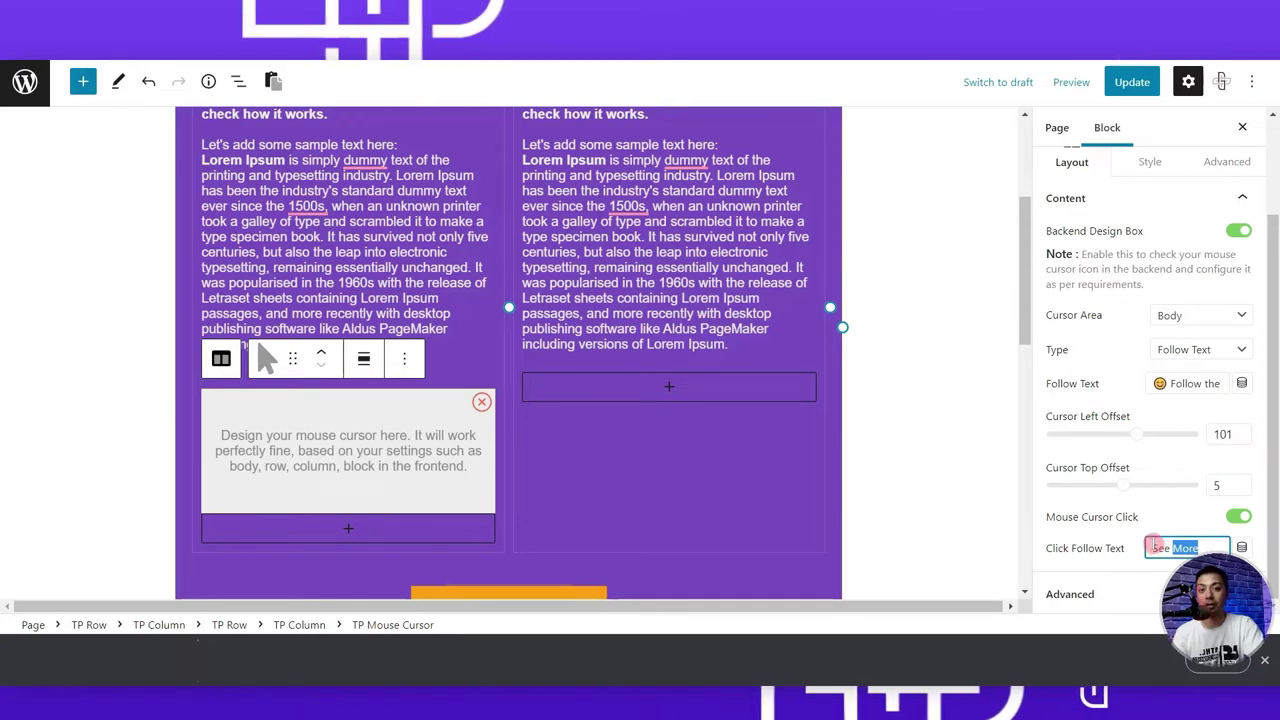
pyautogui.hotkey('ctrl', 'v')
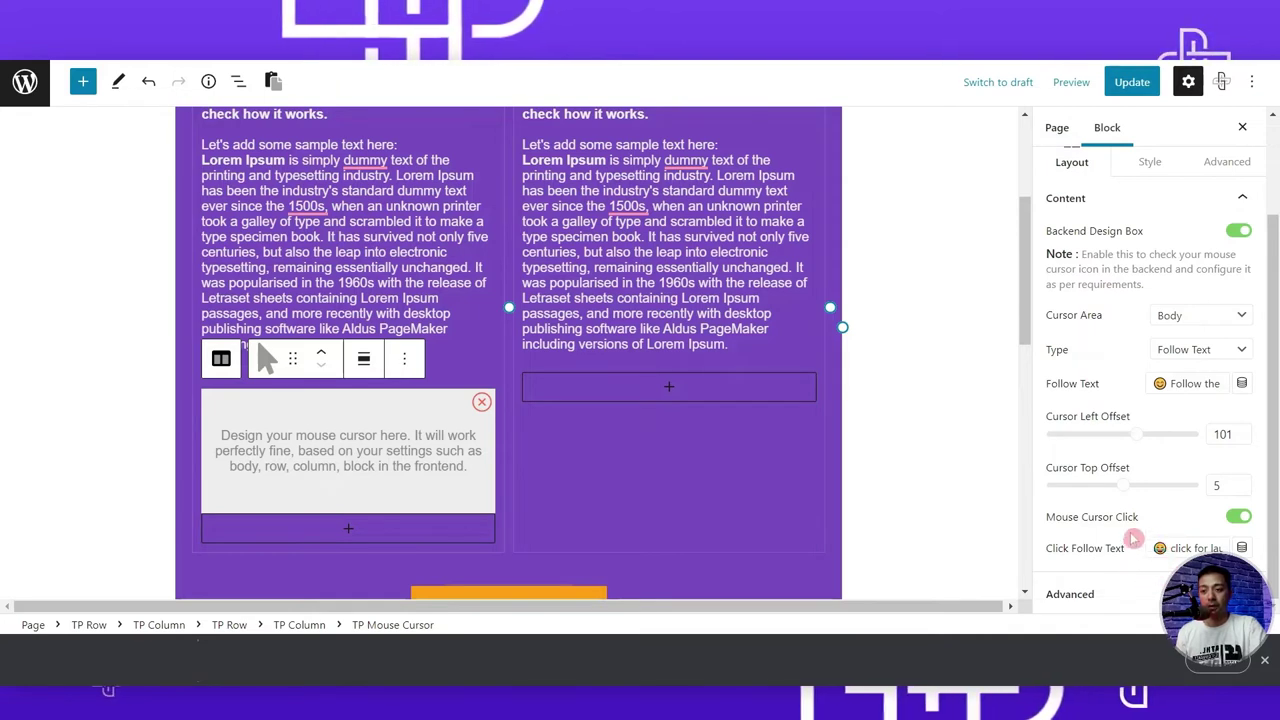
# Review the follow text's typography options and set its text color to near-black #070404.
pyautogui.scroll(3, 1133, 540)
pyautogui.click(1149, 272)
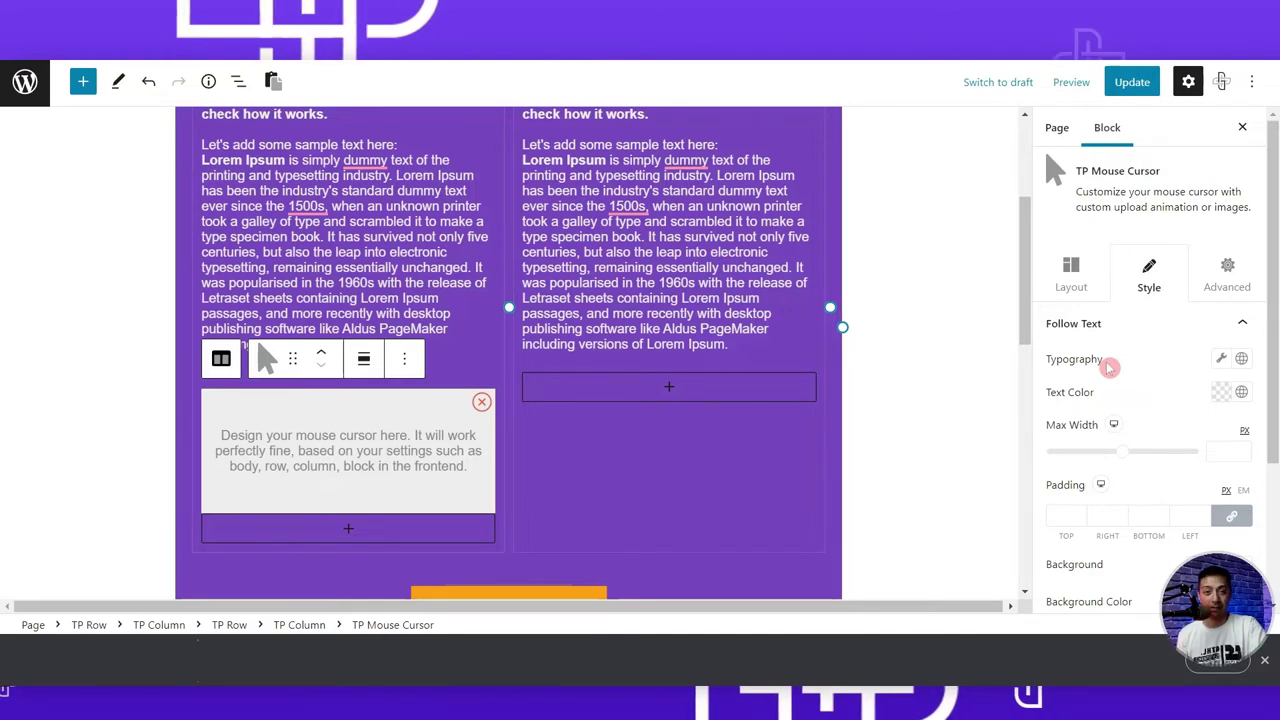
pyautogui.click(1221, 358)
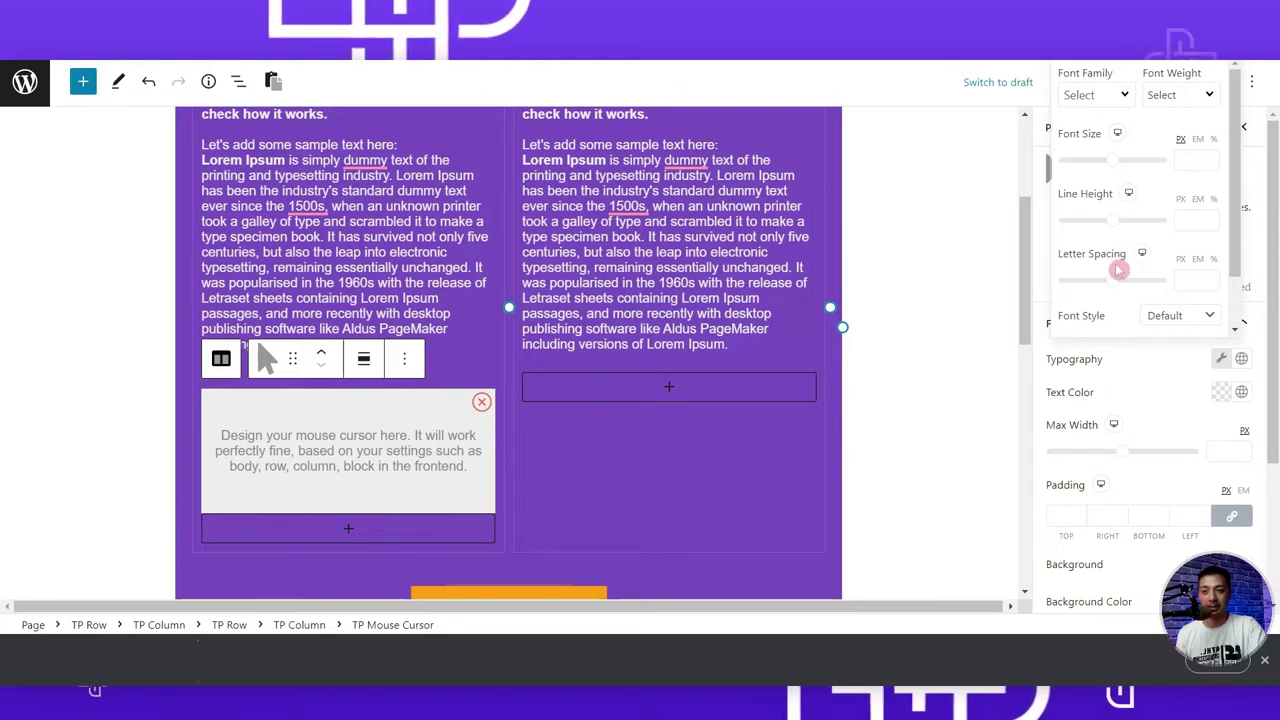
pyautogui.click(1120, 385)
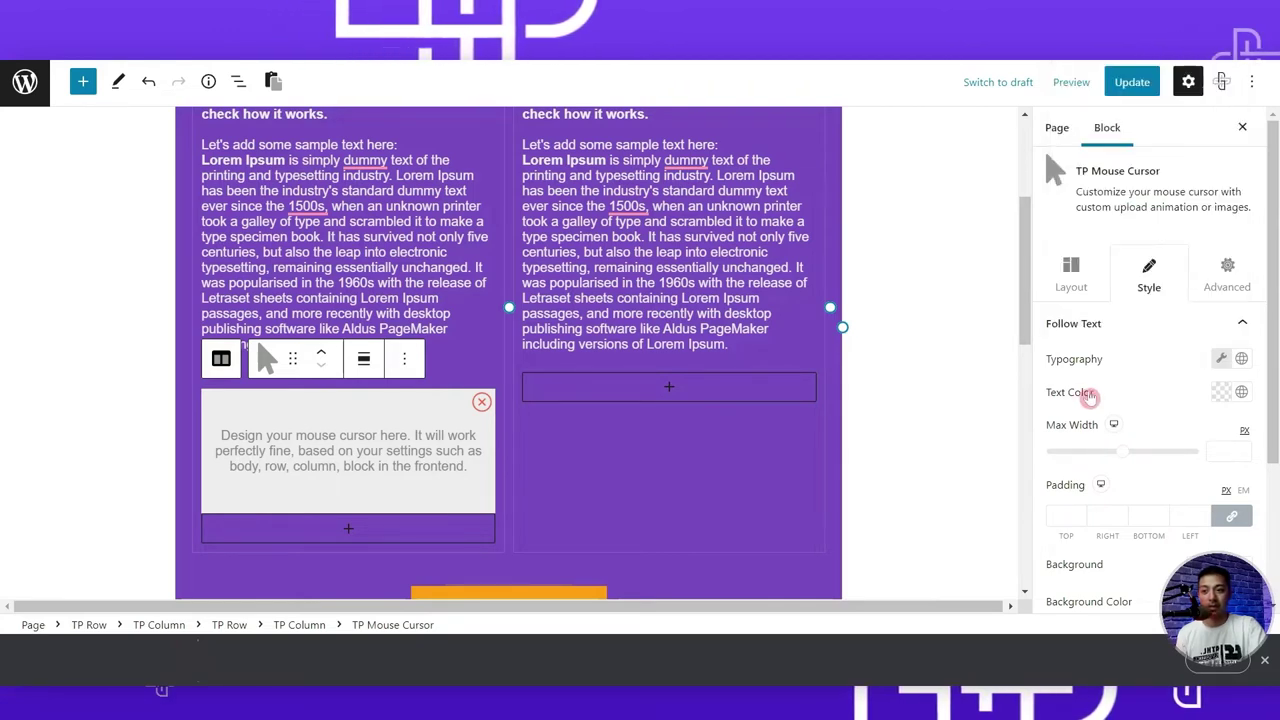
pyautogui.click(1220, 392)
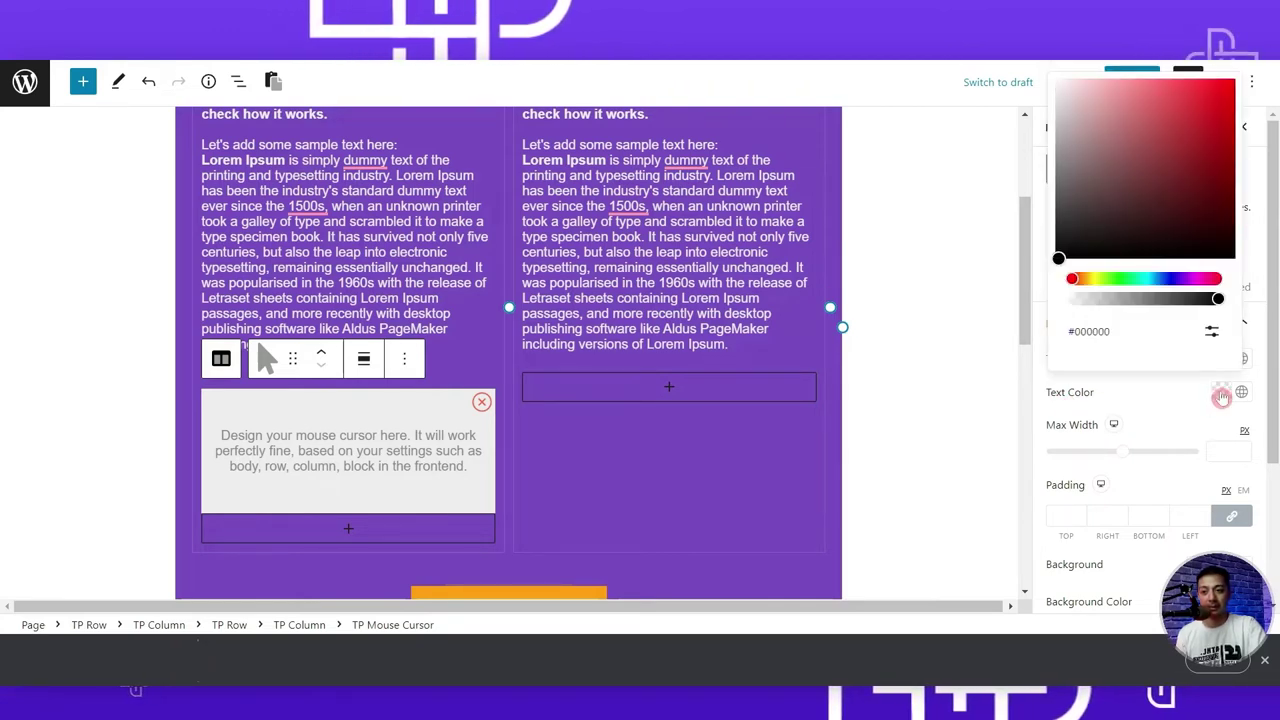
pyautogui.click(1144, 256)
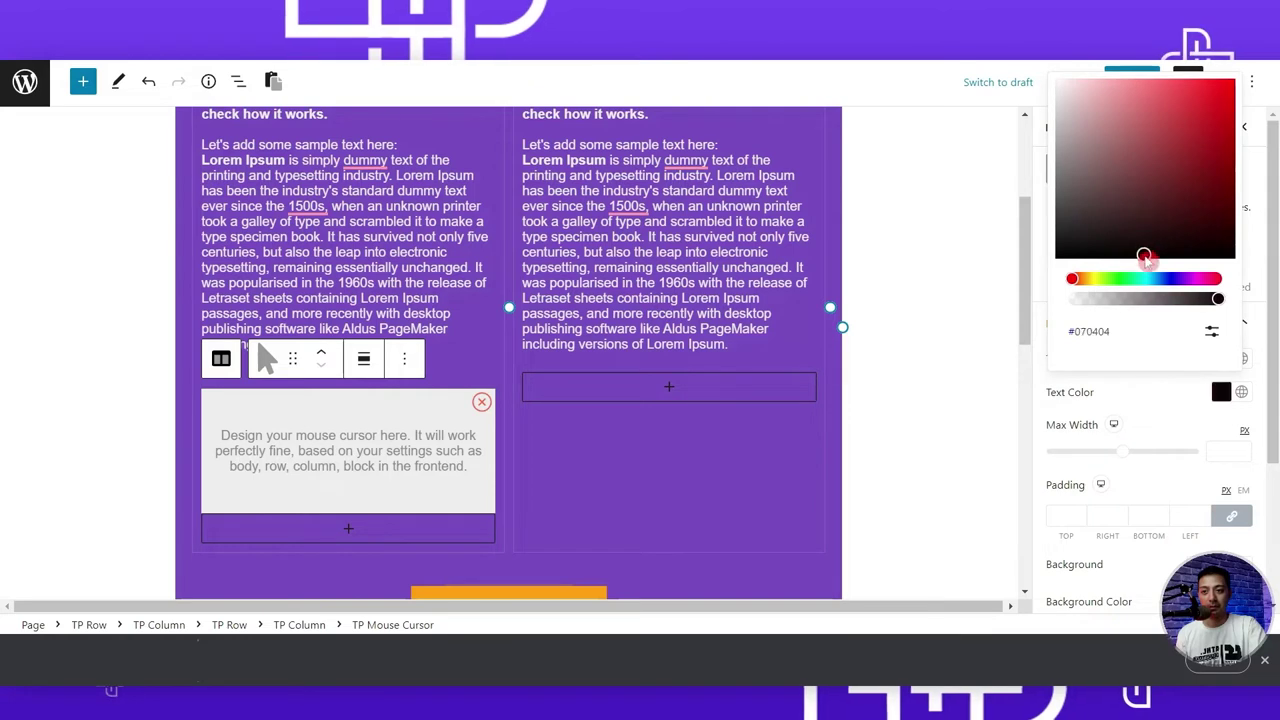
pyautogui.click(1141, 425)
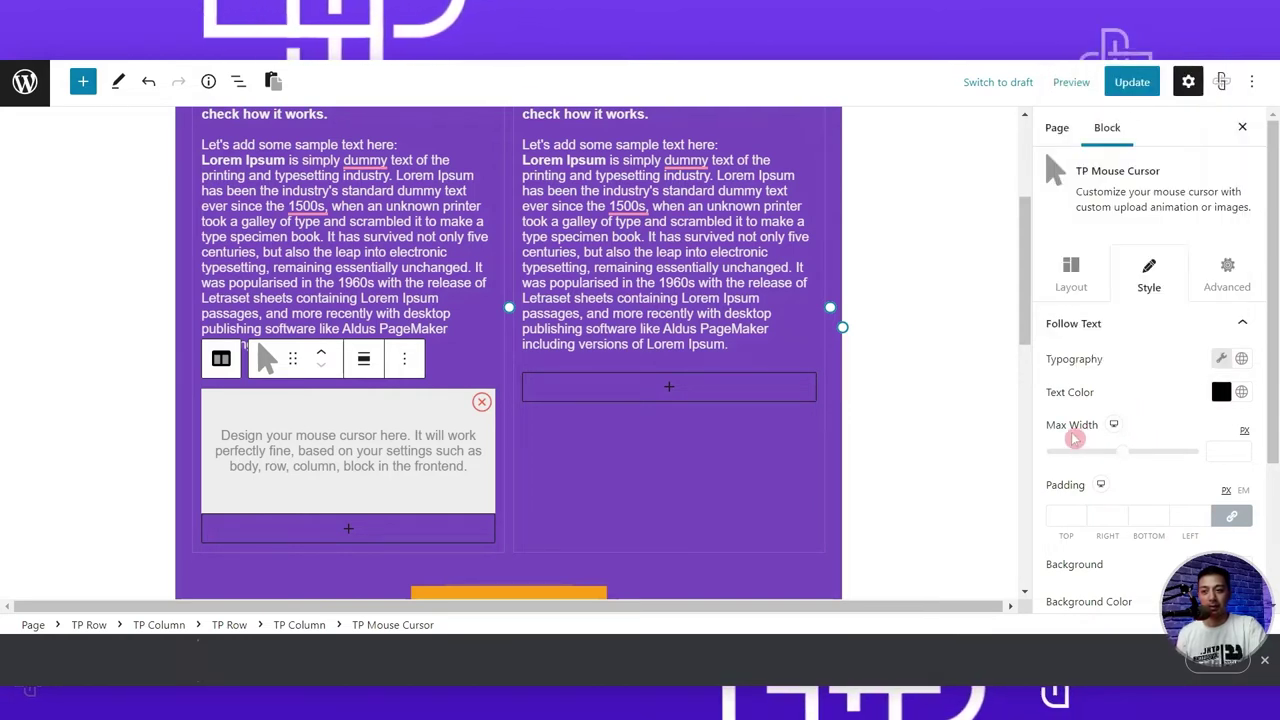
# Set the follow text's background color to white, #FFFFFF.
pyautogui.scroll(-1, 1143, 500)
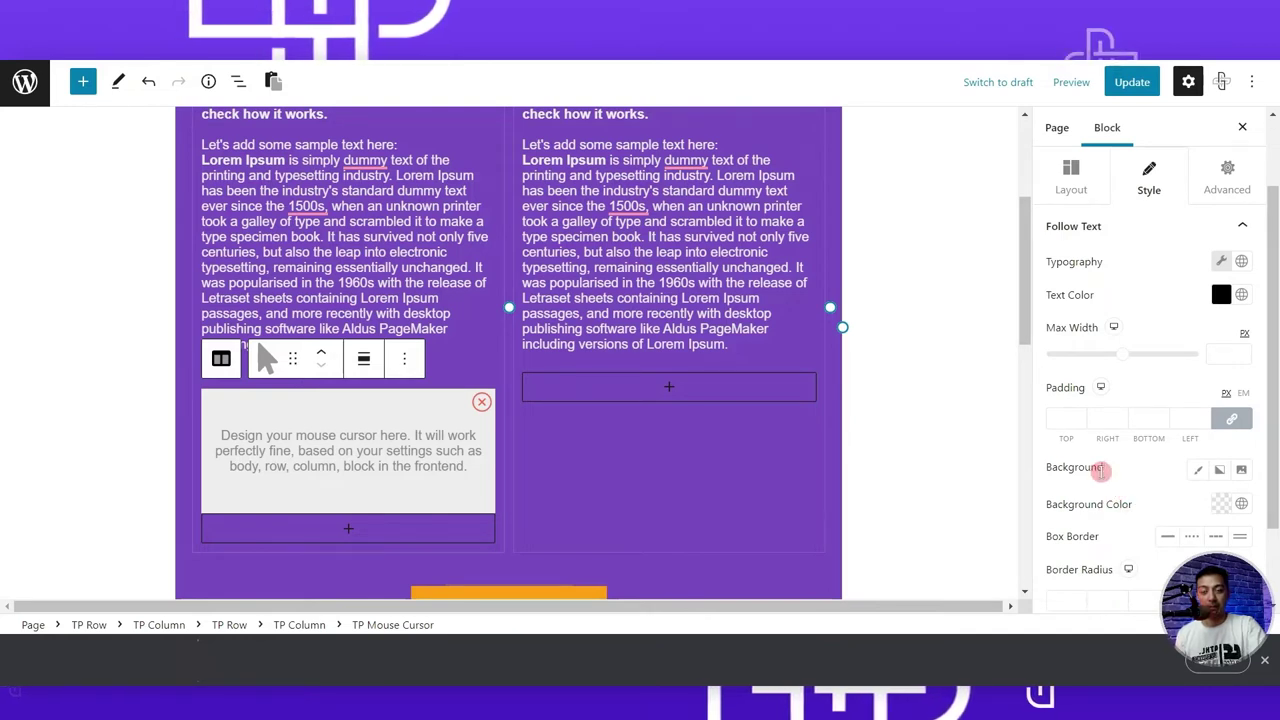
pyautogui.click(1219, 508)
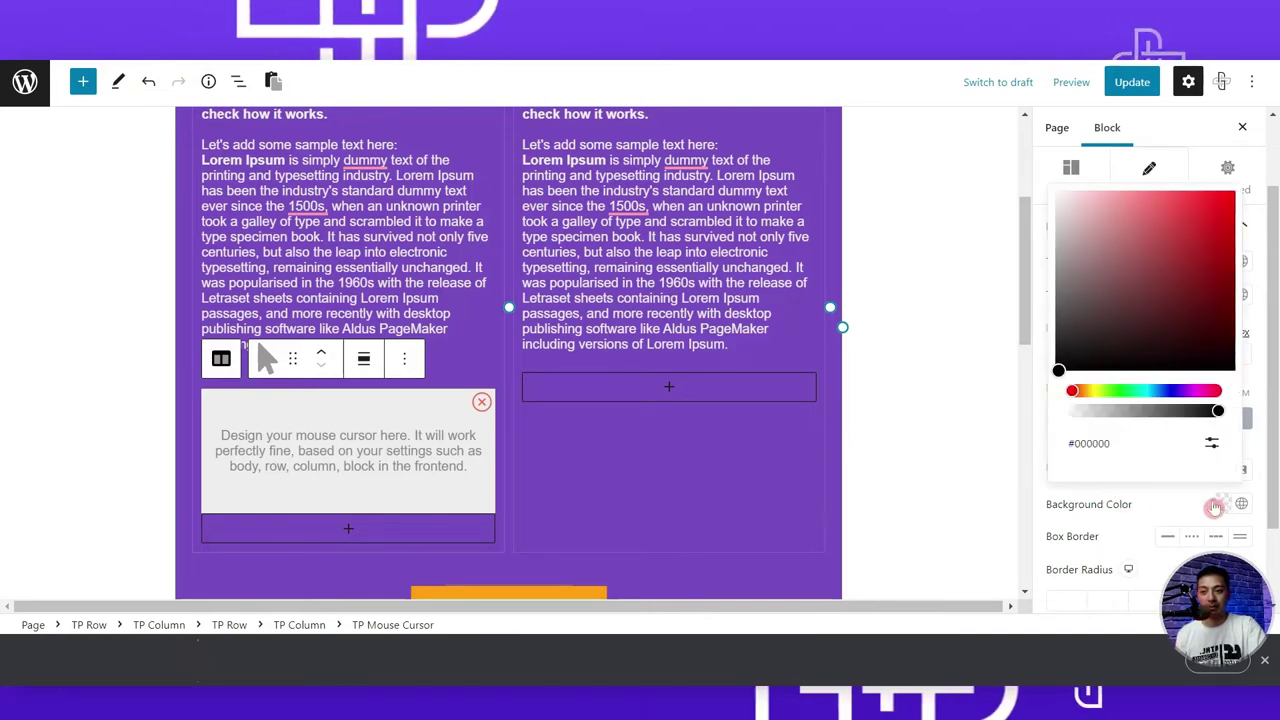
pyautogui.moveTo(1104, 302); pyautogui.dragTo(1049, 180)
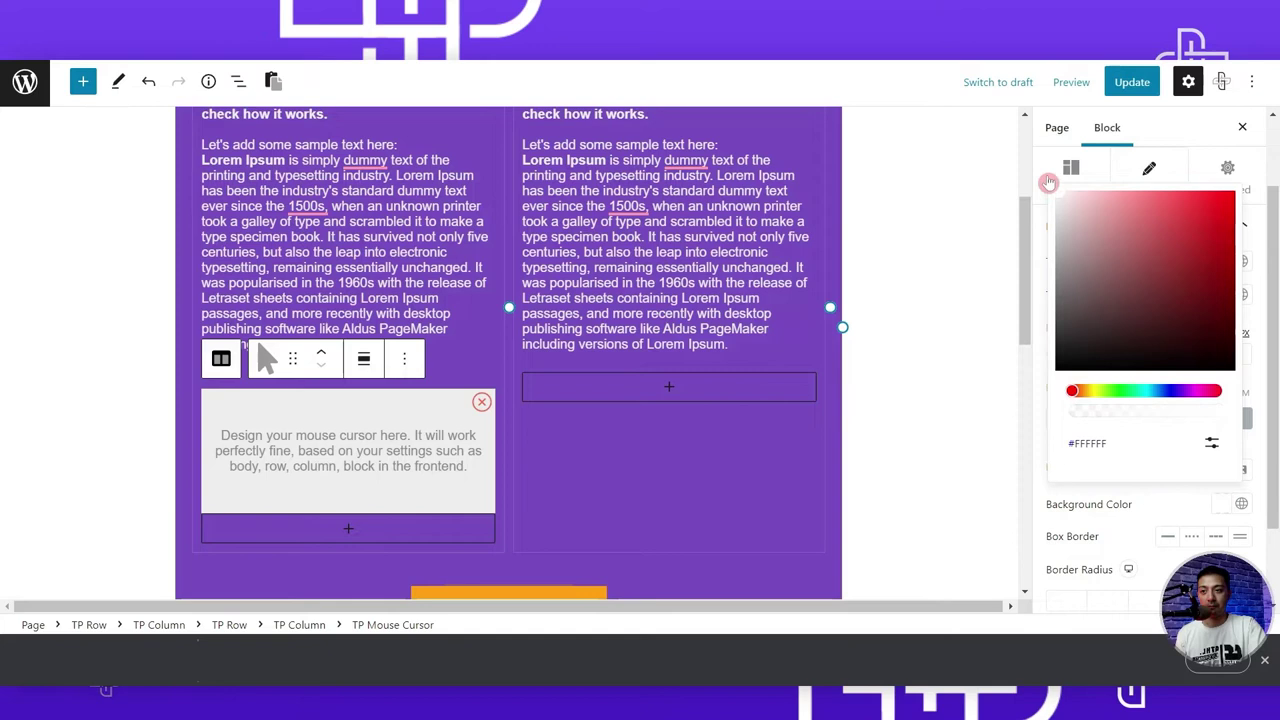
pyautogui.click(1107, 508)
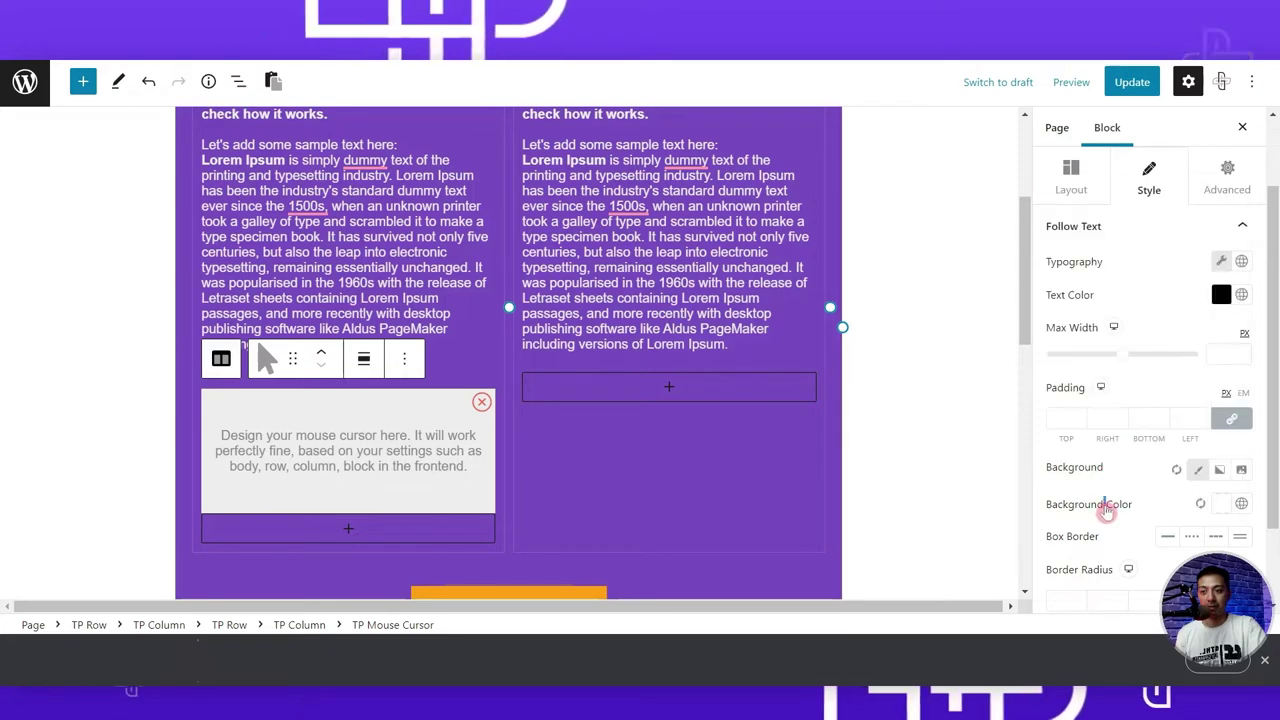
# Give the follow-text box a solid border and set its border color to orange.
pyautogui.click(1167, 537)
pyautogui.scroll(-1, 1168, 505)
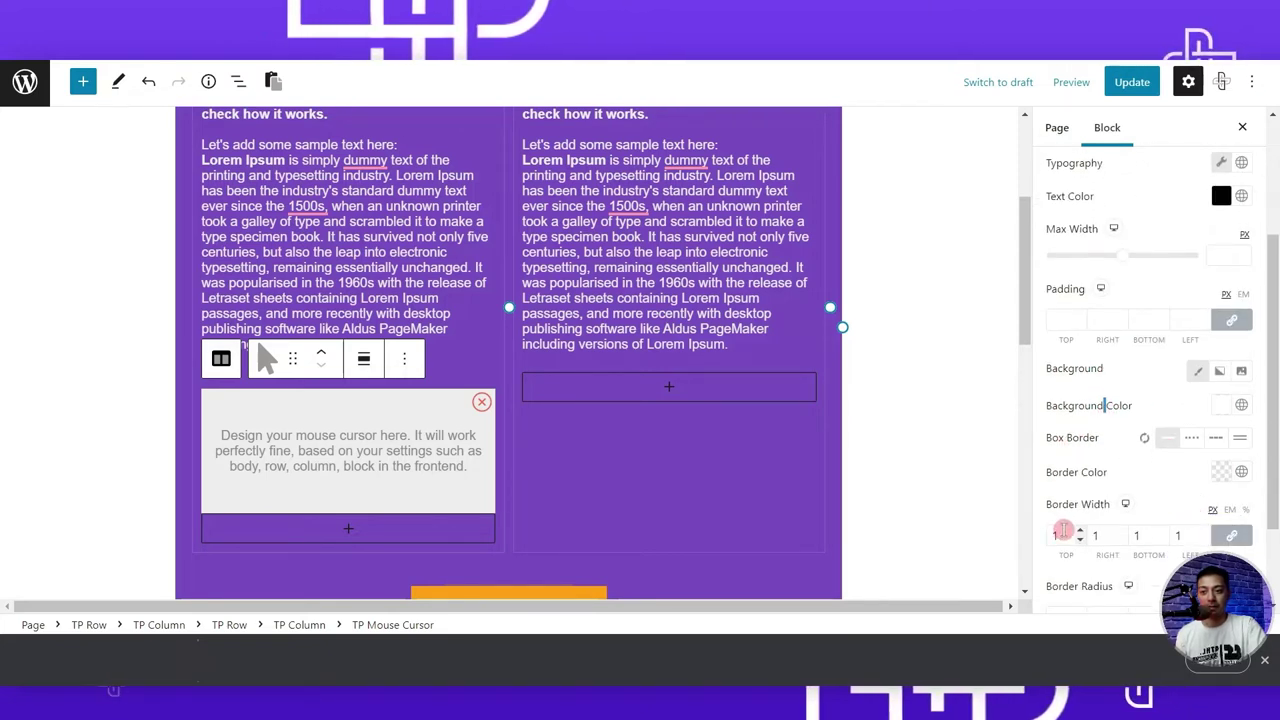
pyautogui.click(1221, 472)
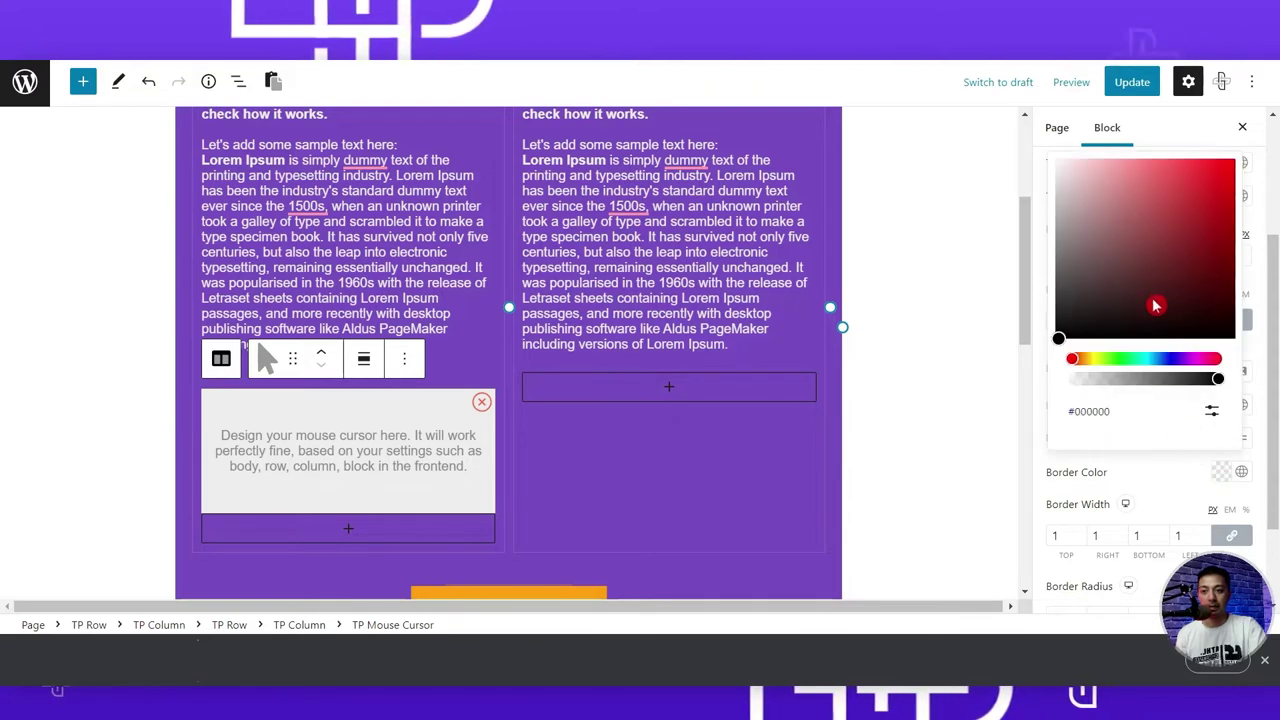
pyautogui.moveTo(1092, 363); pyautogui.dragTo(1087, 360)
pyautogui.moveTo(1180, 205); pyautogui.dragTo(1230, 165)
pyautogui.click(1130, 484)
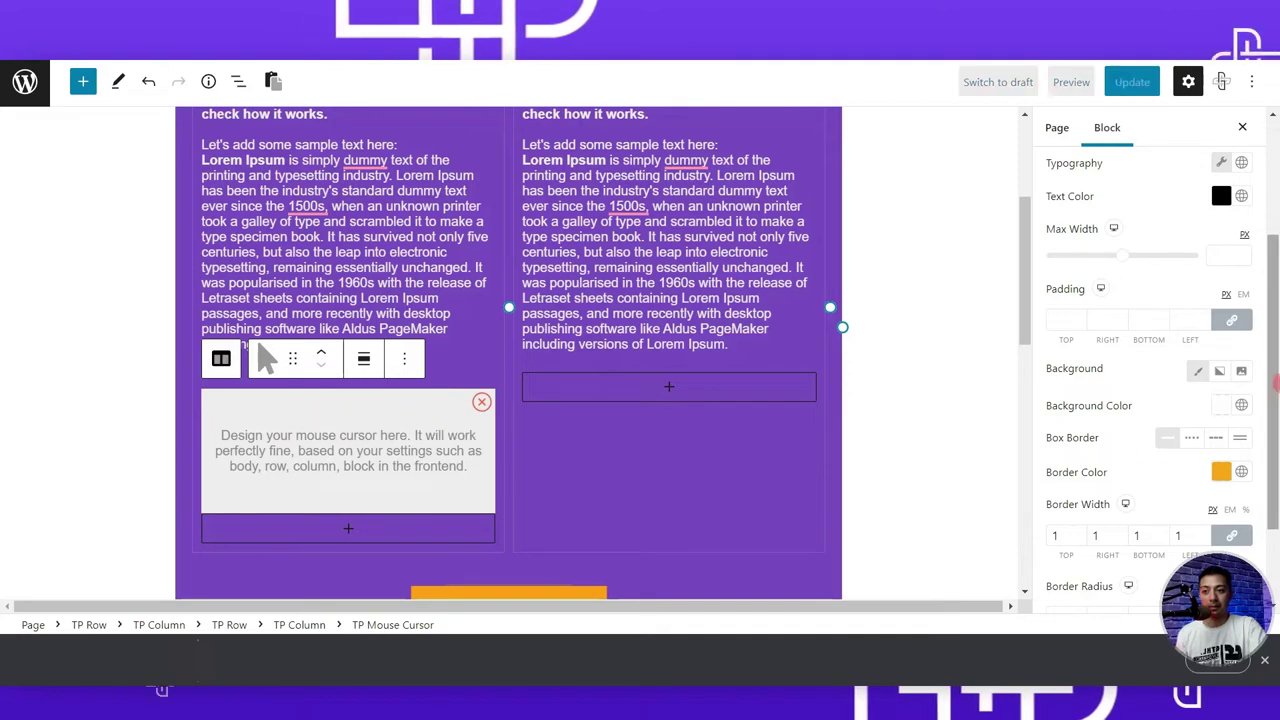
# Give the follow-text box 6 px padding and an 8 px border radius on all sides, with a box shadow.
pyautogui.click(1227, 322)
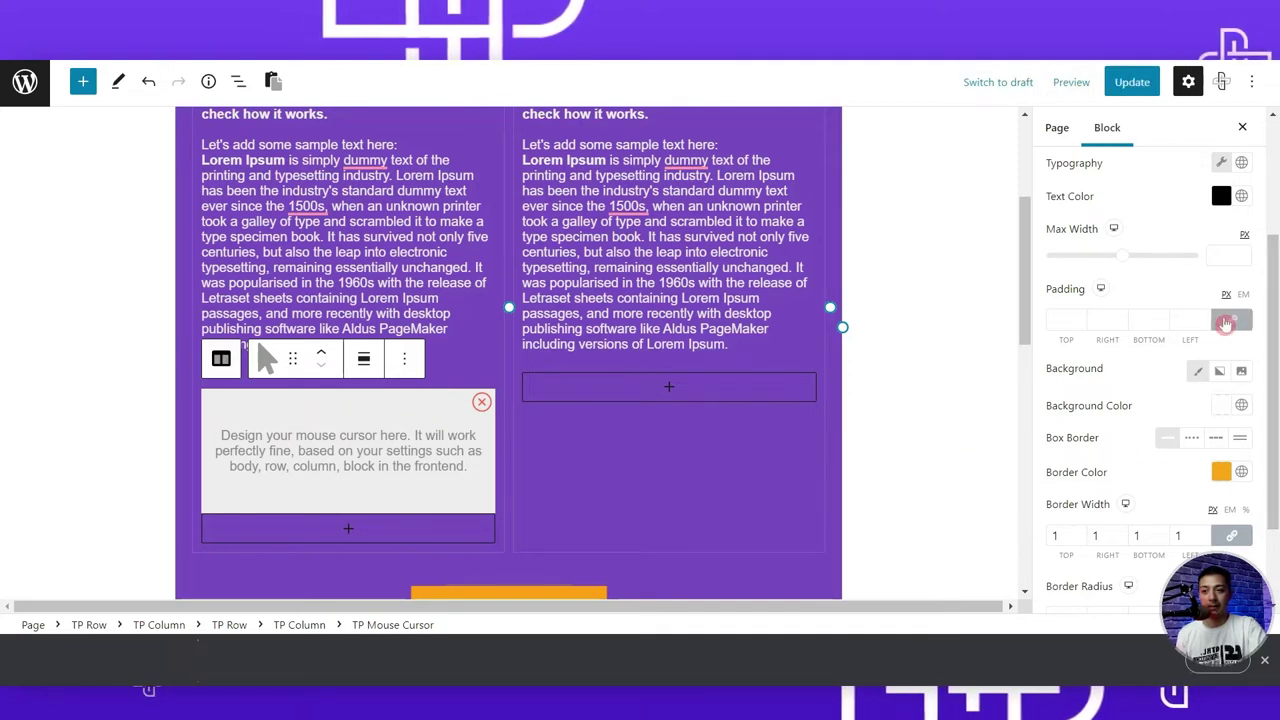
pyautogui.click(1055, 320)
pyautogui.write('6')
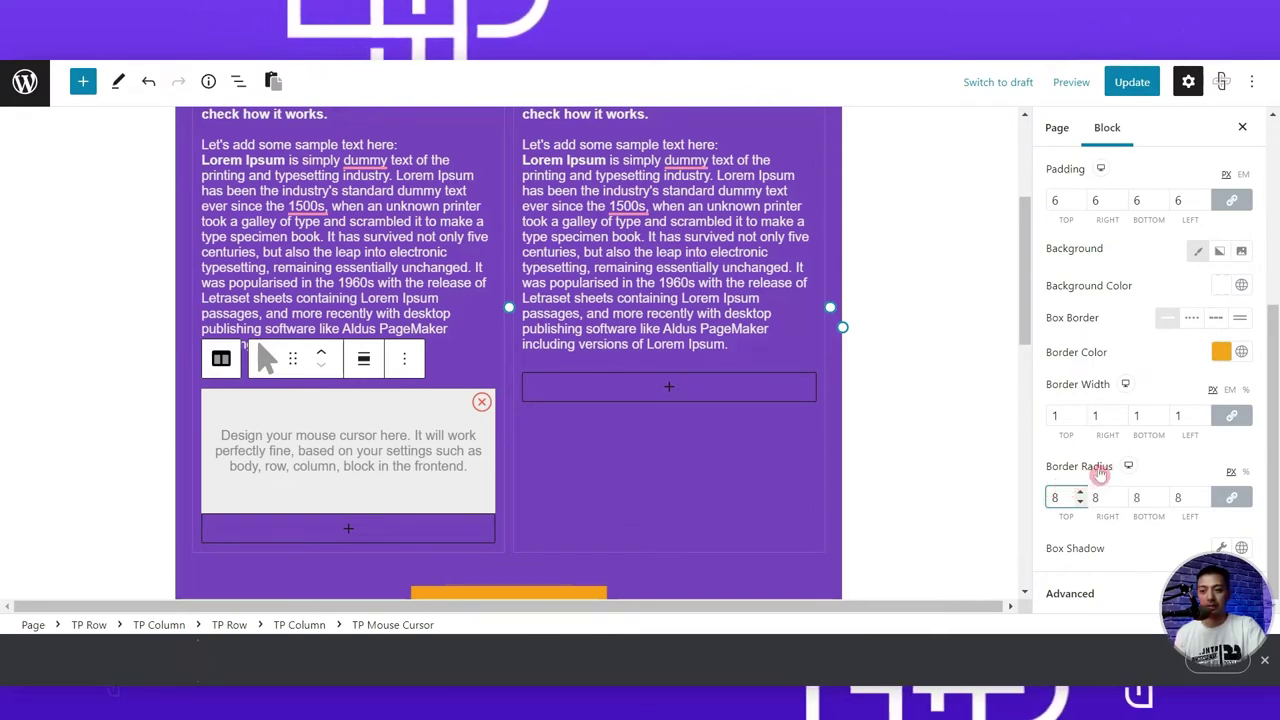
pyautogui.click(1221, 547)
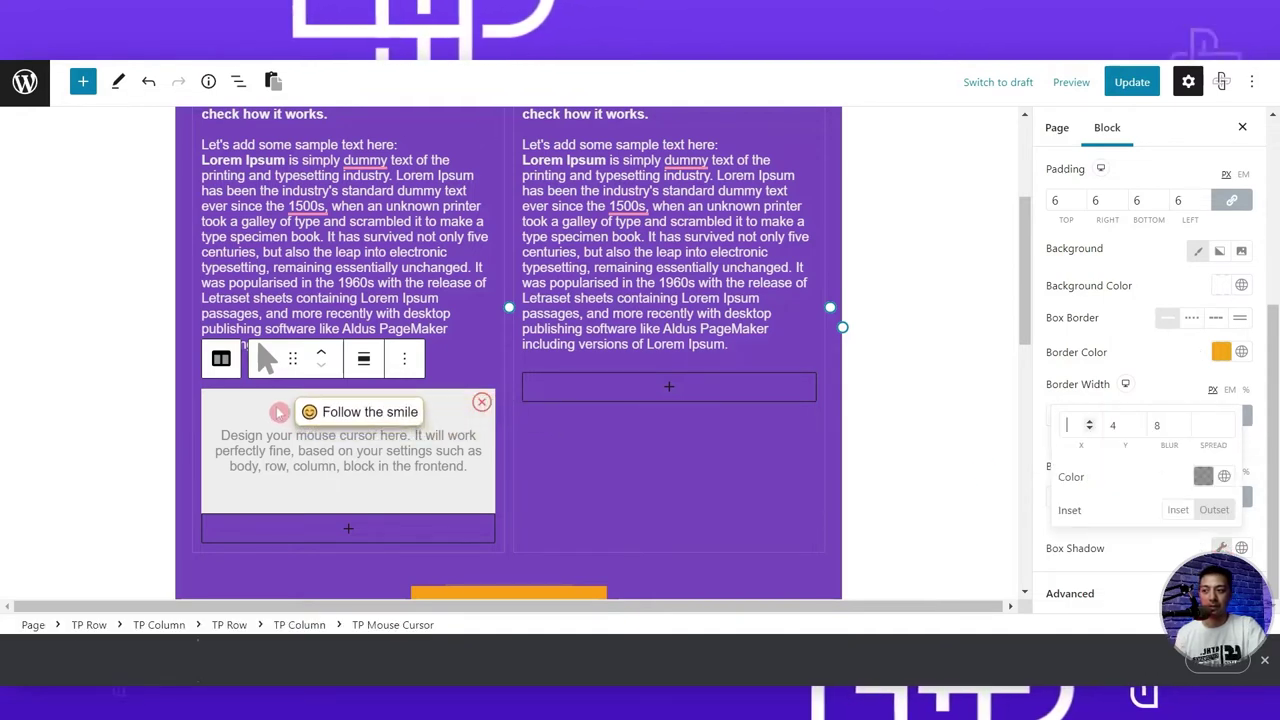
# Update the page and check the styled follow-text cursor on the published page.
pyautogui.click(1132, 82)
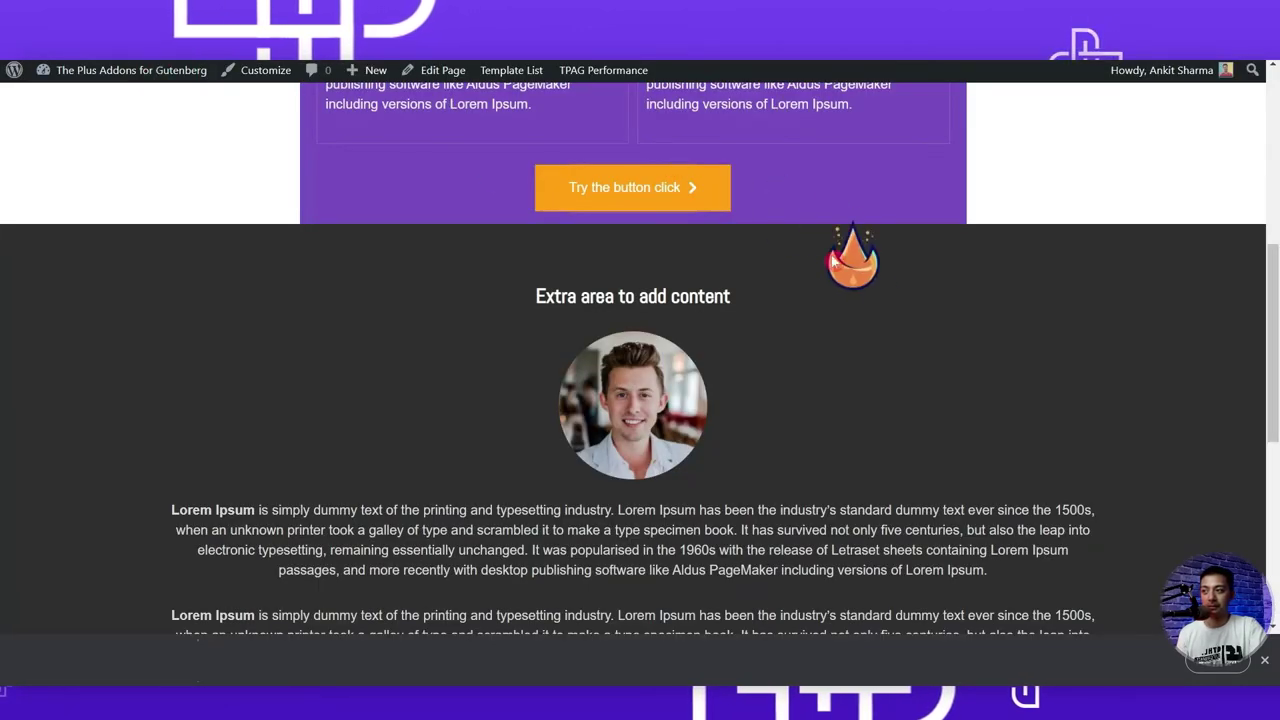
pyautogui.scroll(5, 851, 263)
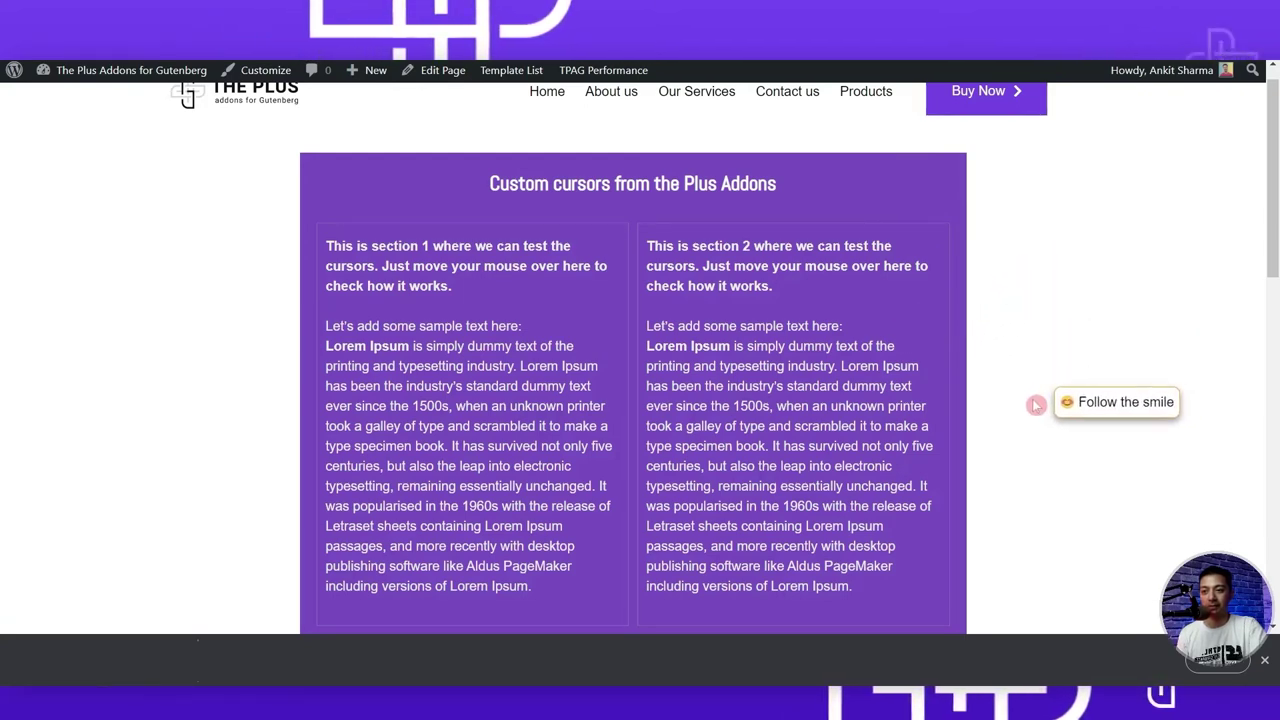
pyautogui.scroll(-3, 936, 368)
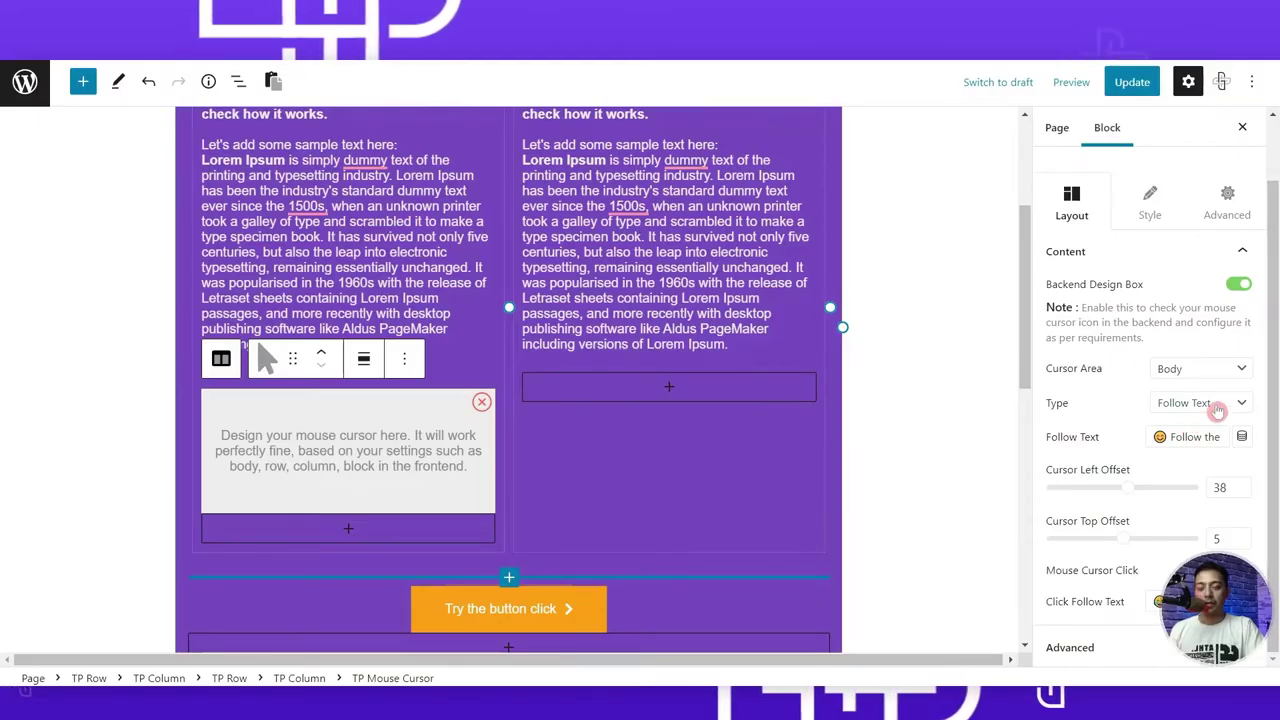
# Change the cursor type to Follow Circle with the Predefine circle cursor type, and review the predefined cursor choices.
pyautogui.click(1207, 408)
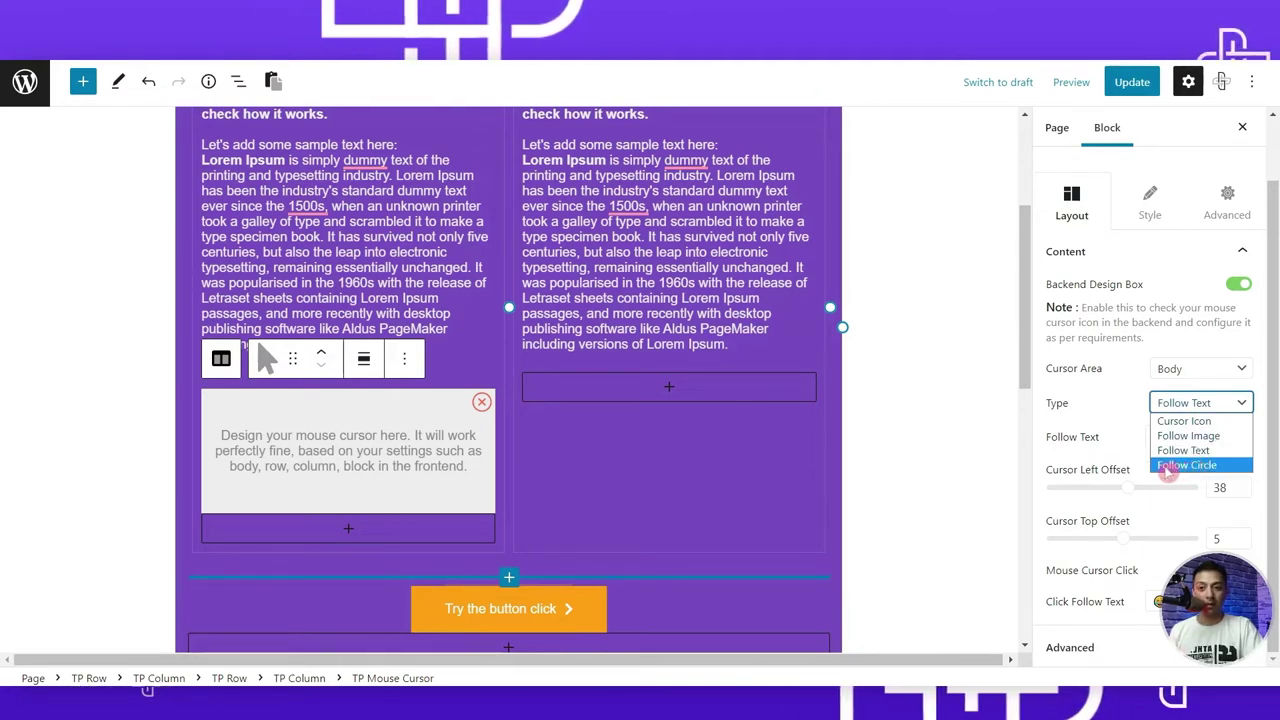
pyautogui.click(1187, 465)
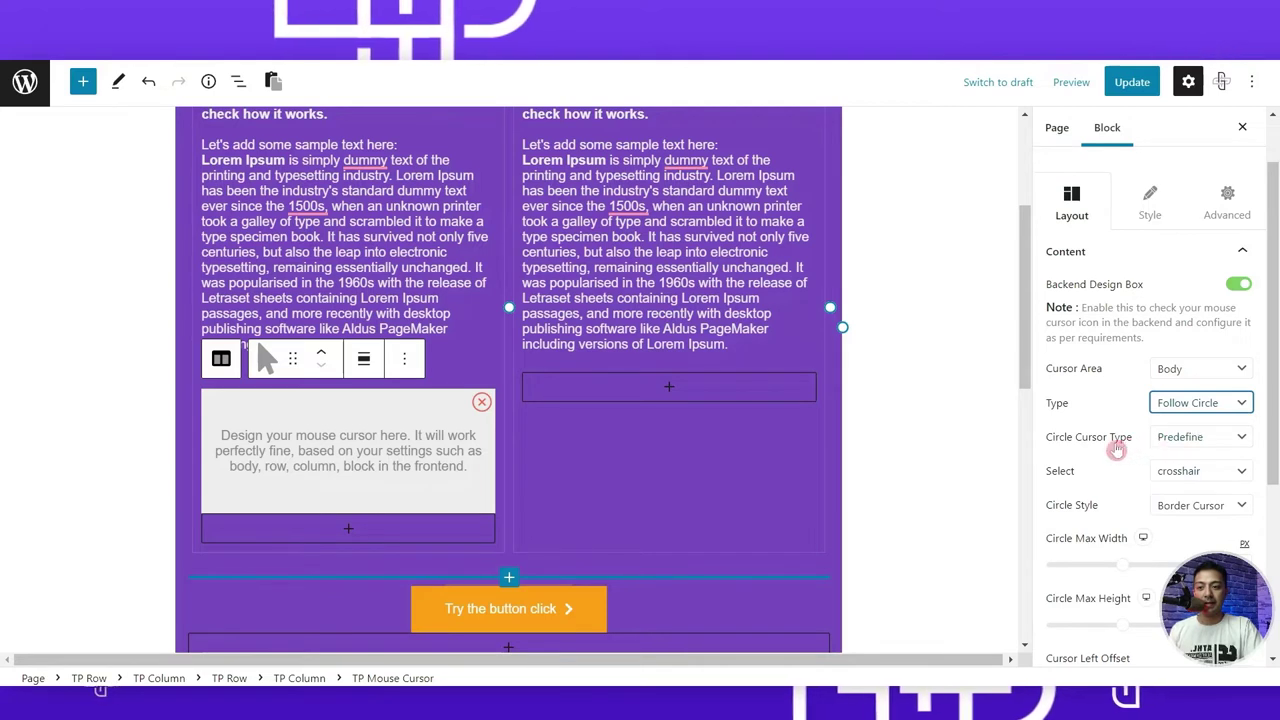
pyautogui.click(1184, 440)
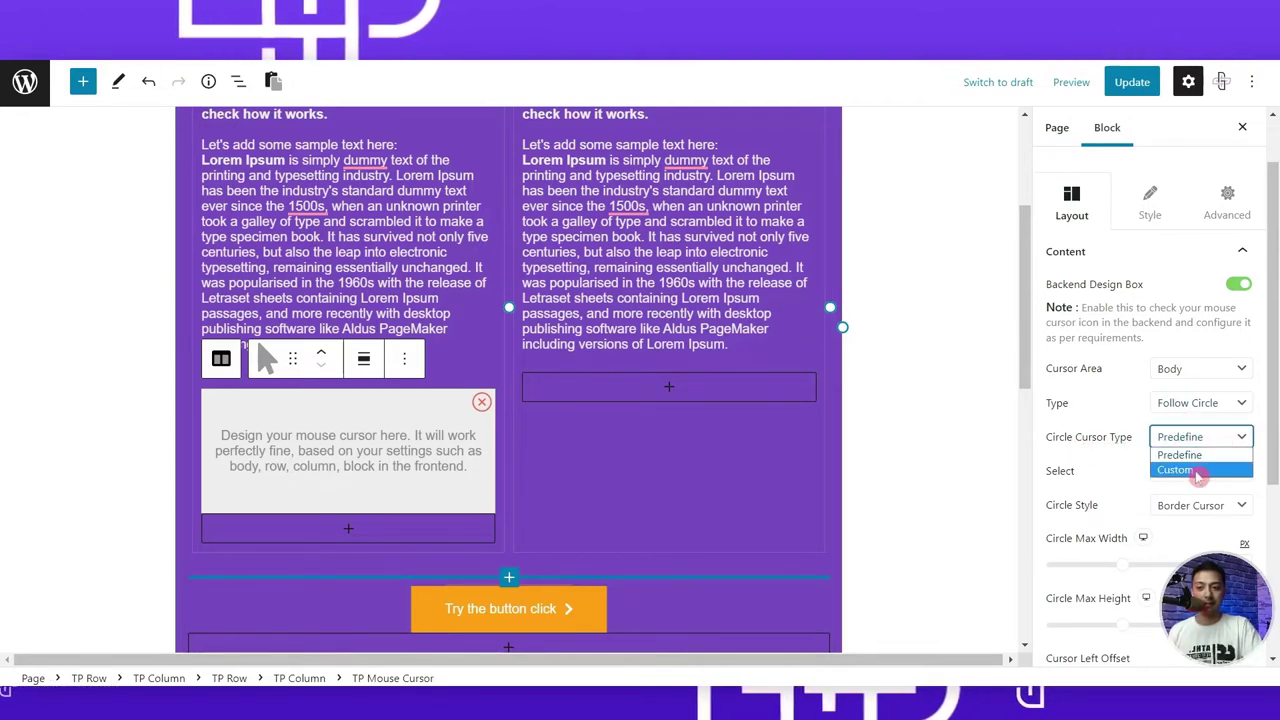
pyautogui.click(1195, 456)
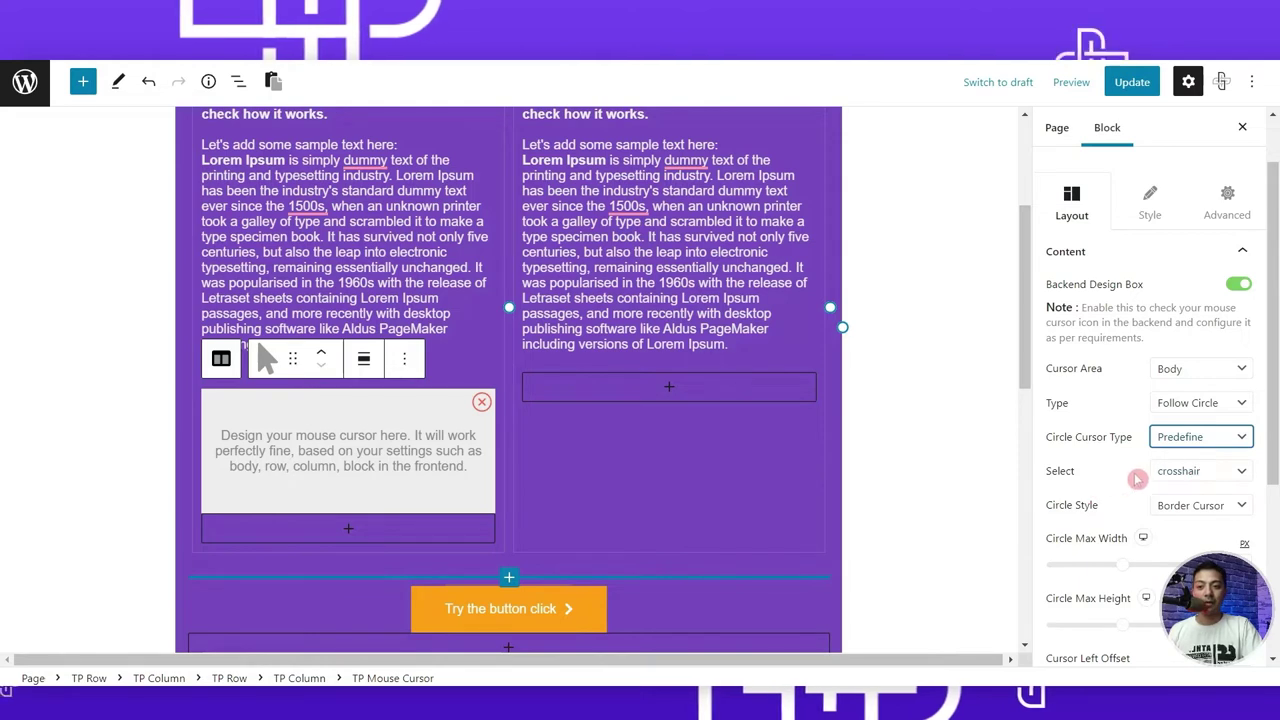
pyautogui.click(1200, 470)
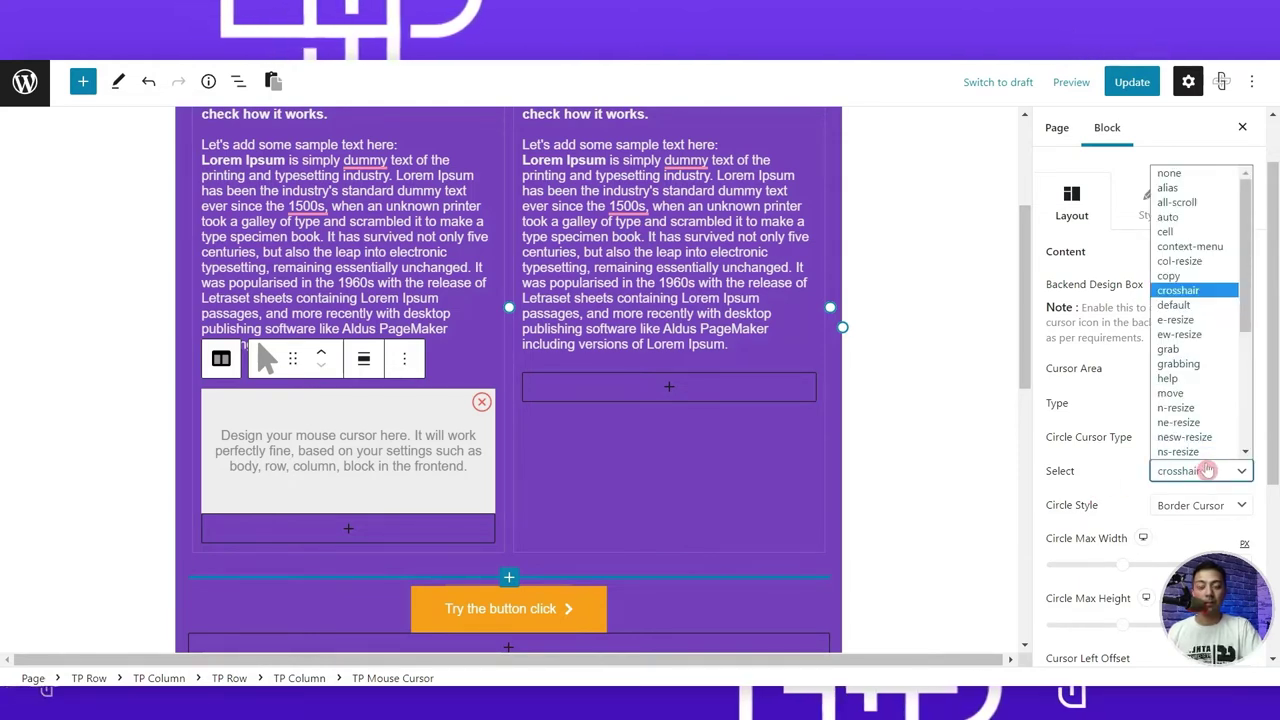
pyautogui.click(1122, 472)
# Try the Custom circle cursor type to view its cursor icon option, and return to Predefine.
pyautogui.click(1198, 437)
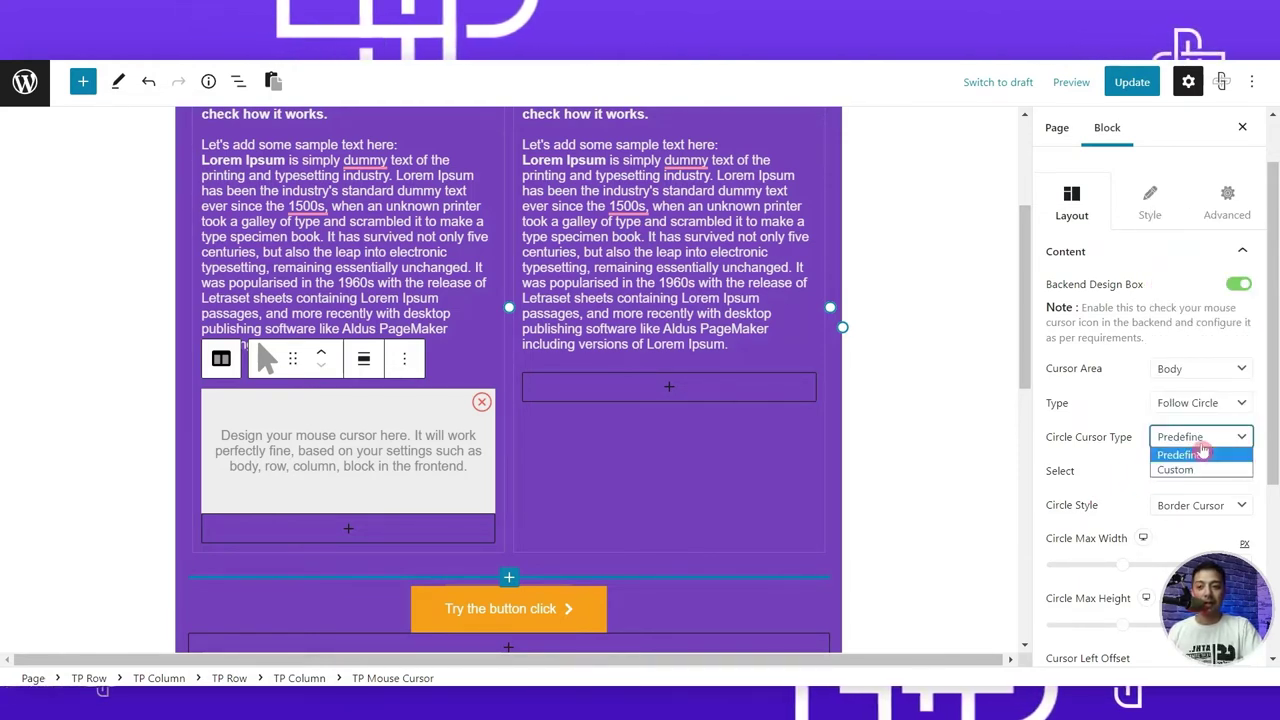
pyautogui.click(1178, 466)
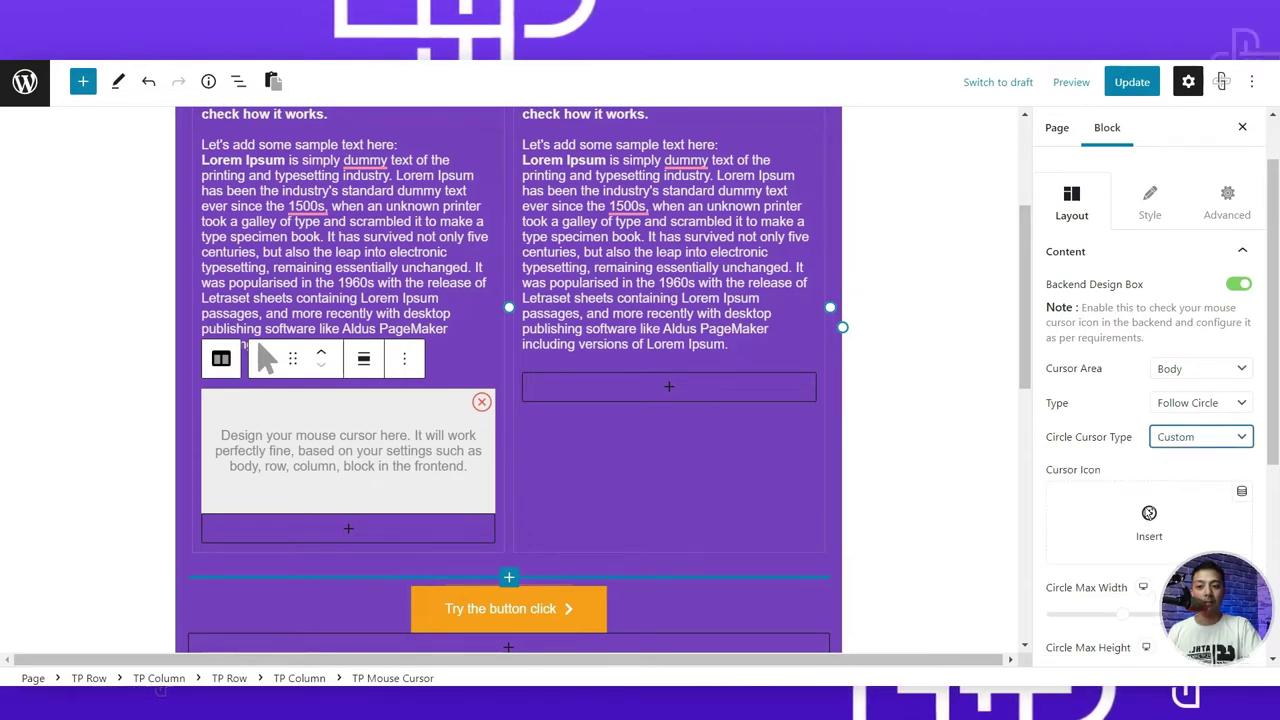
pyautogui.click(1160, 440)
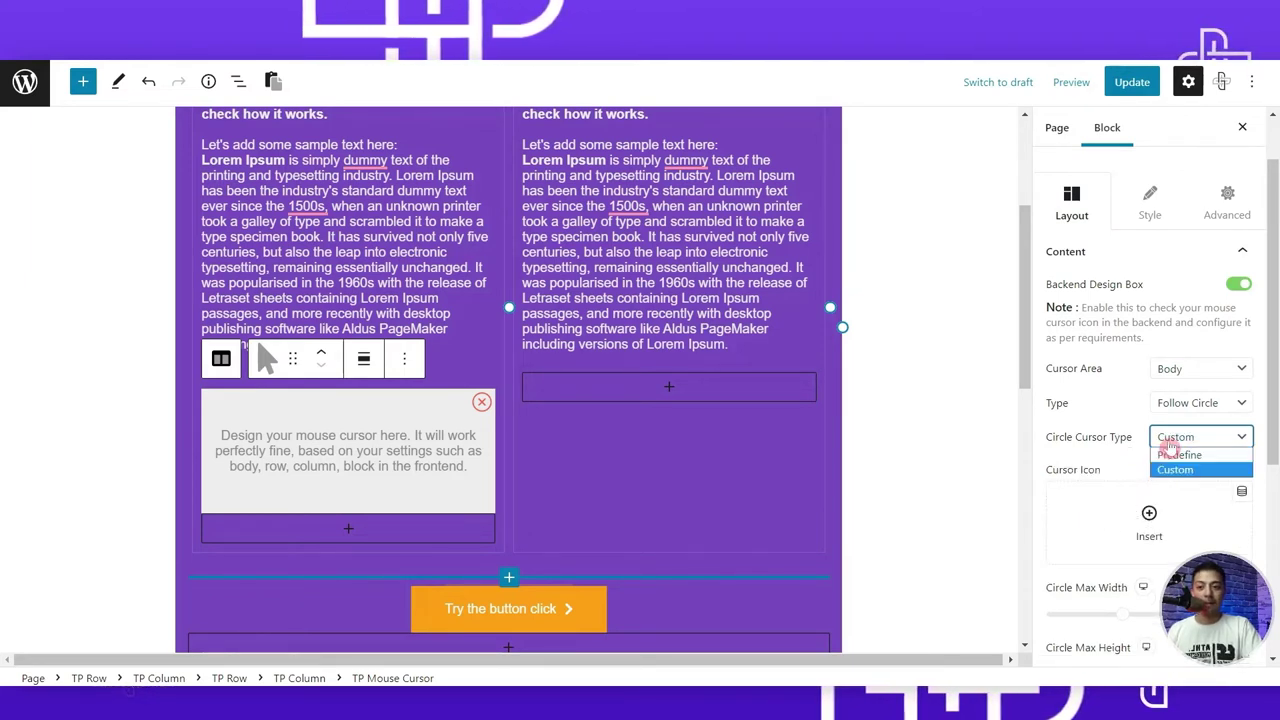
pyautogui.click(1166, 455)
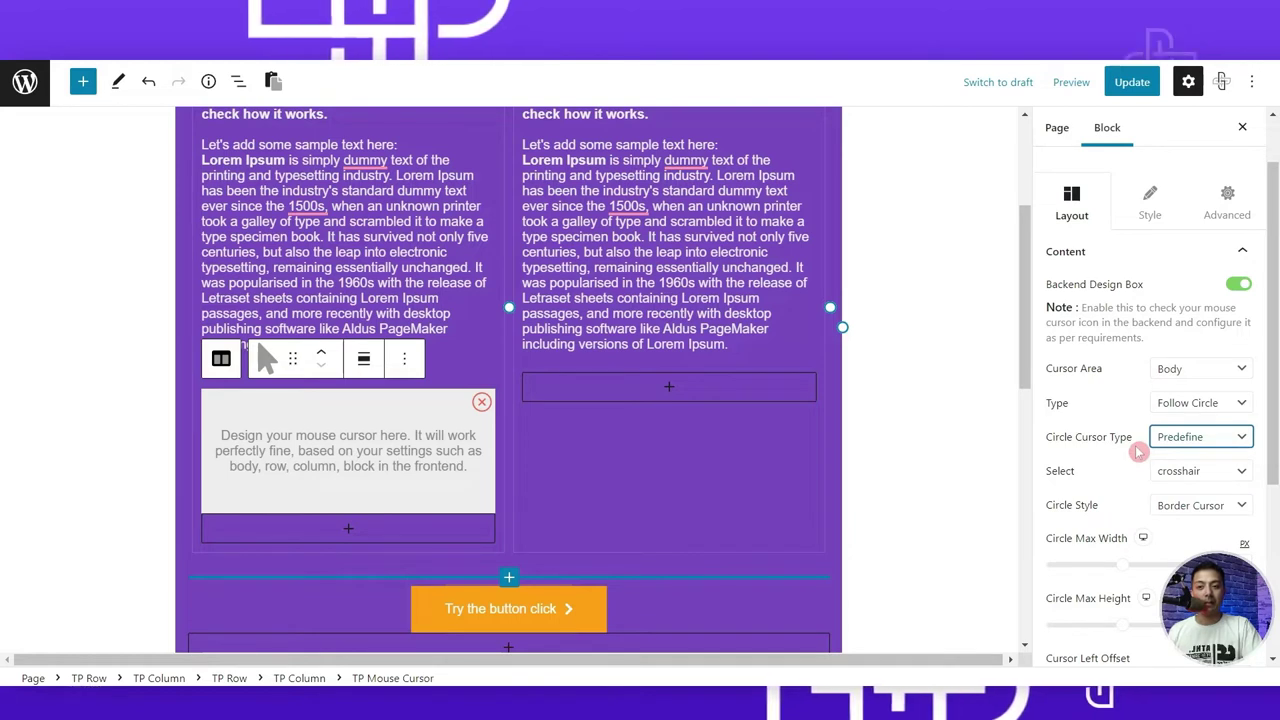
pyautogui.click(1123, 457)
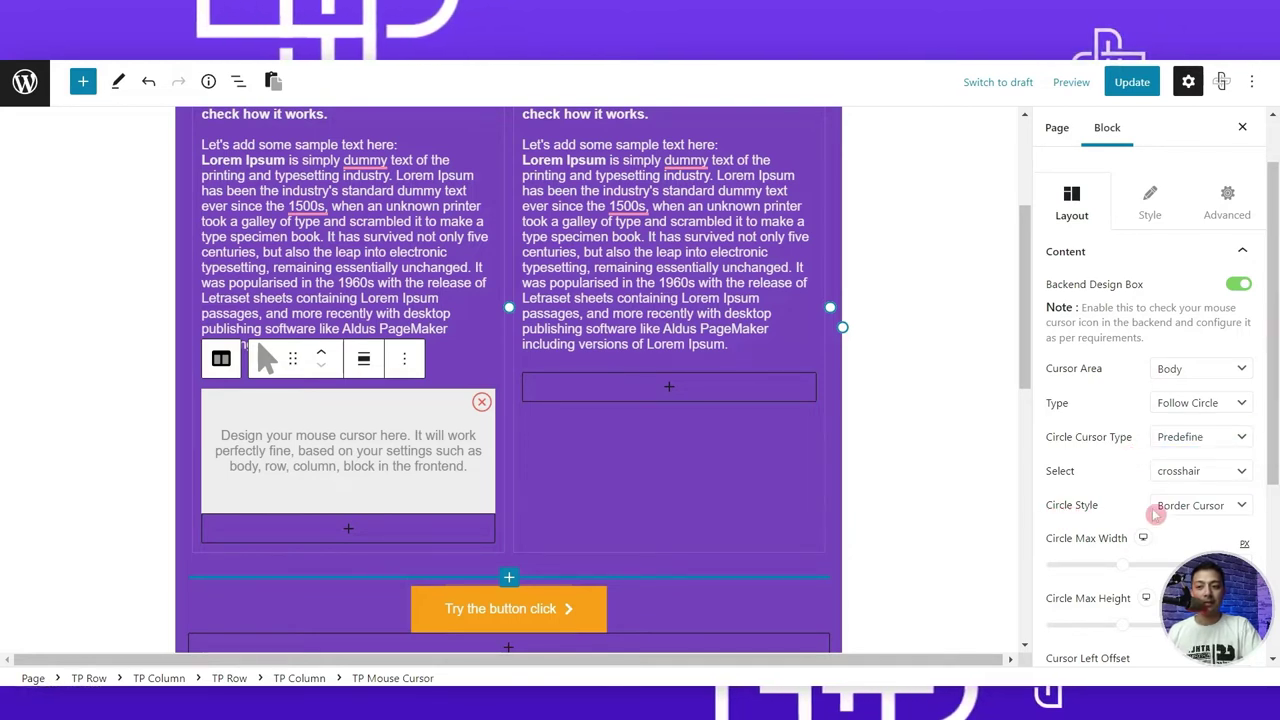
# Choose Border Cursor as the circle style and set the circle's max width and max height to 200 px.
pyautogui.click(1190, 508)
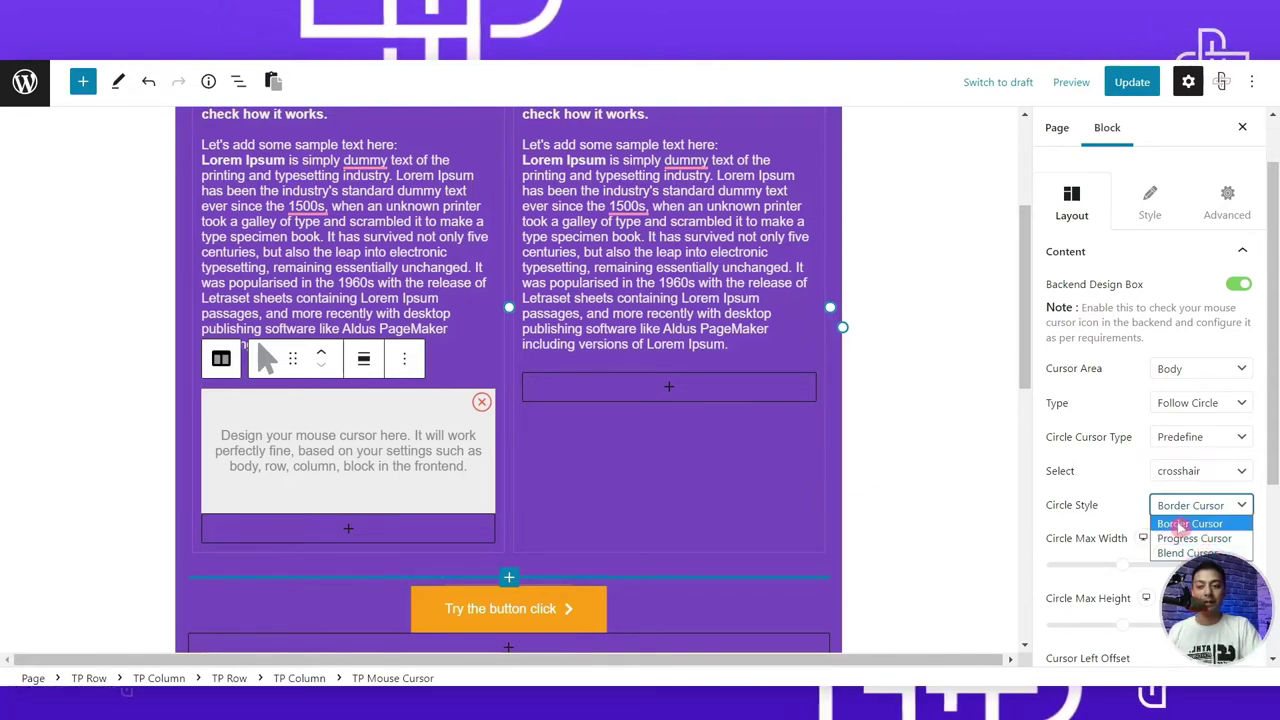
pyautogui.click(1186, 524)
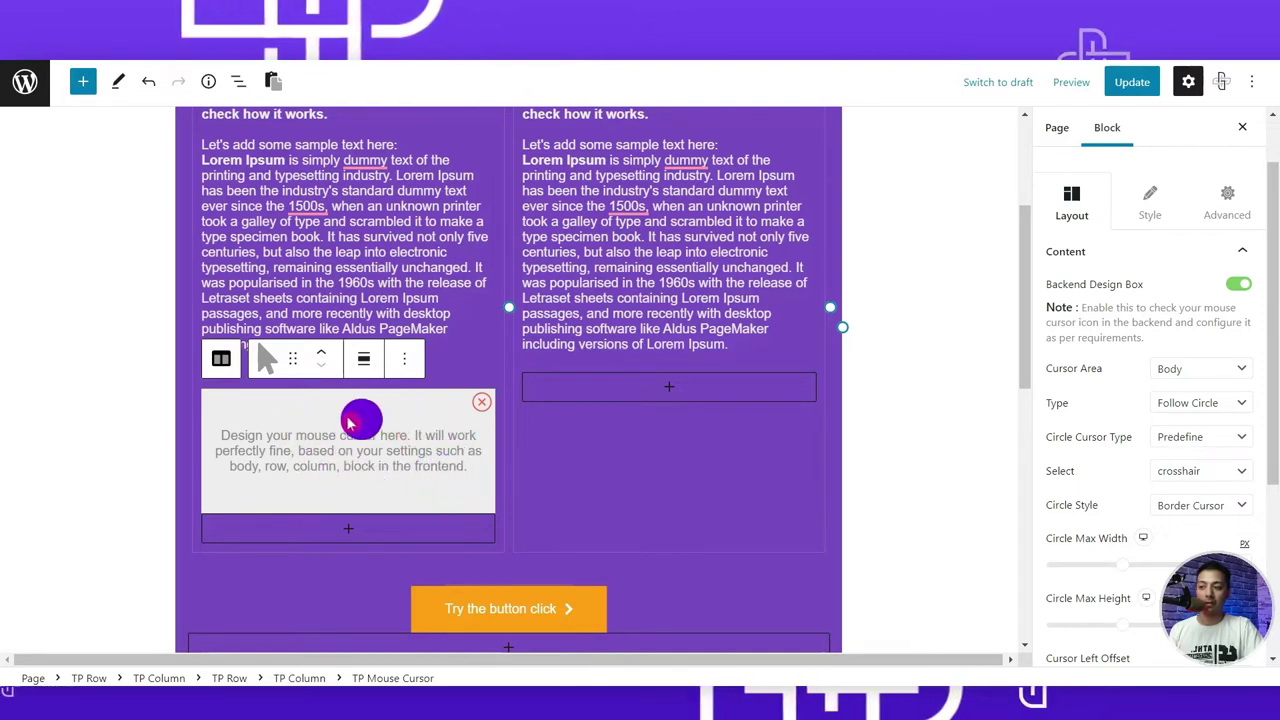
pyautogui.scroll(-1, 1134, 460)
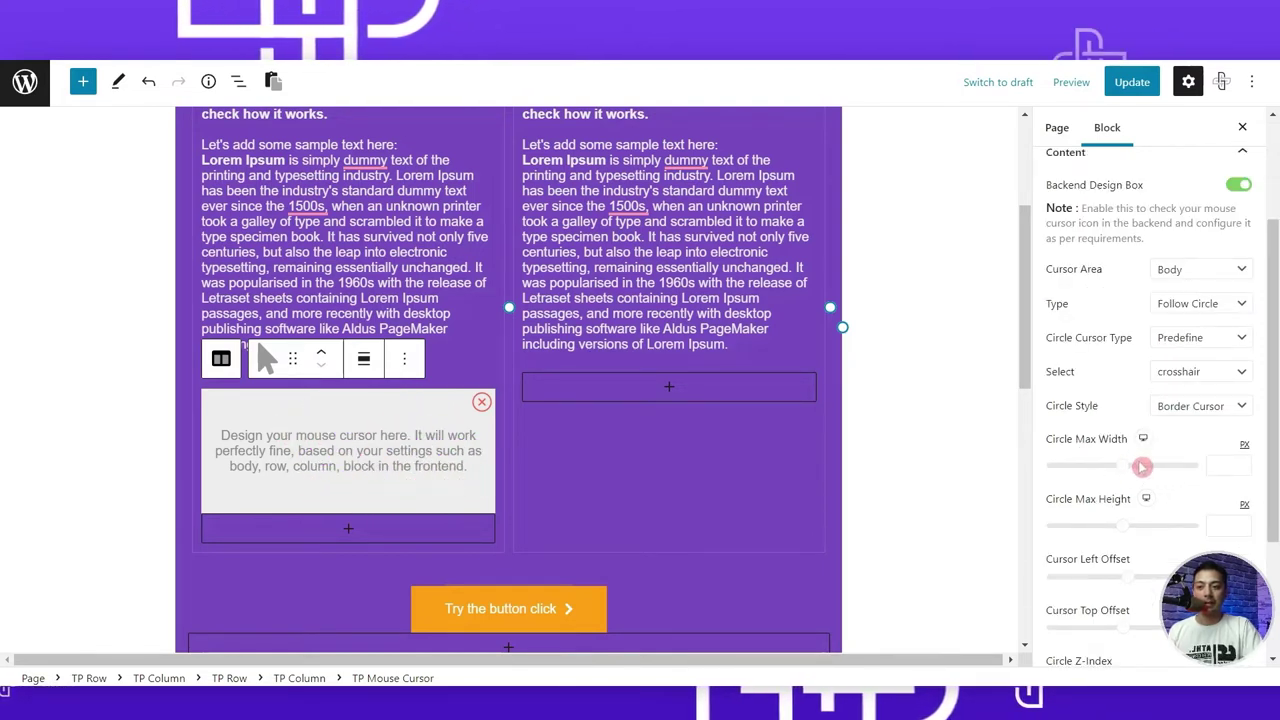
pyautogui.click(1104, 500)
pyautogui.write('200')
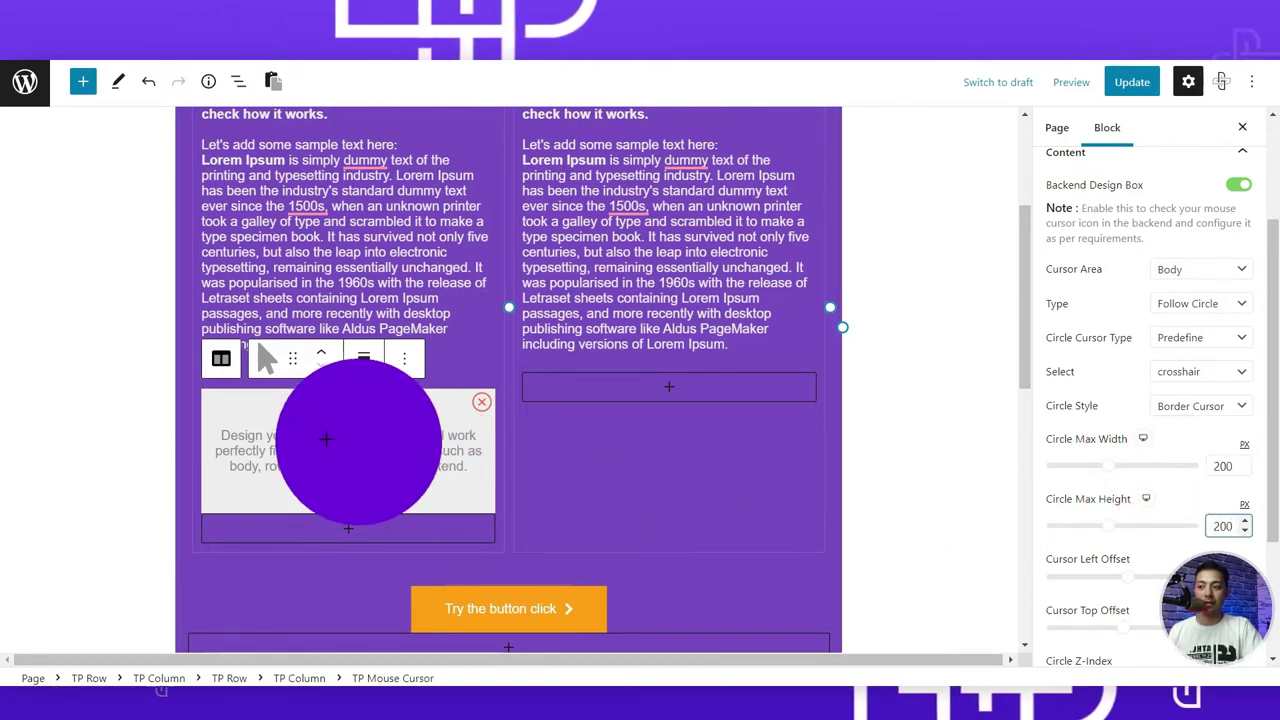
# Reduce the circle's max width and max height to 20 px.
pyautogui.press('BackSpace')
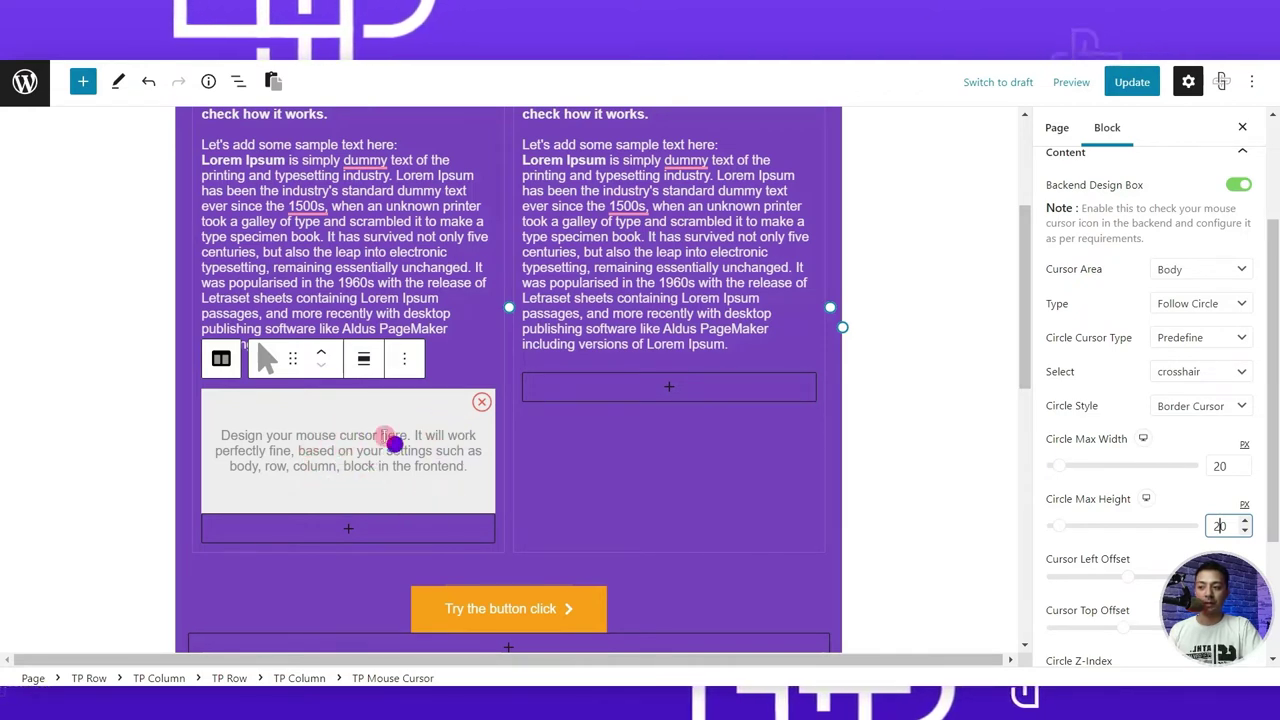
pyautogui.click(1275, 460)
pyautogui.scroll(-3, 1275, 460)
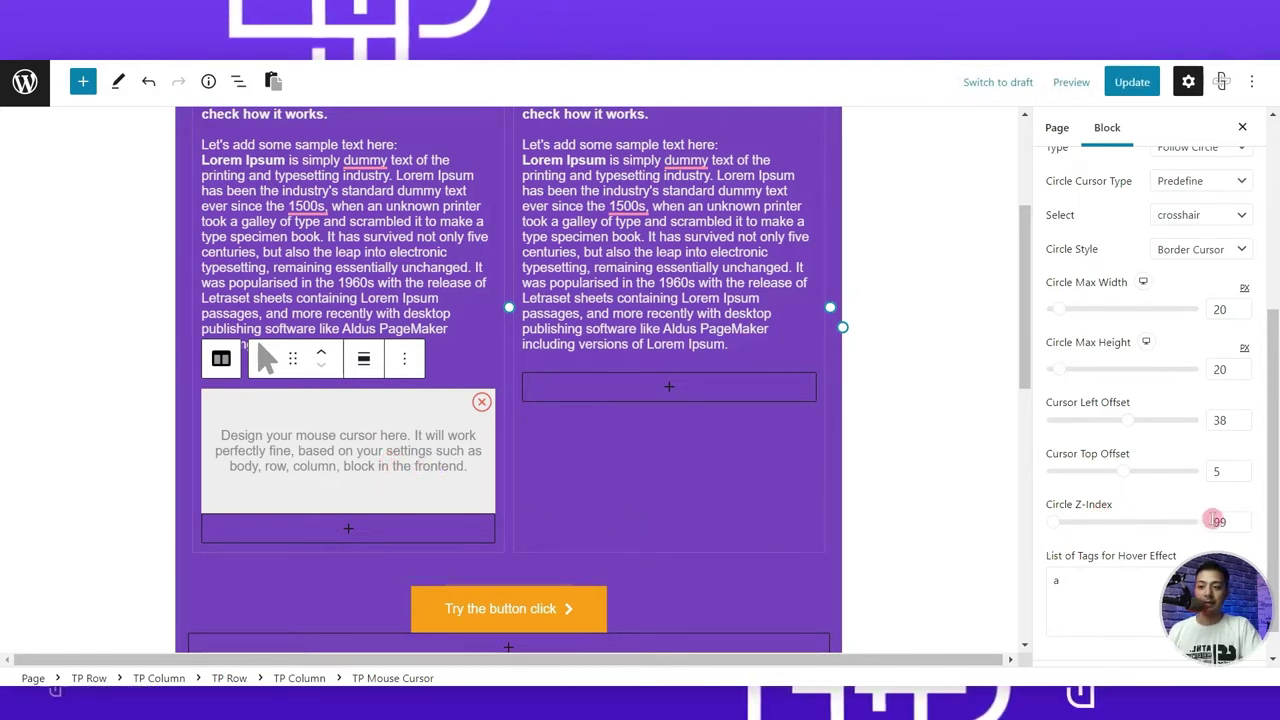
# Try a circle z-index of 0, restore it to 99, and set the circle's max width and max height to 60 px.
pyautogui.click(1053, 528)
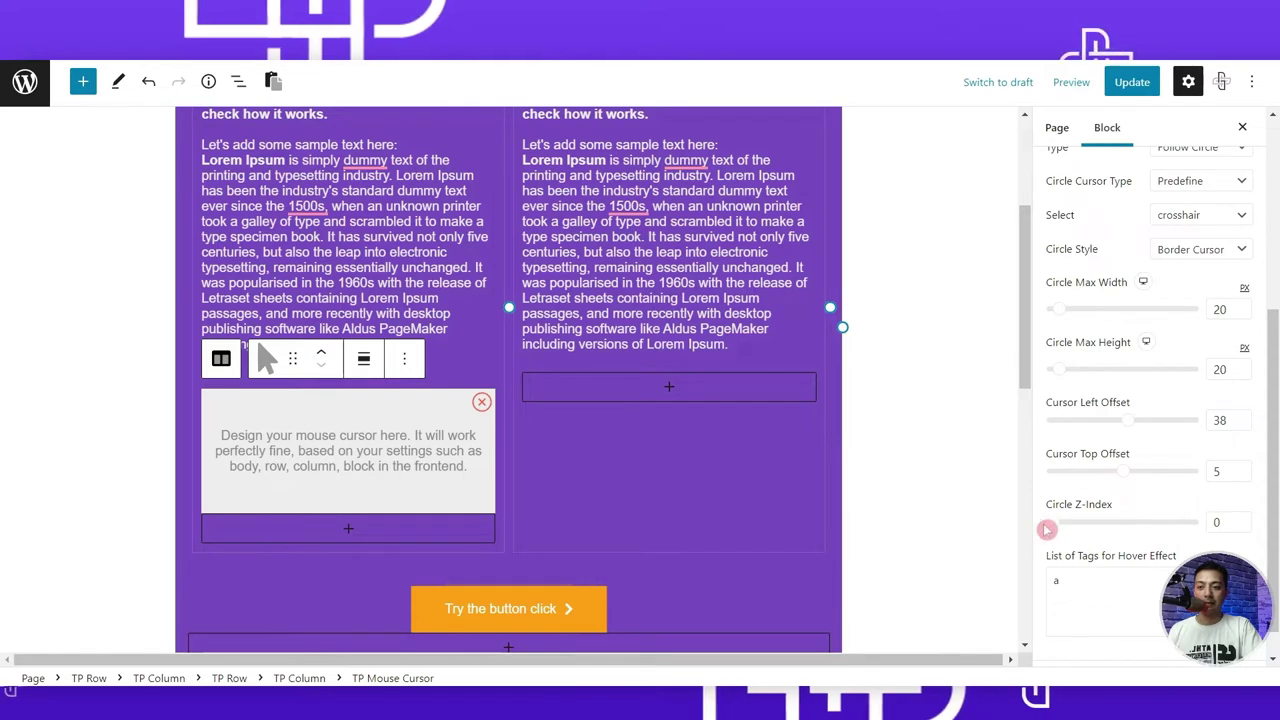
pyautogui.click(1083, 530)
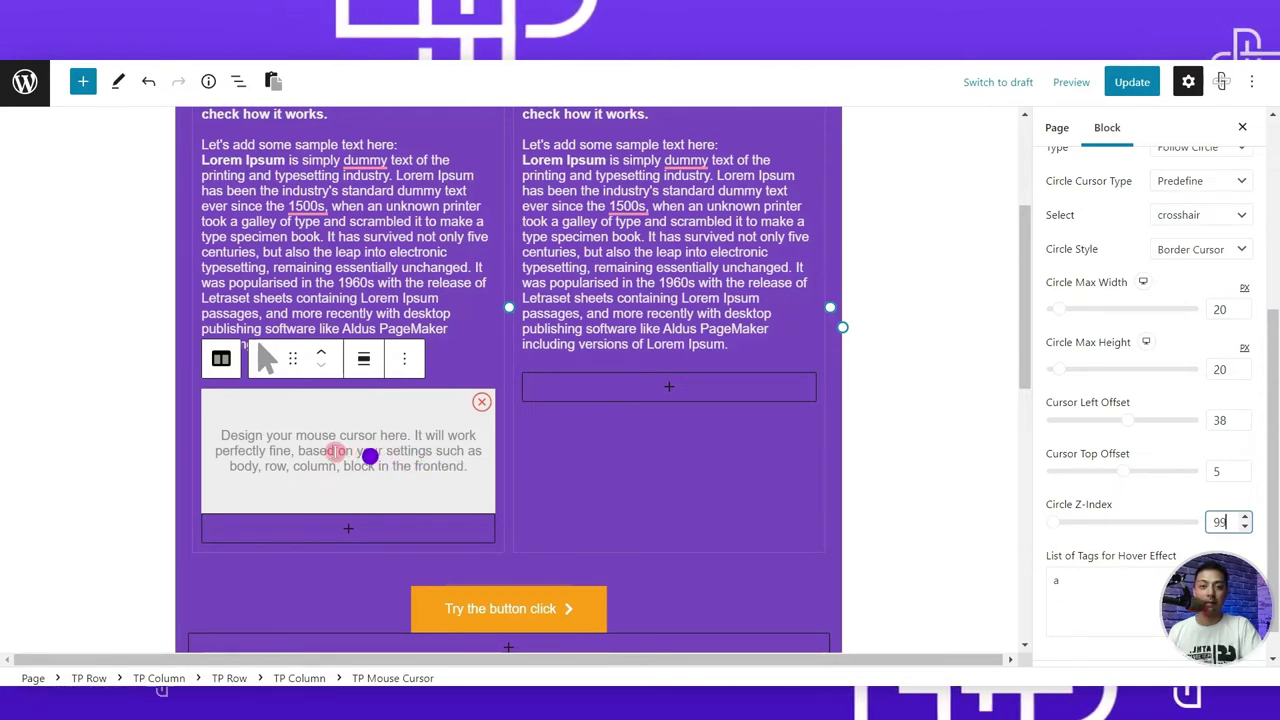
pyautogui.click(1217, 309)
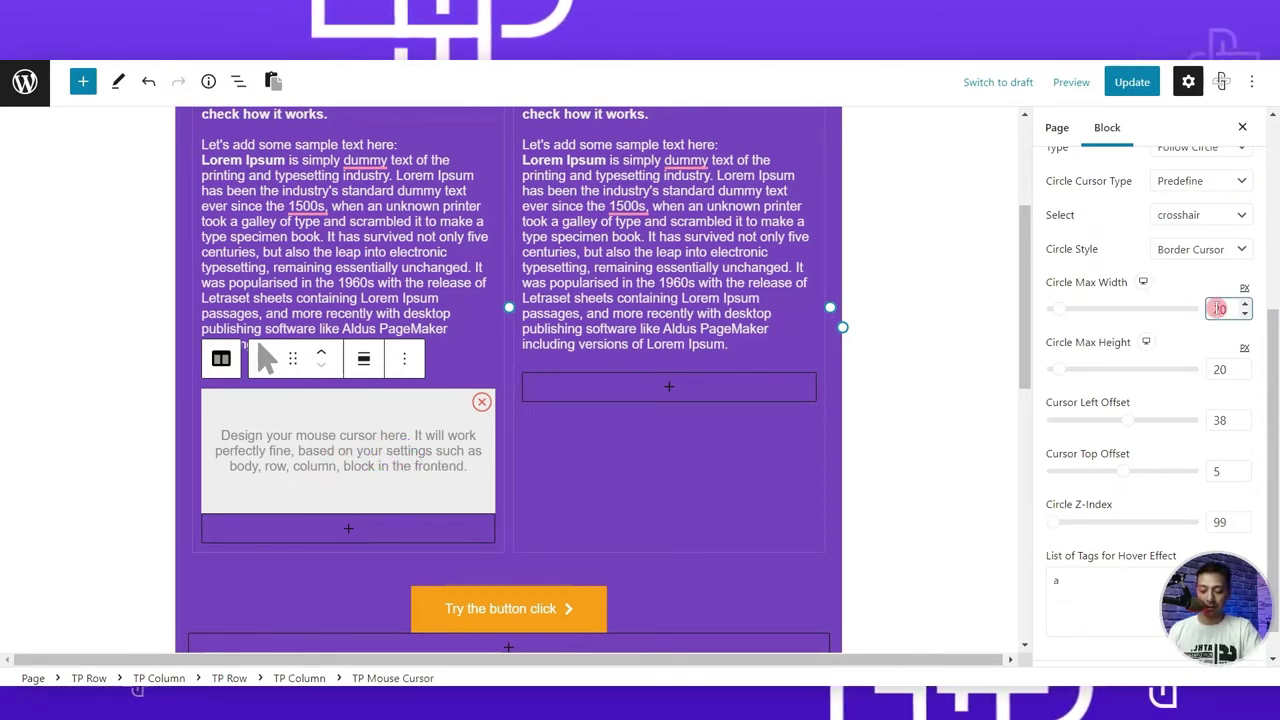
pyautogui.moveTo(1219, 369); pyautogui.dragTo(1196, 375)
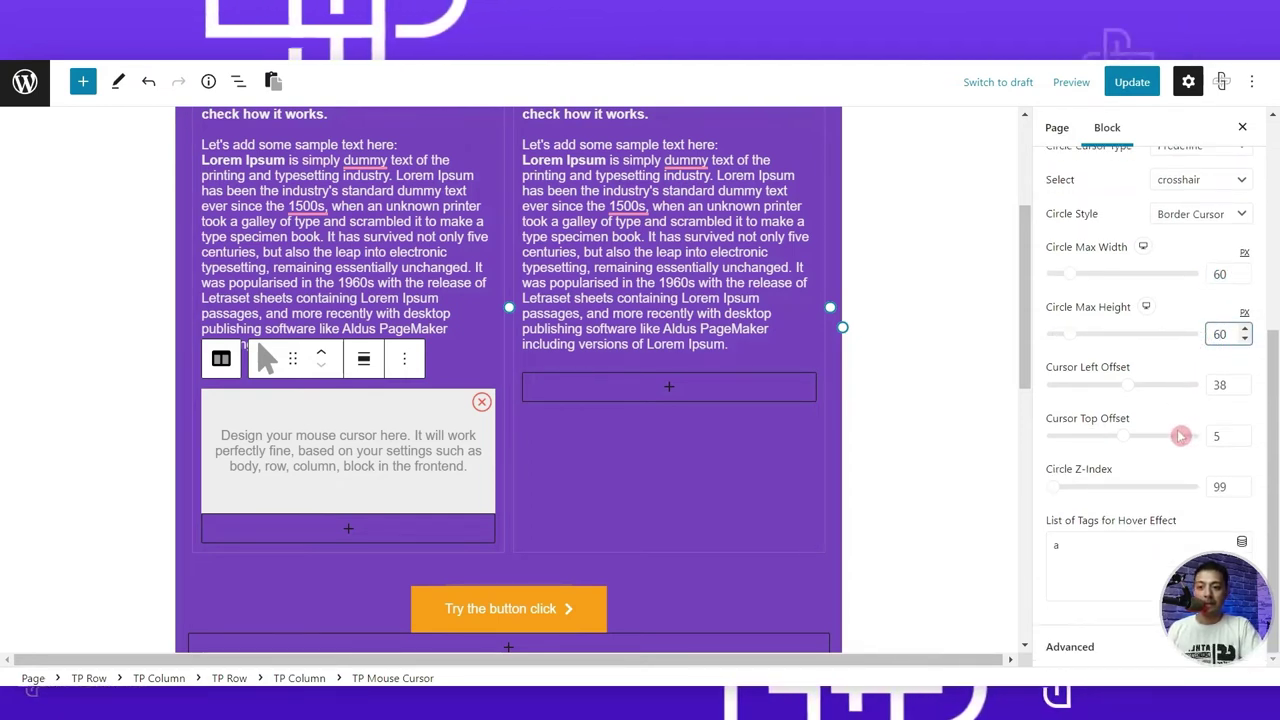
# Set the Follow Circle's normal-state background color to the yellow-orange #FFB30D in the block's style settings.
pyautogui.scroll(5, 1177, 425)
pyautogui.click(1150, 286)
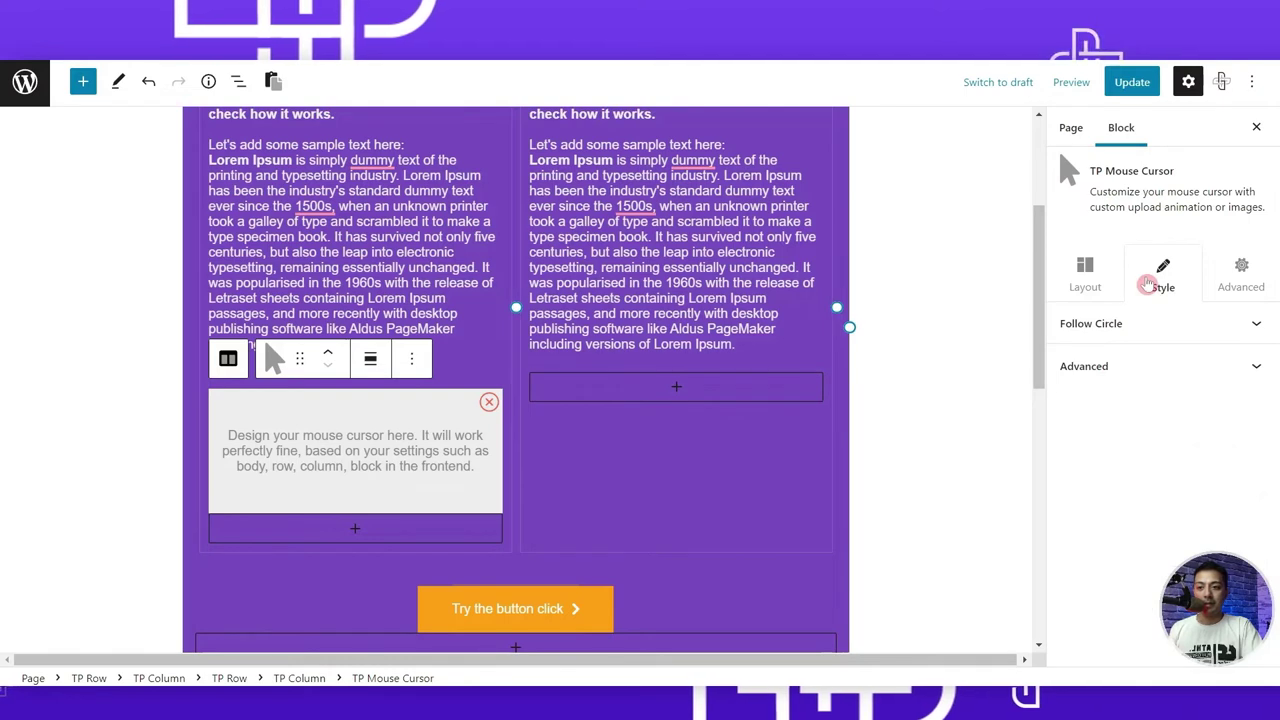
pyautogui.click(1177, 323)
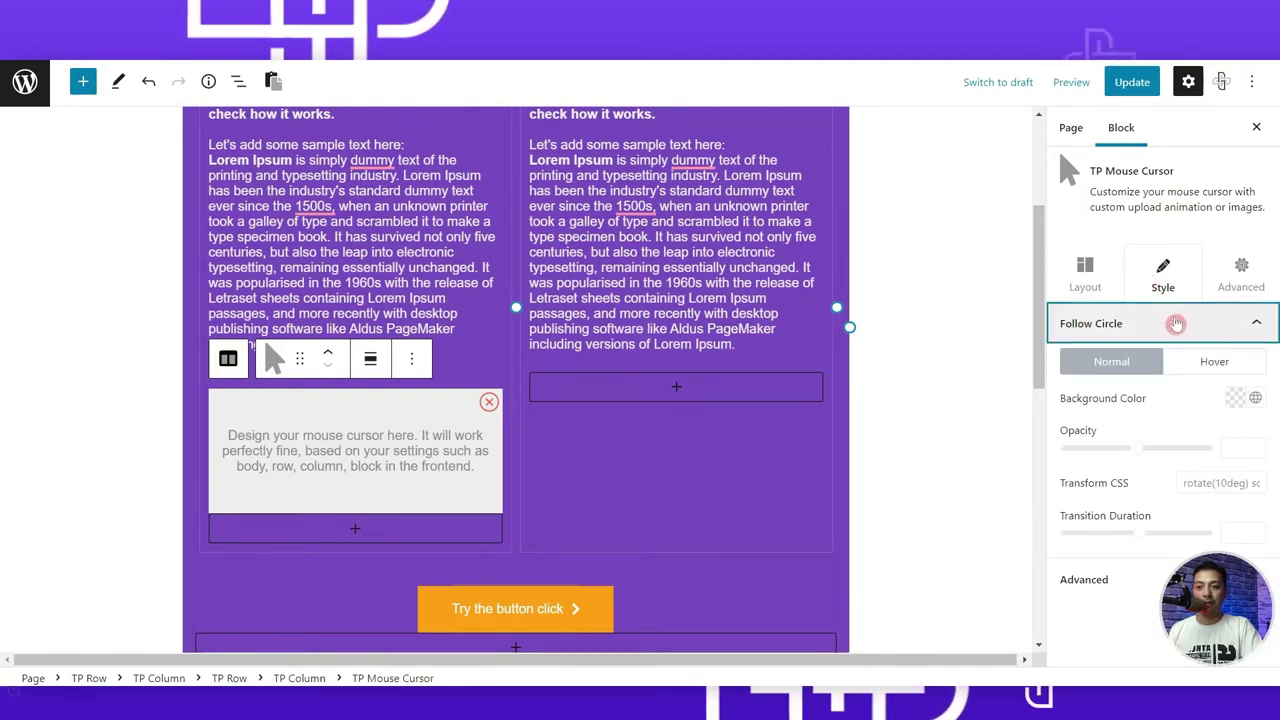
pyautogui.click(1234, 399)
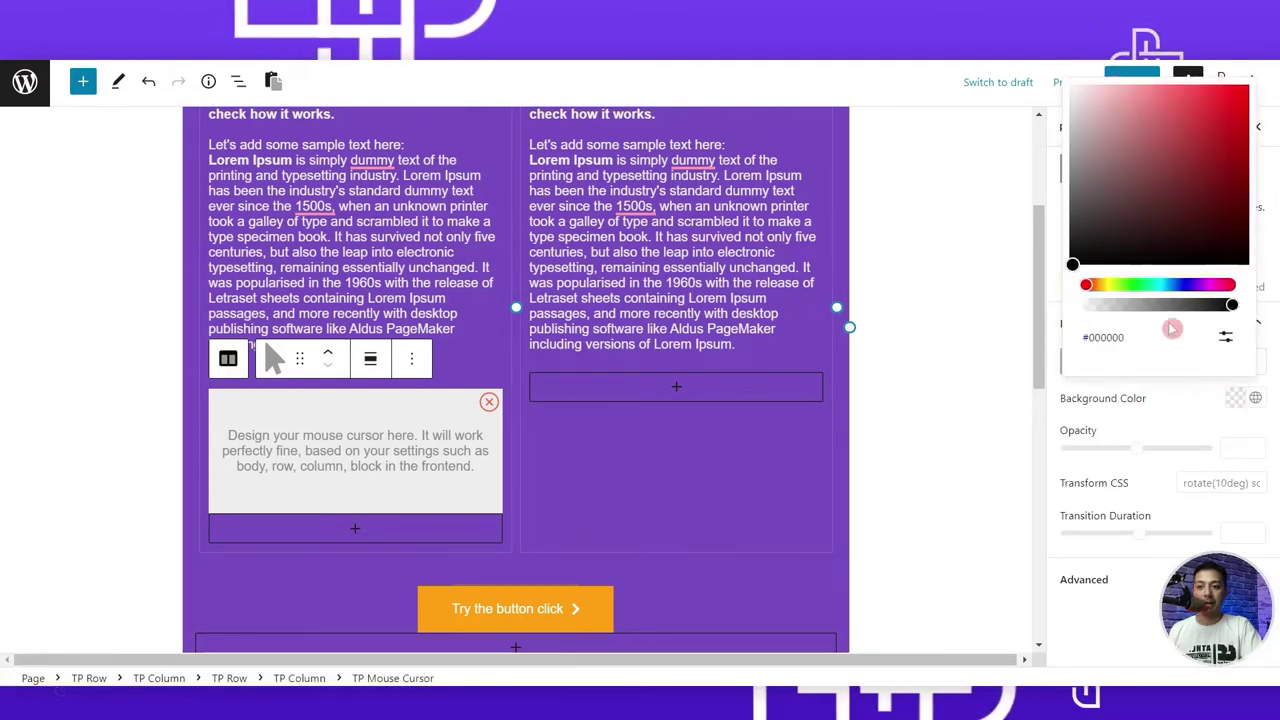
pyautogui.click(1102, 287)
pyautogui.click(1228, 84)
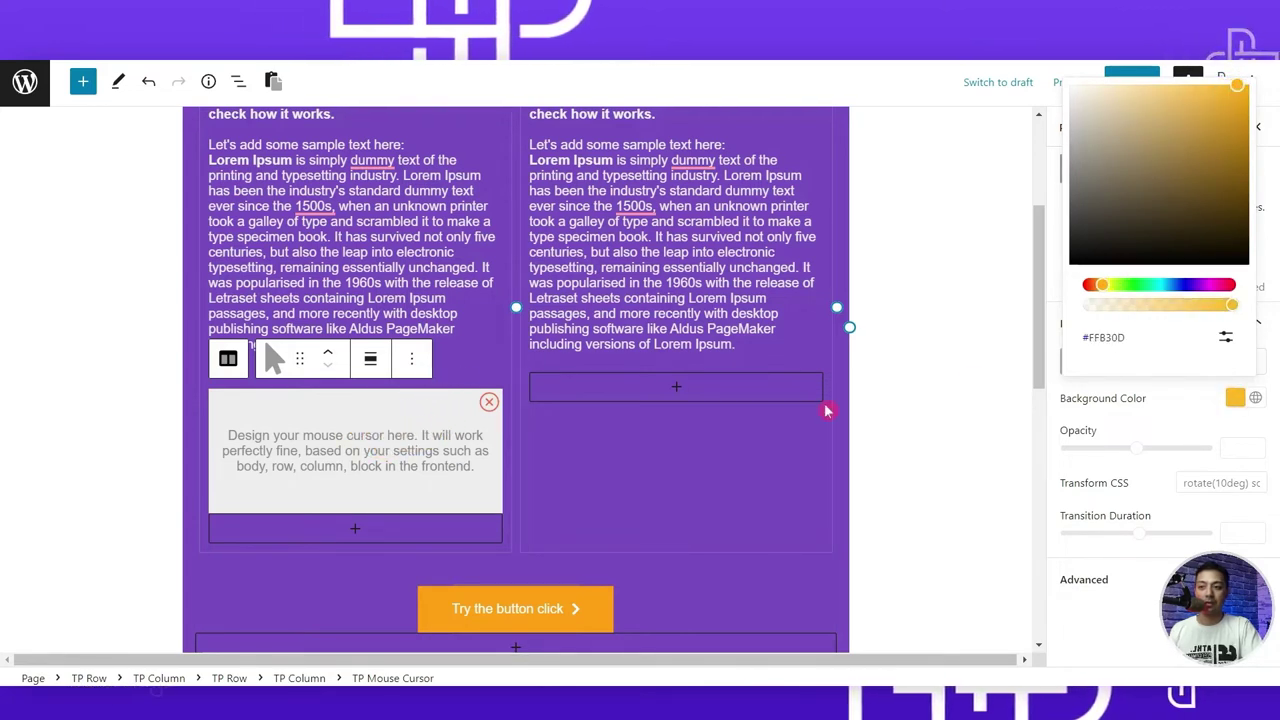
pyautogui.click(1085, 401)
# Set the Follow Circle's hover-state background color to bright red.
pyautogui.click(1211, 366)
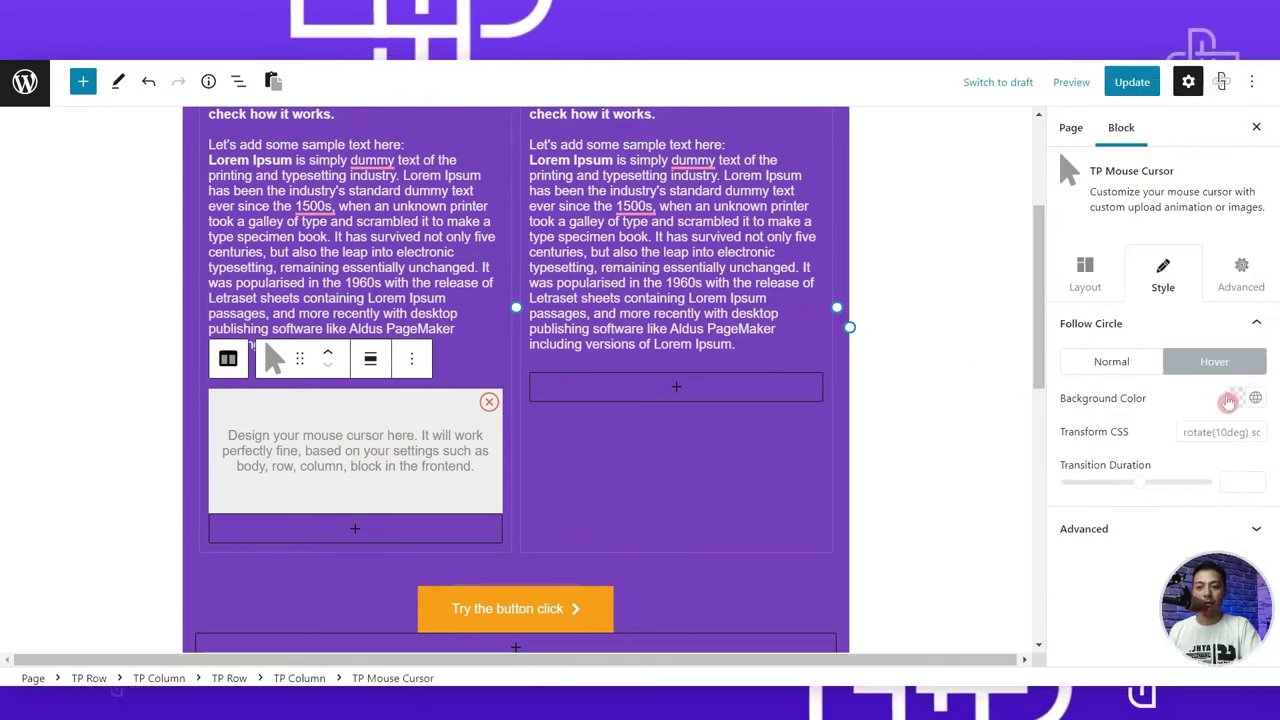
pyautogui.click(1234, 399)
pyautogui.click(1181, 96)
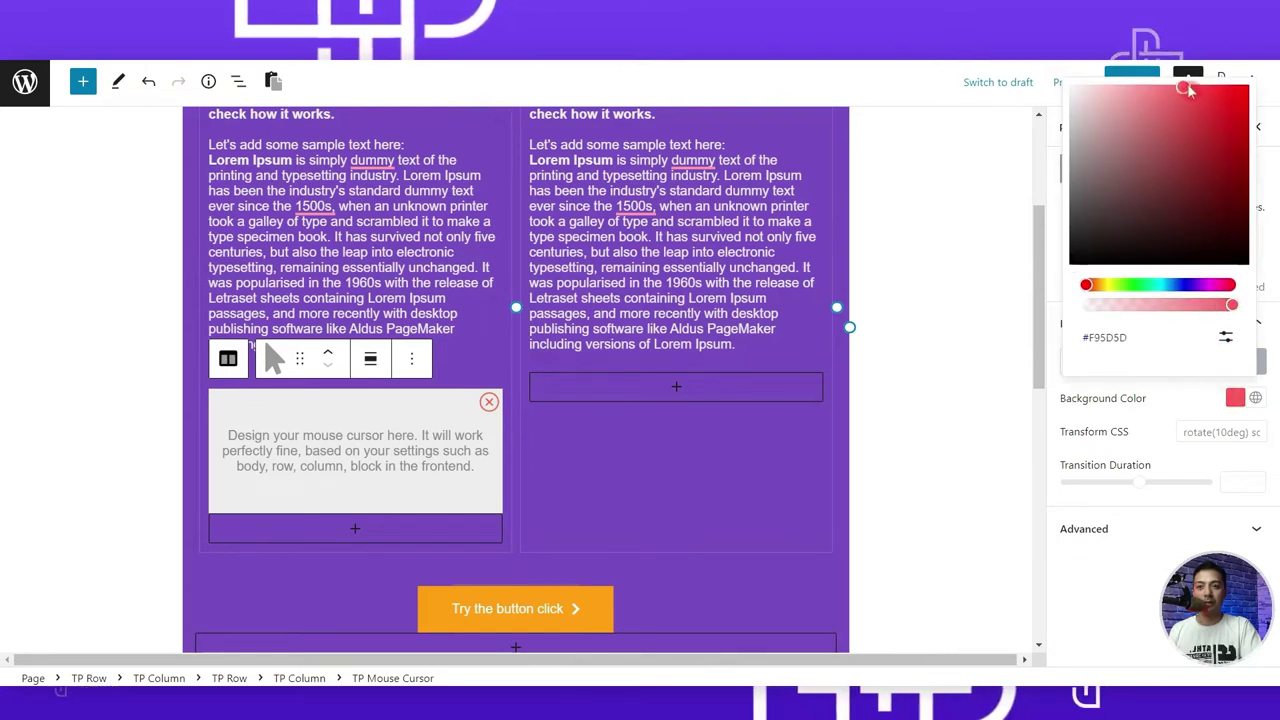
pyautogui.moveTo(1188, 90); pyautogui.dragTo(1229, 86)
pyautogui.click(1223, 420)
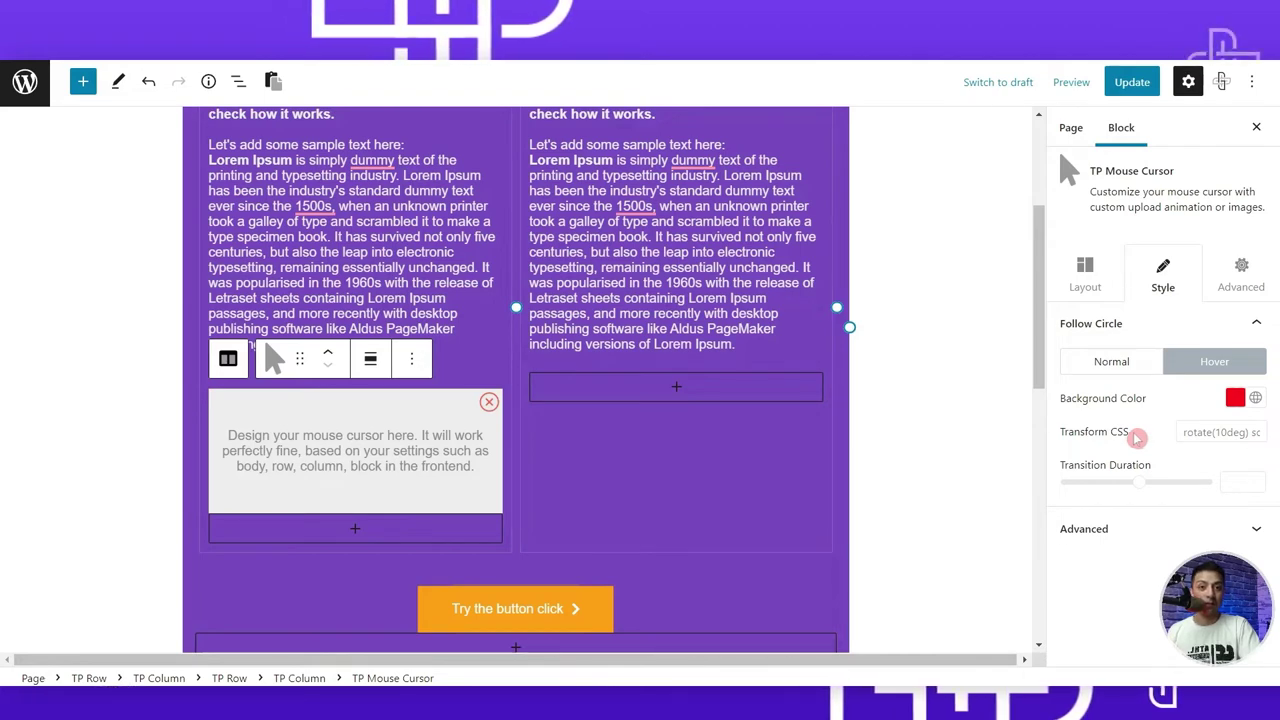
# Search the web for "Transform CSS", view the W3Schools CSS transform property examples, and return to the page editor.
pyautogui.moveTo(1134, 434); pyautogui.dragTo(1058, 444)
pyautogui.rightClick(1085, 432)
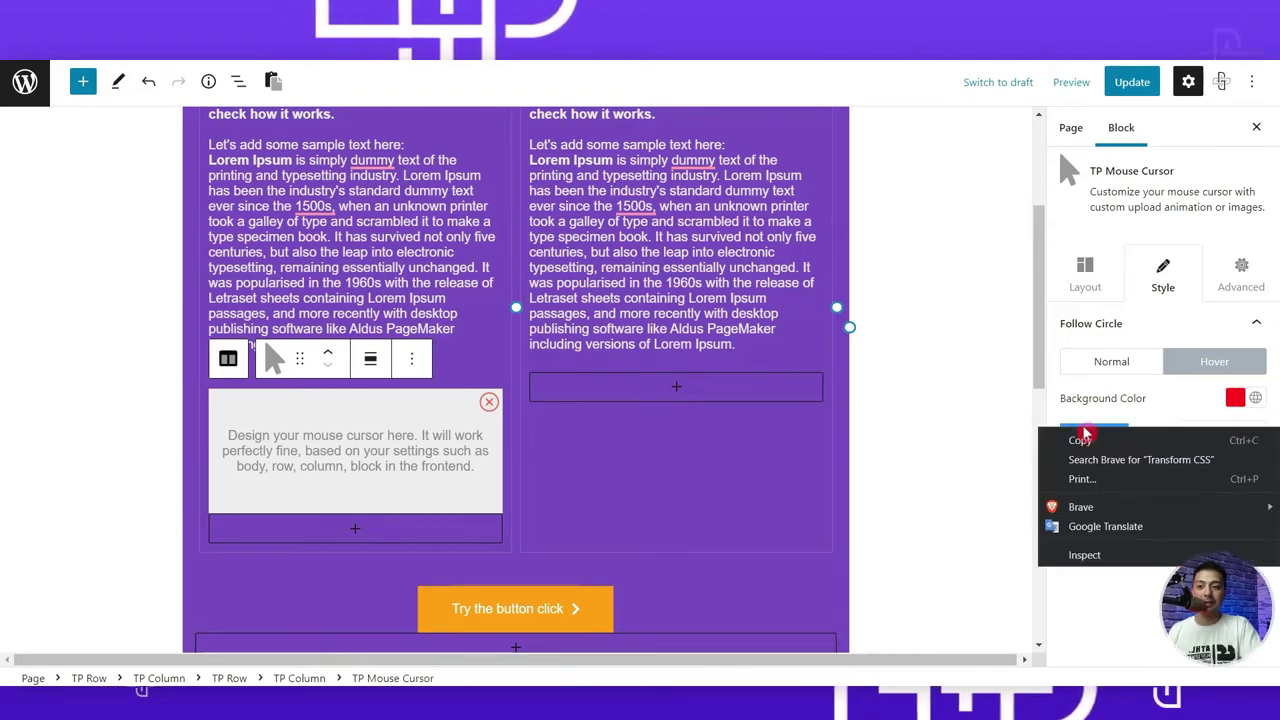
pyautogui.click(1108, 459)
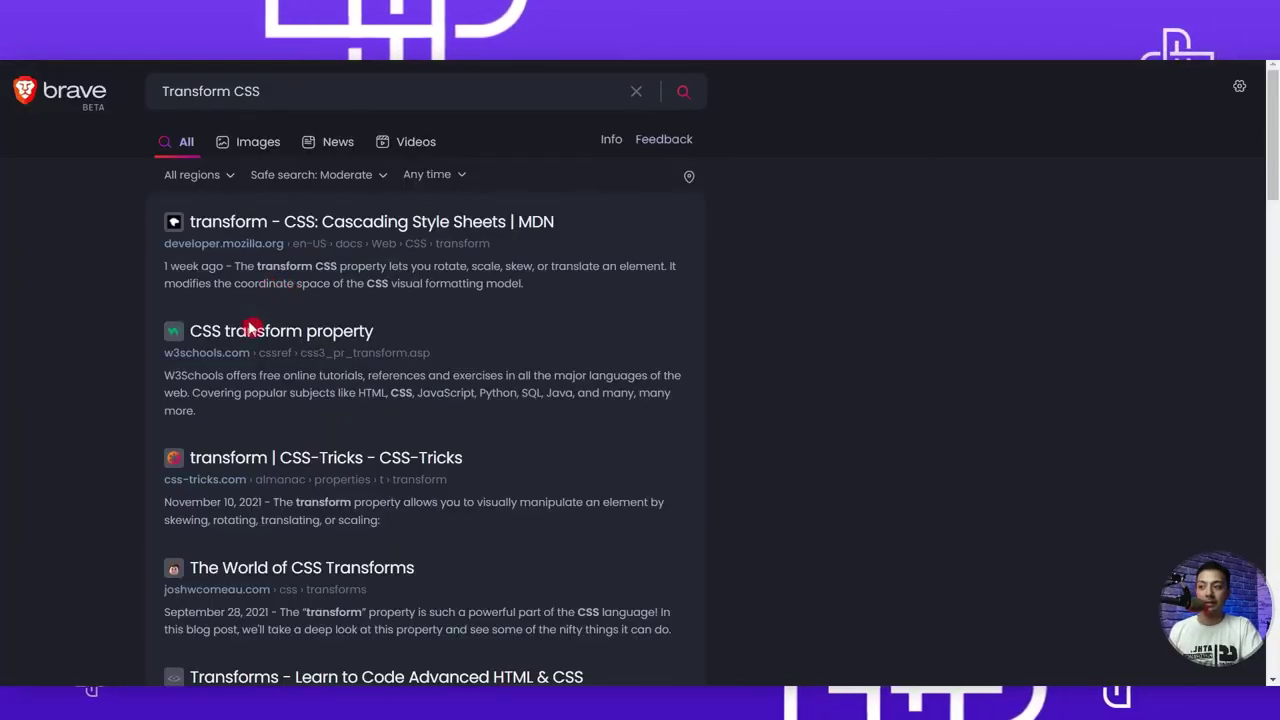
pyautogui.click(250, 330)
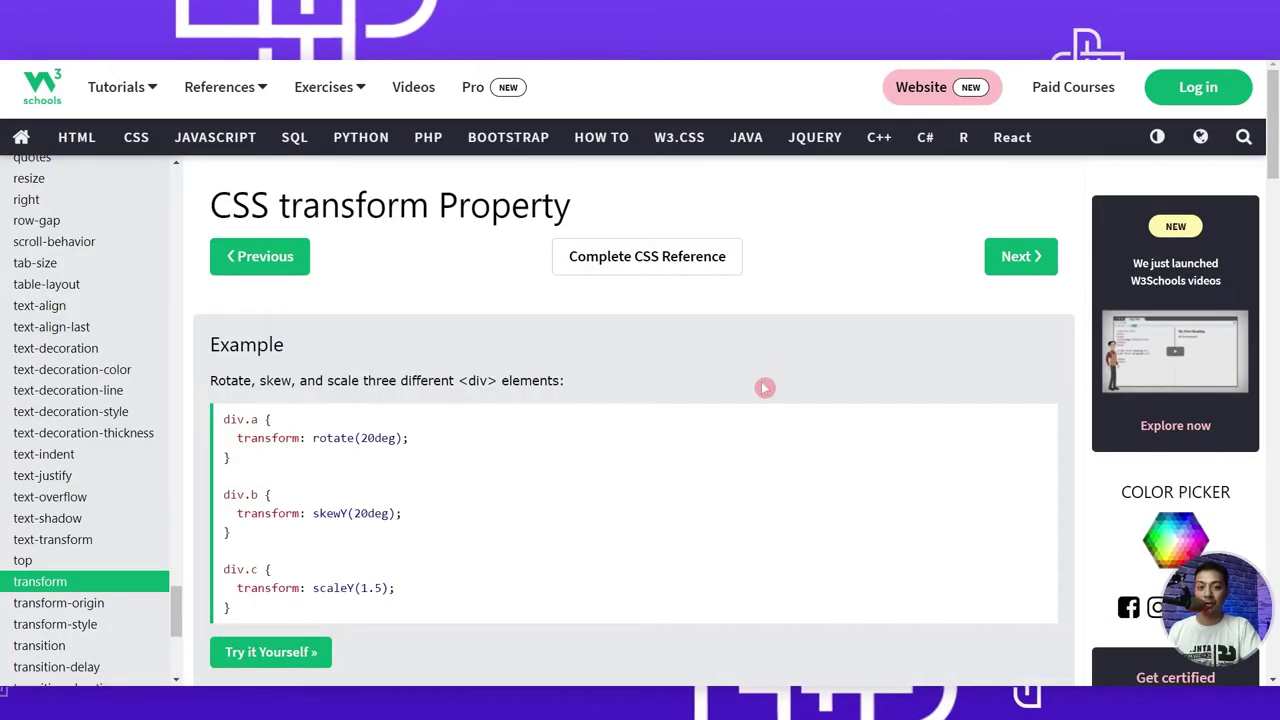
pyautogui.hotkey('ctrl', 'w')
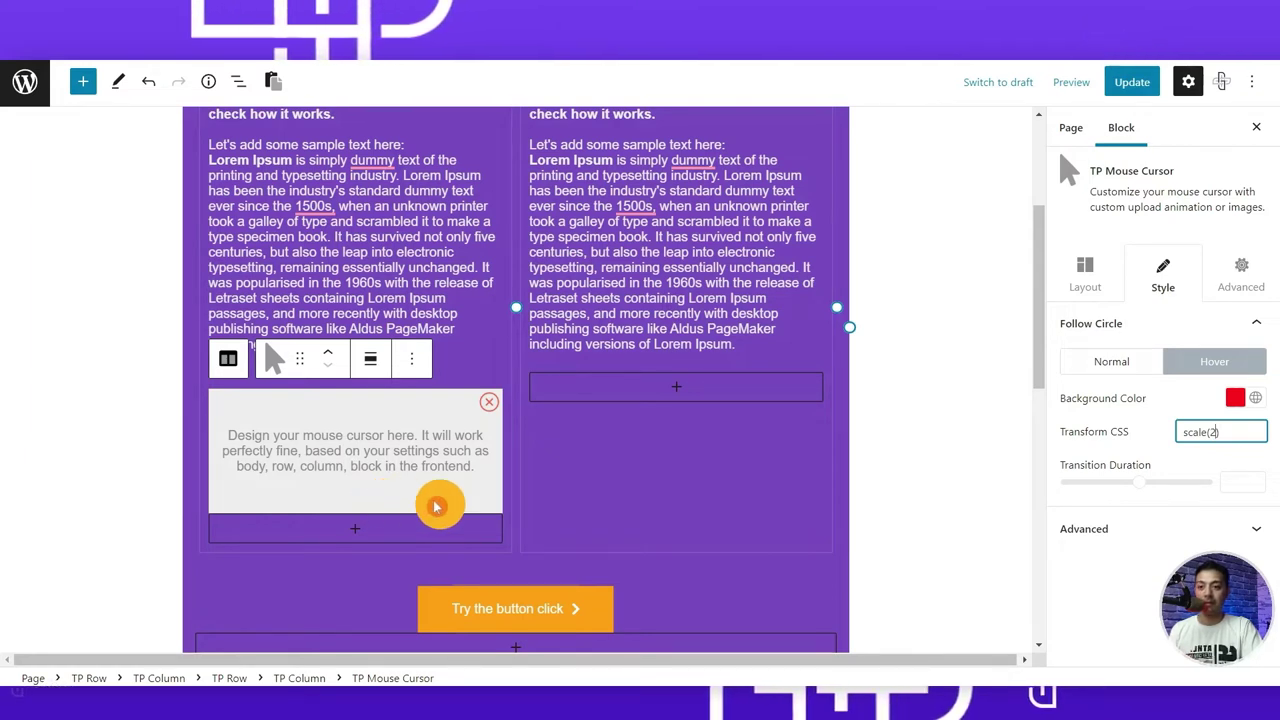
# Set the hover Transform CSS to scale(2), adjust the transition duration, and update the page to preview the circle cursor live.
pyautogui.moveTo(1137, 490); pyautogui.dragTo(1089, 488)
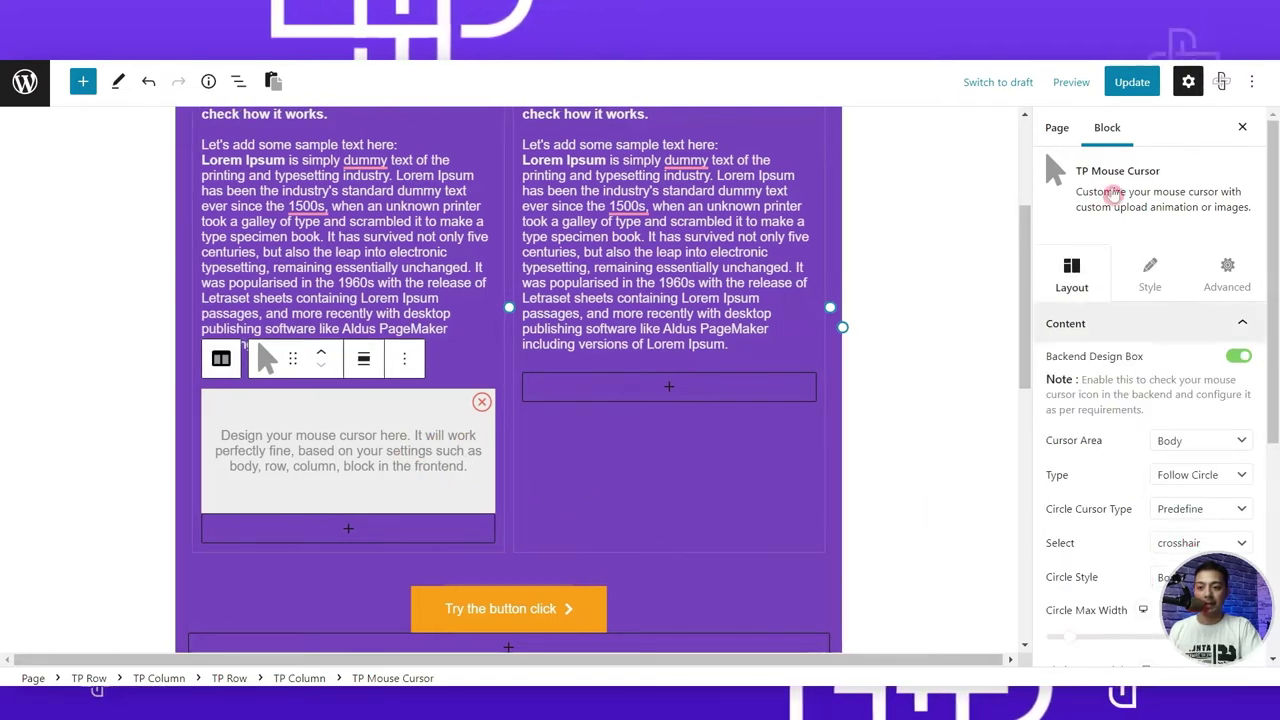
pyautogui.click(1118, 82)
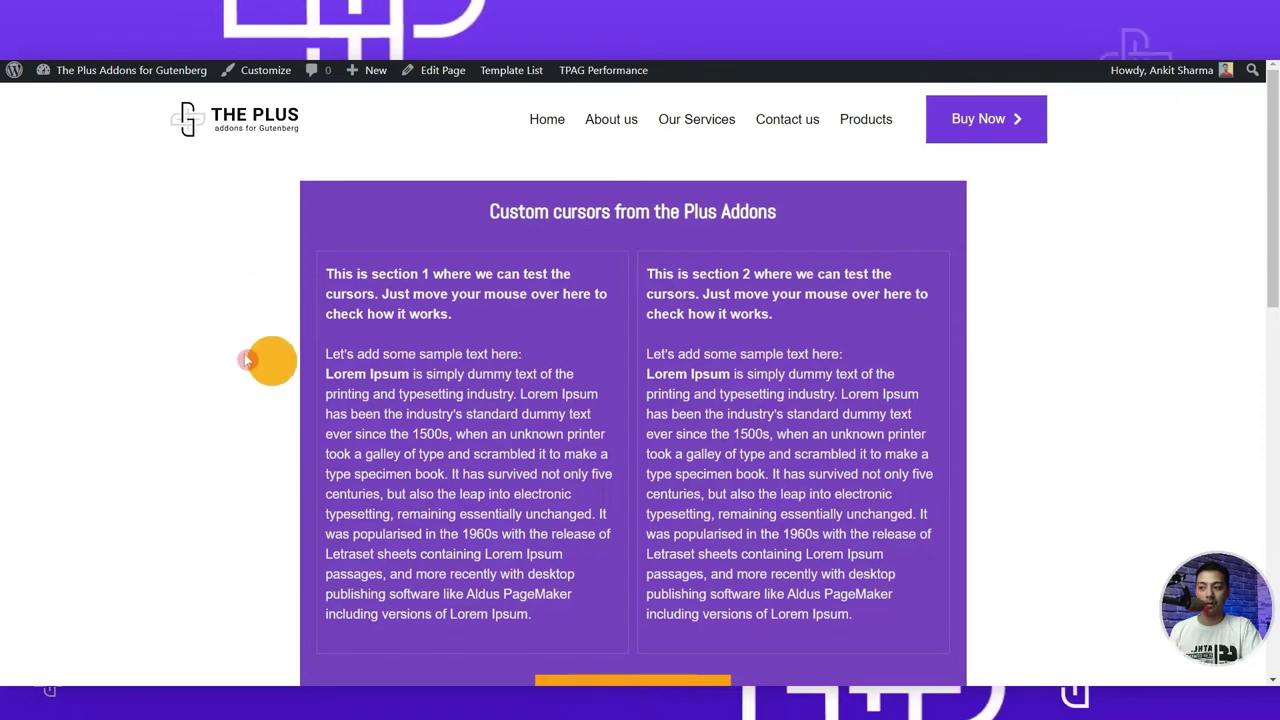
pyautogui.scroll(-3, 1048, 370)
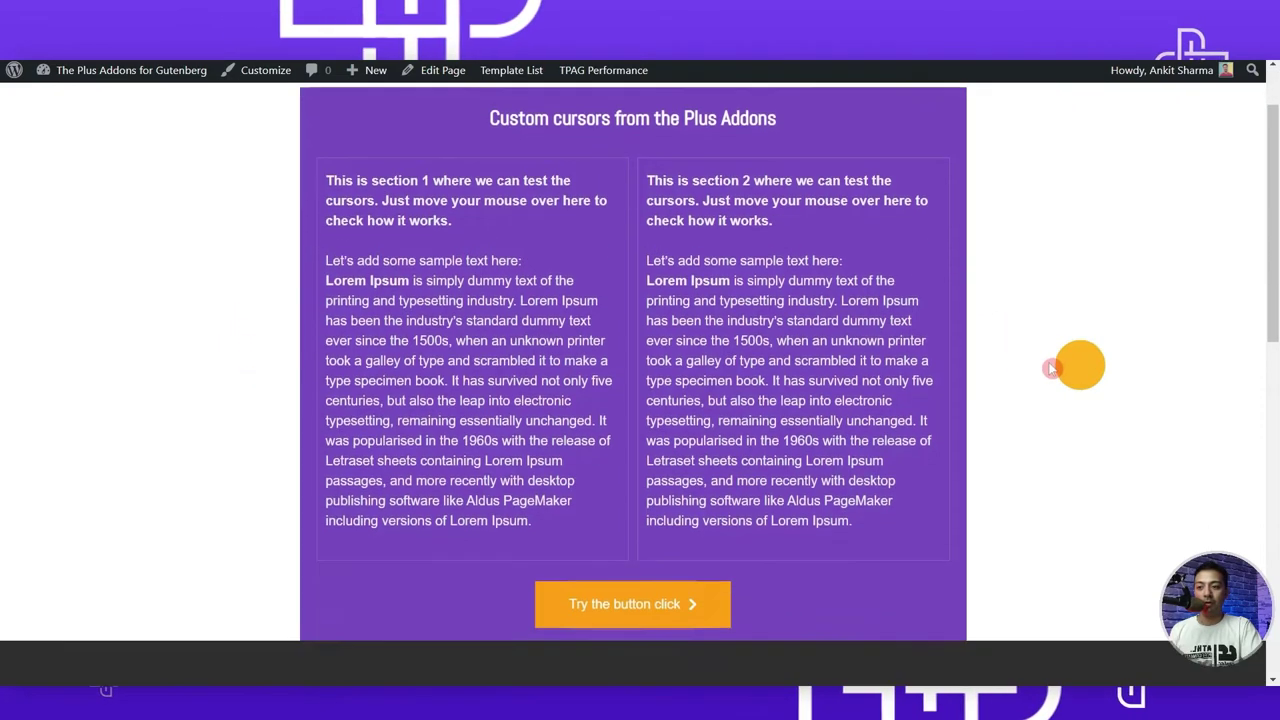
pyautogui.scroll(3, 1048, 370)
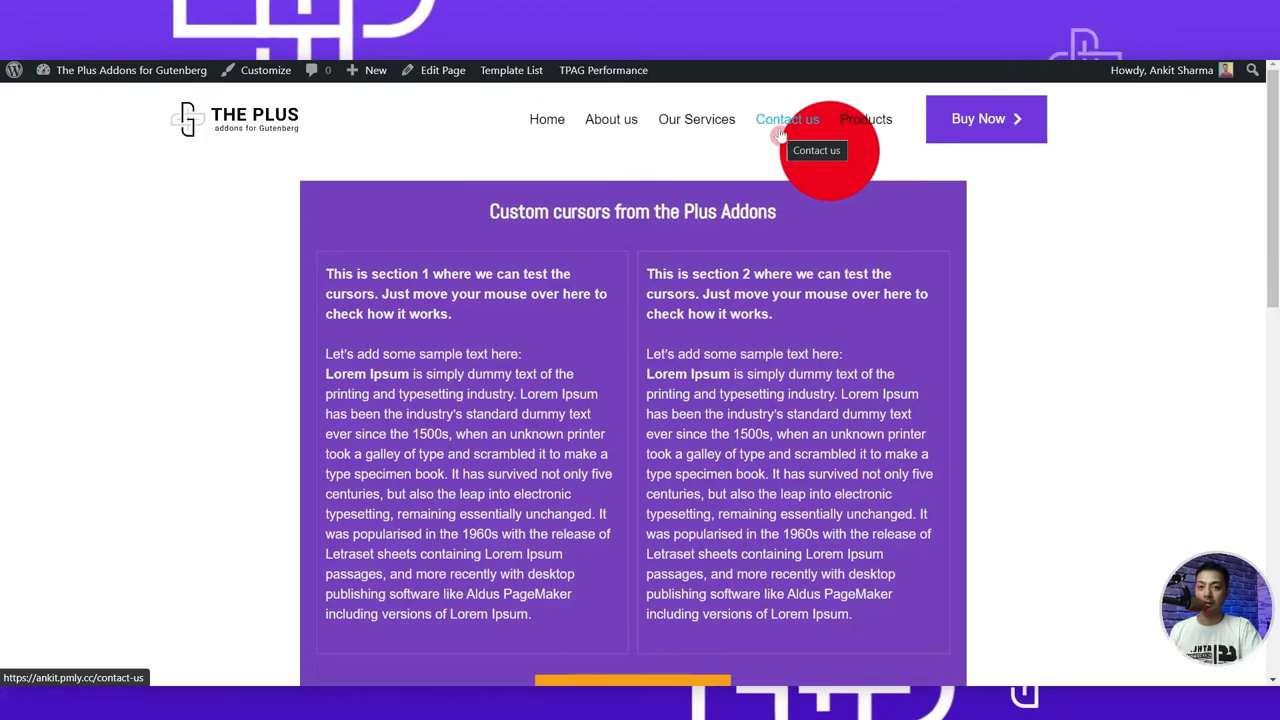
# Set the circle z-index to 0 and update the page.
pyautogui.scroll(-5, 928, 251)
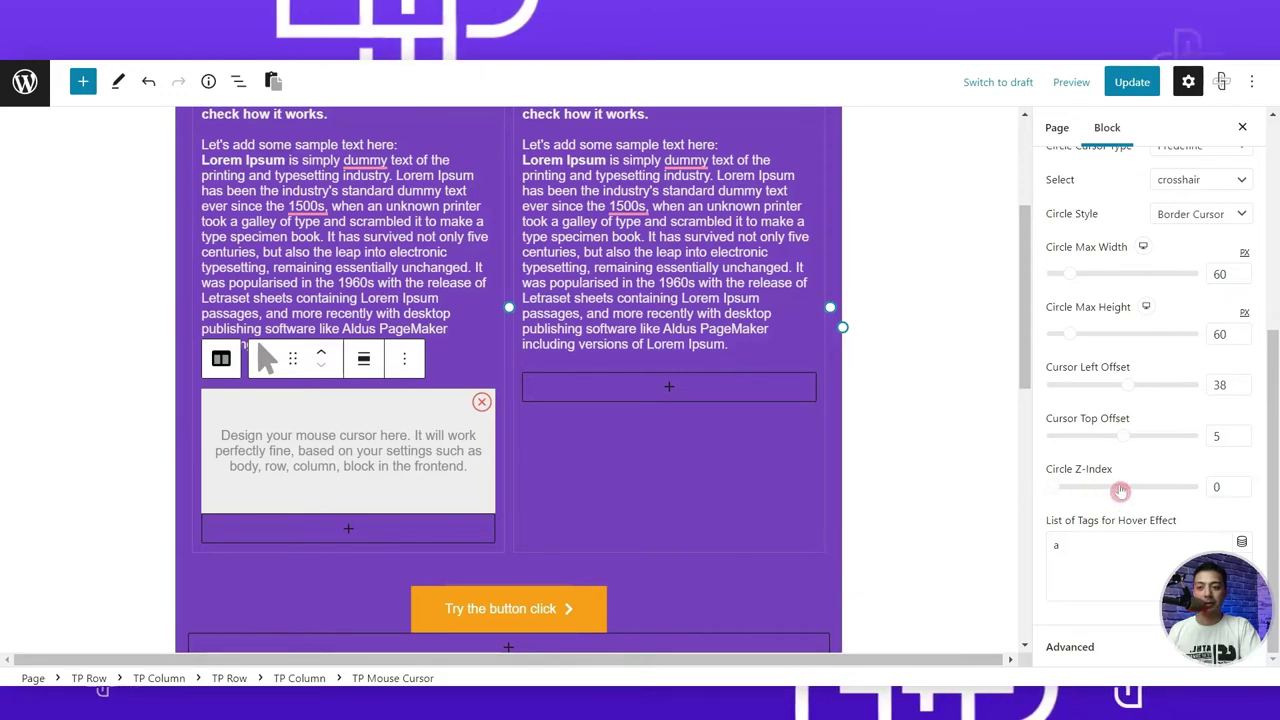
pyautogui.click(1125, 85)
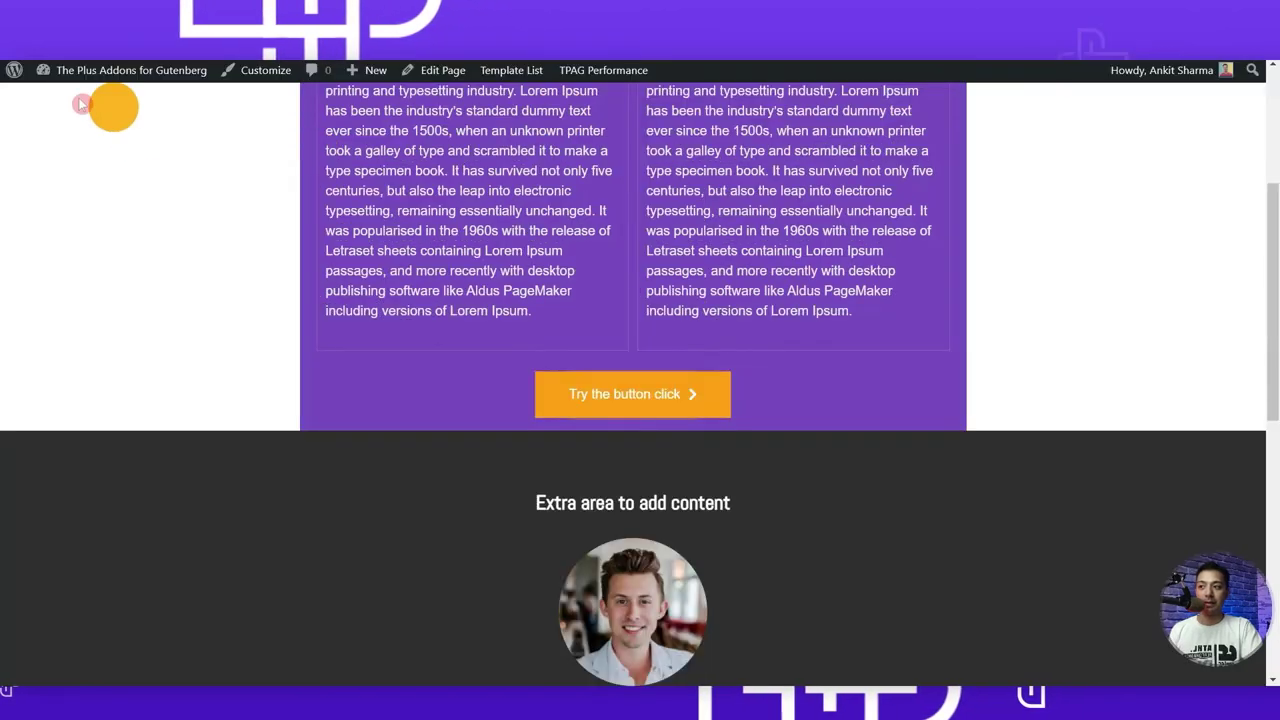
# Test the circle cursor on the live page over the navigation links, the text sections and the "Try the button click" button.
pyautogui.scroll(3, 1078, 497)
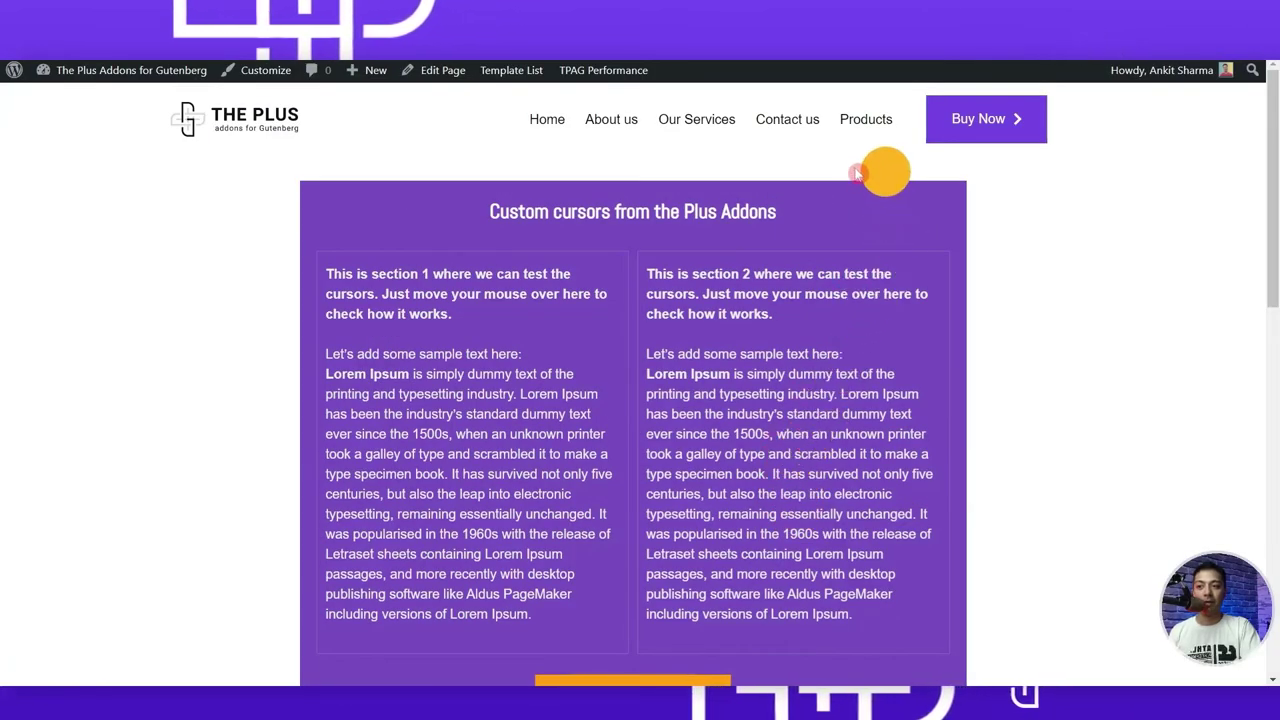
pyautogui.moveTo(849, 126)
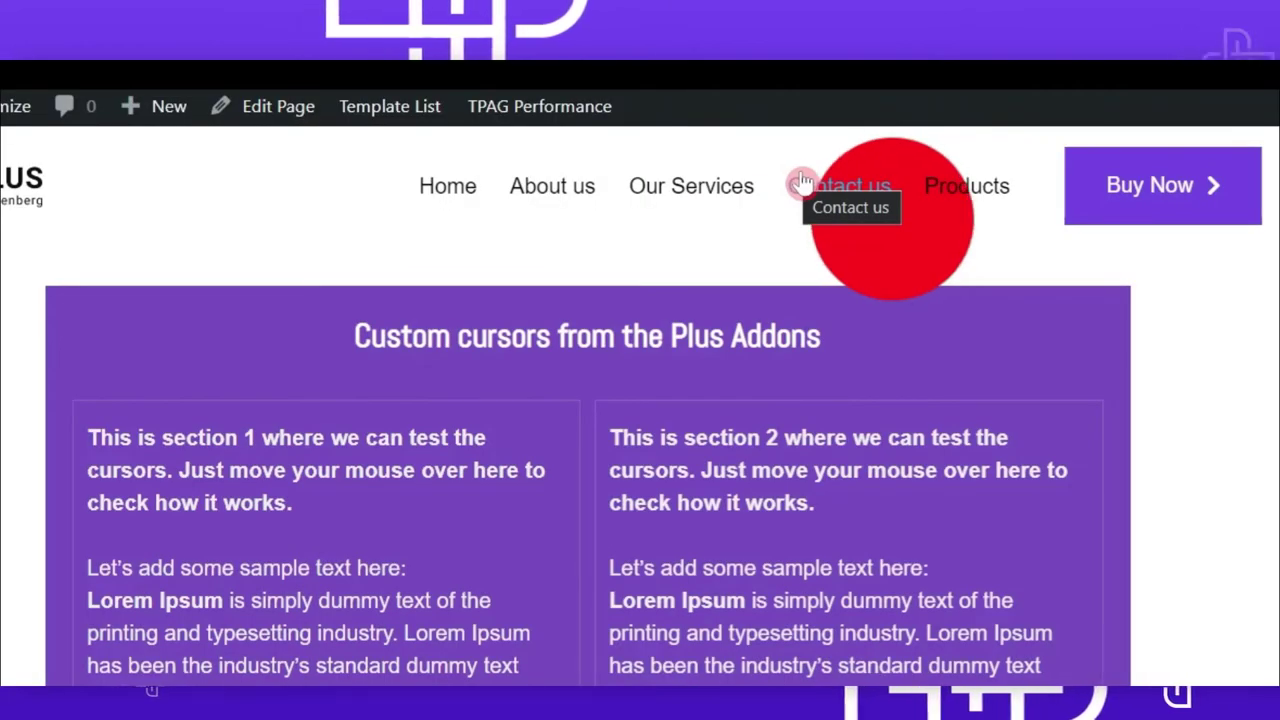
pyautogui.scroll(-3, 843, 243)
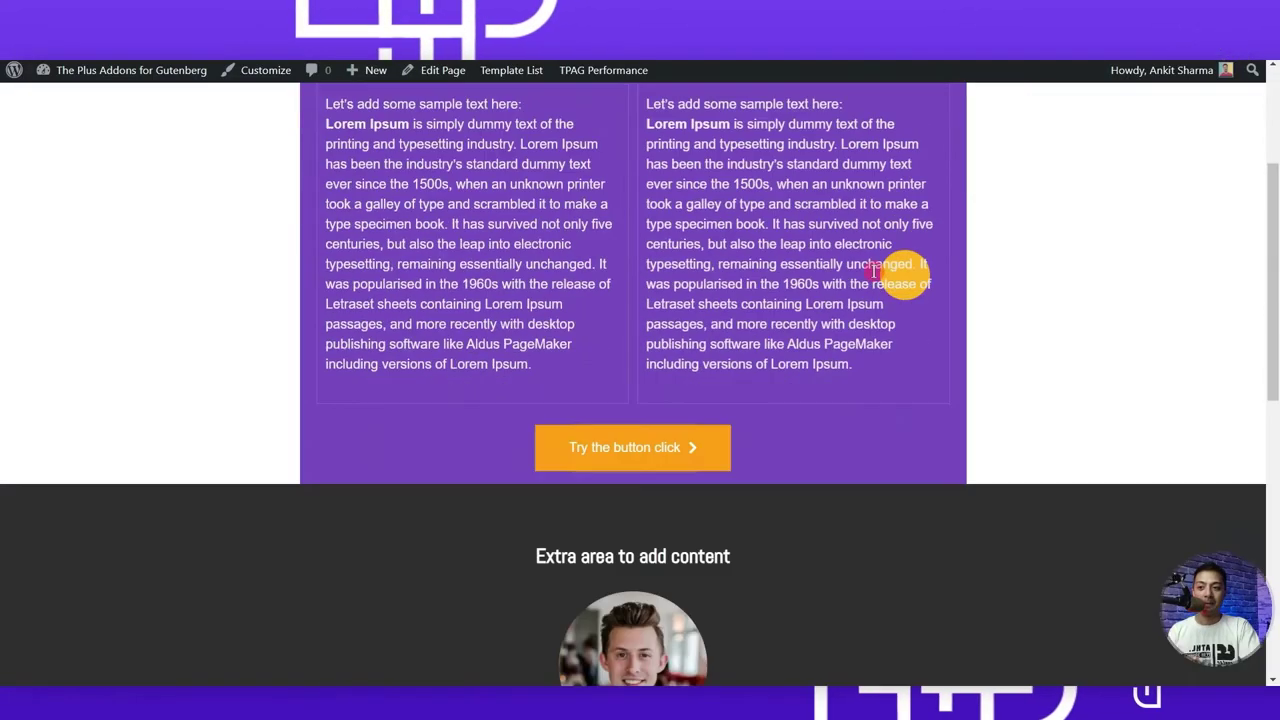
pyautogui.scroll(-1, 875, 270)
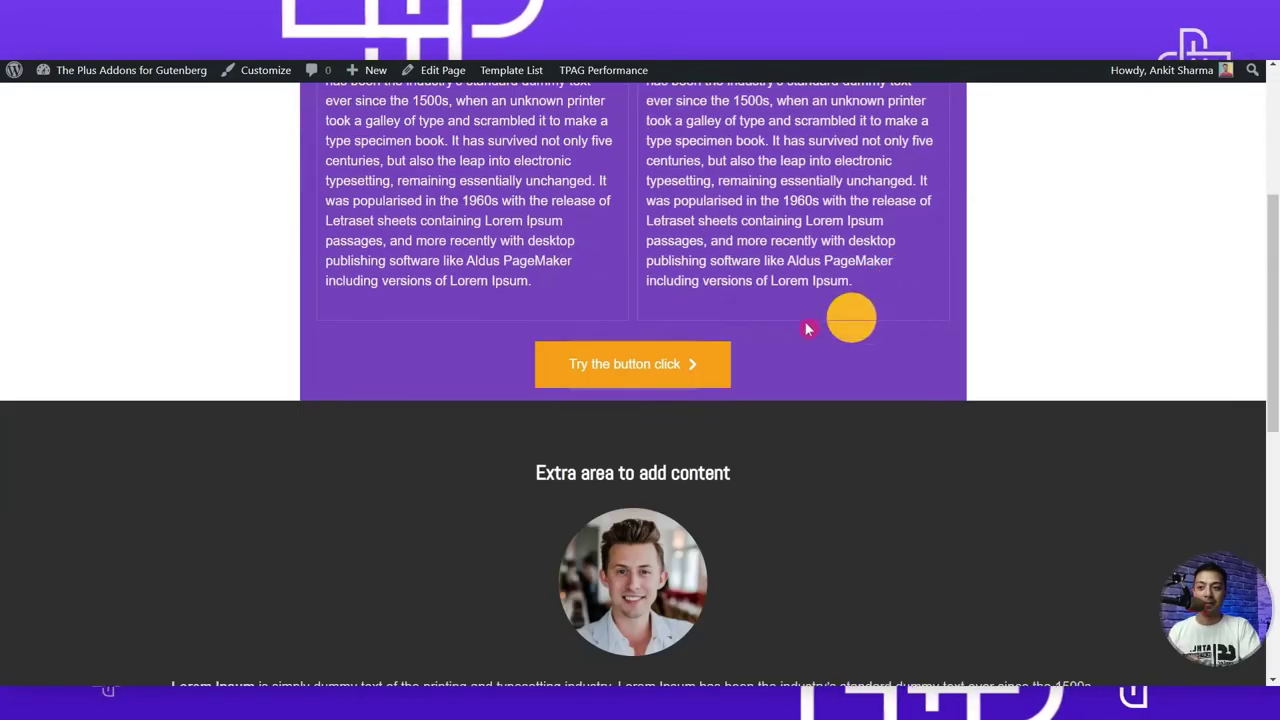
pyautogui.click(677, 366)
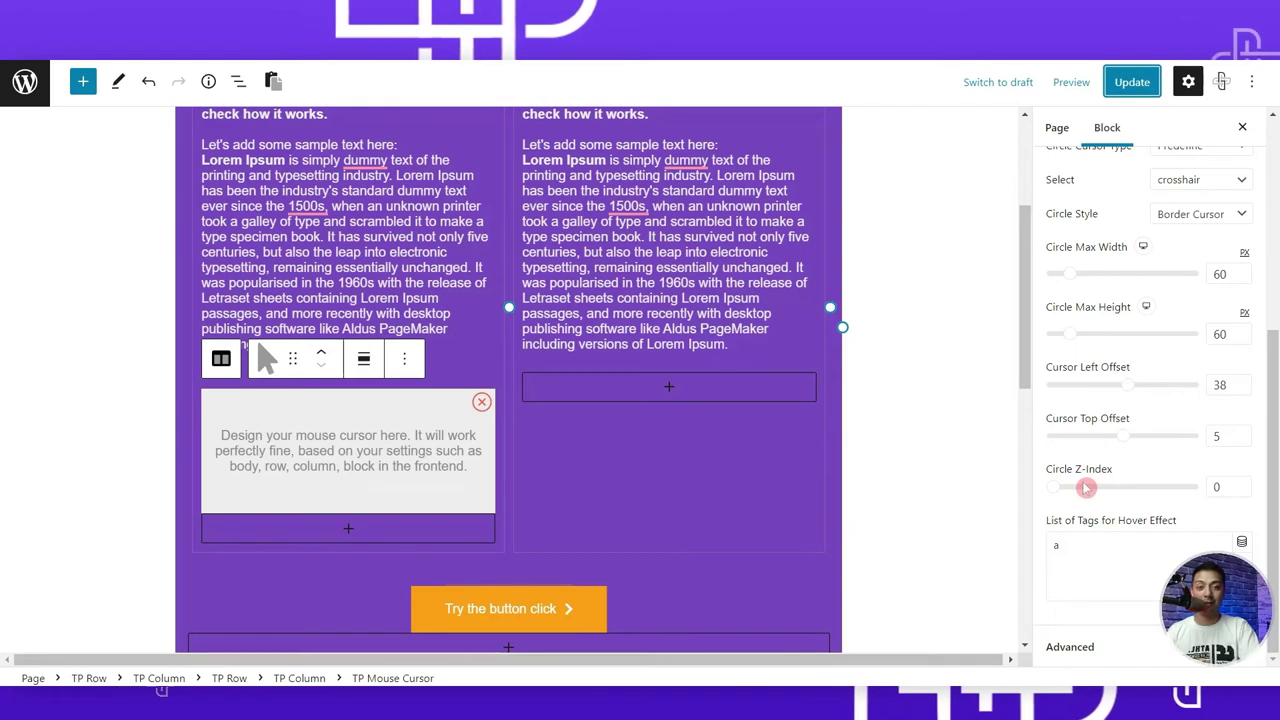
# Change the circle cursor type to Custom and insert the fire icon 5243645_burn_fire_flame_hot_icon.png from the media library as cursor icon.
pyautogui.scroll(5, 1150, 500)
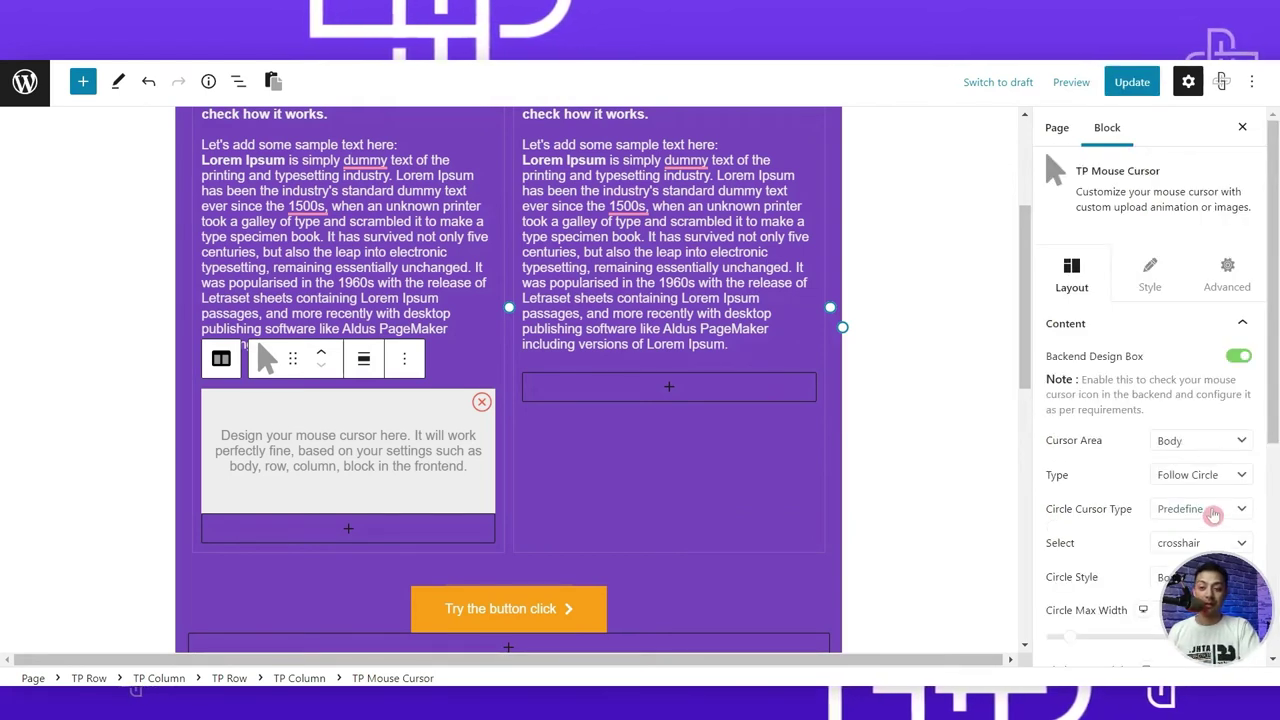
pyautogui.click(1198, 541)
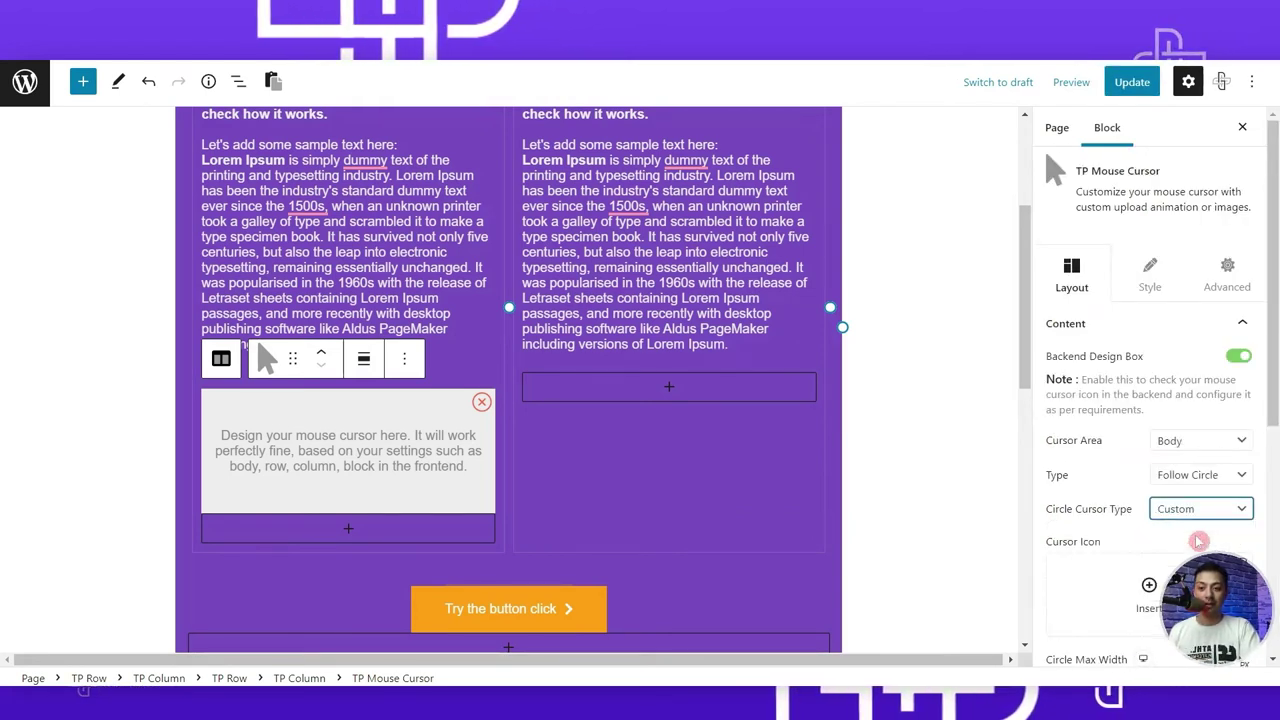
pyautogui.scroll(-2, 1190, 528)
pyautogui.click(1160, 492)
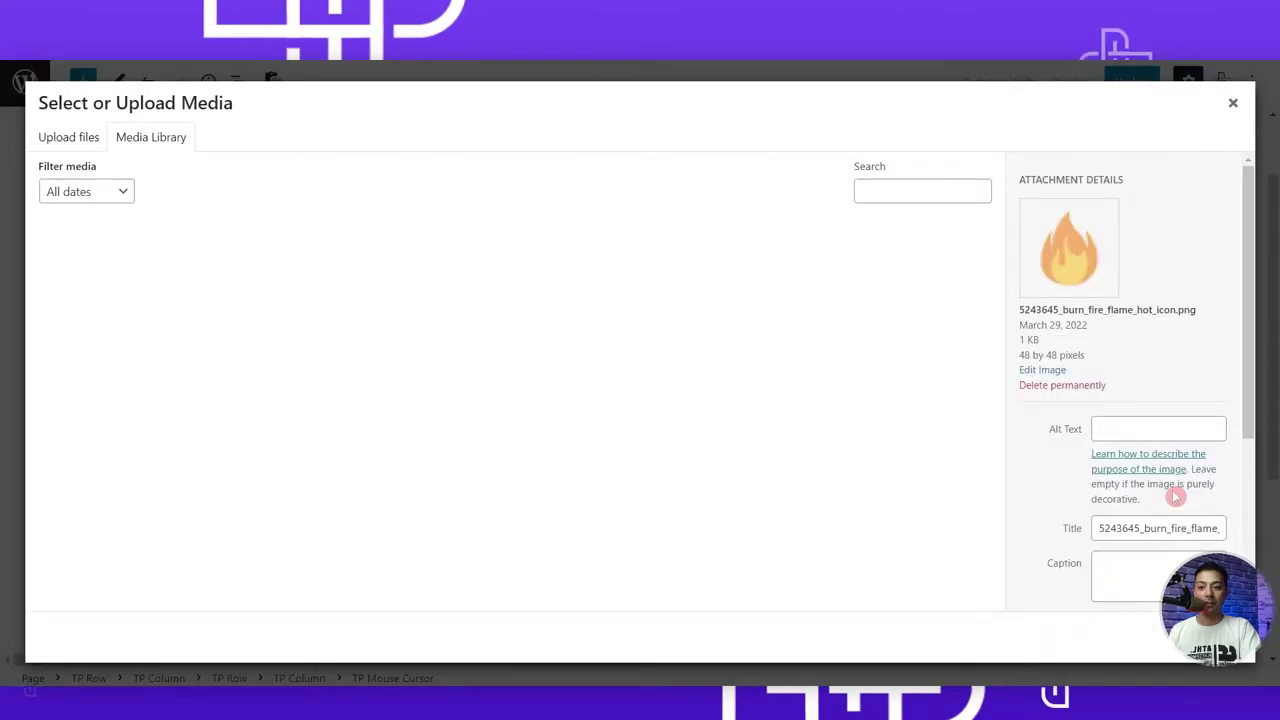
pyautogui.click(110, 300)
pyautogui.click(110, 300)
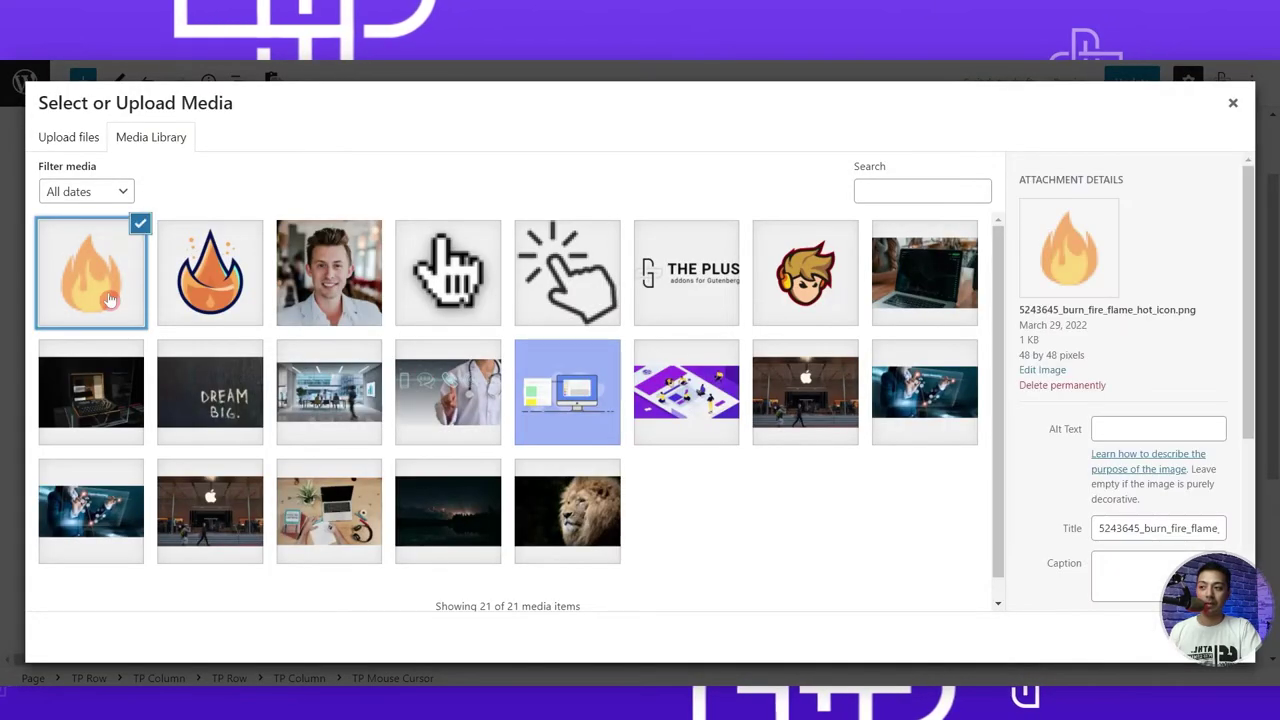
pyautogui.click(1124, 627)
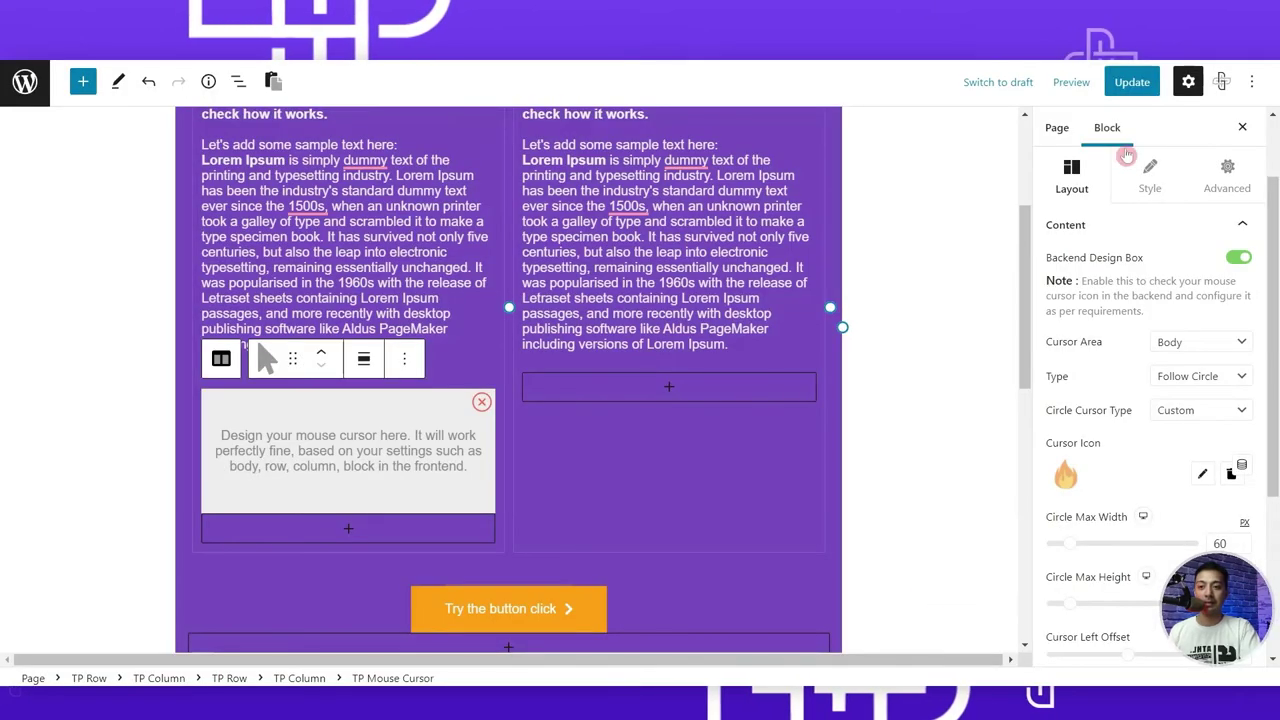
# Update the page and check the custom fire icon cursor on the live page.
pyautogui.click(1122, 86)
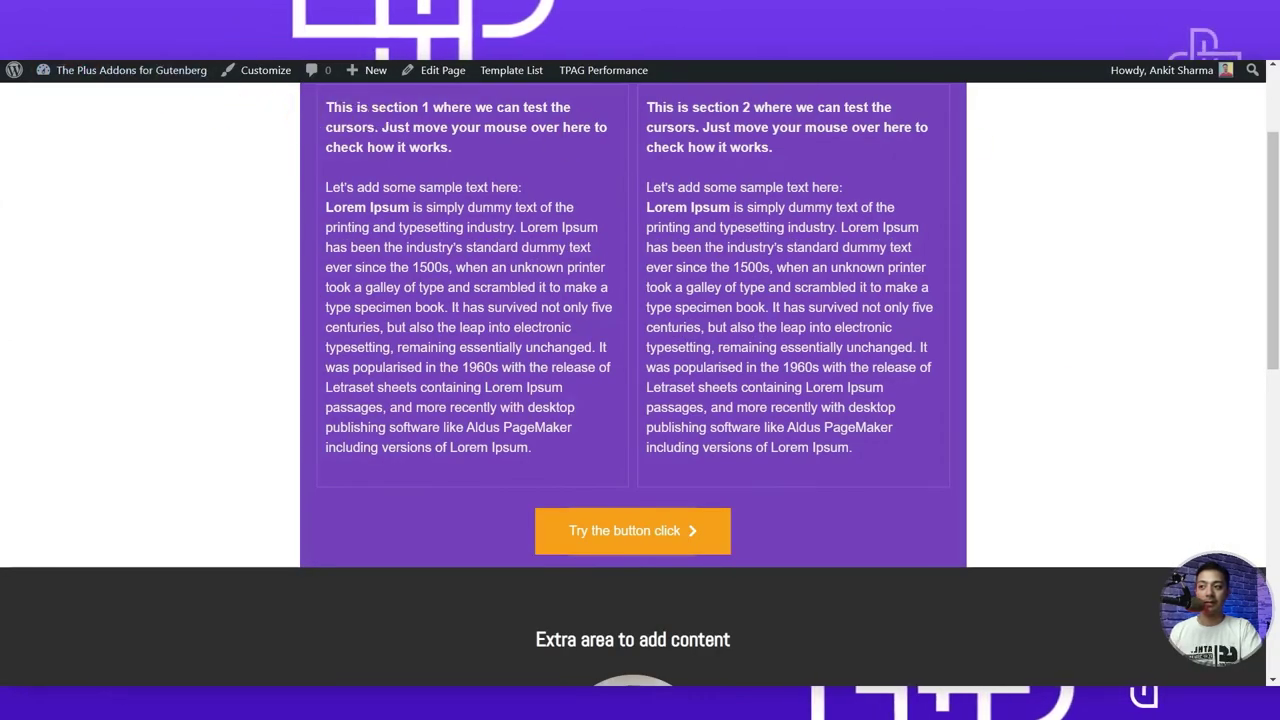
pyautogui.scroll(2, 1094, 234)
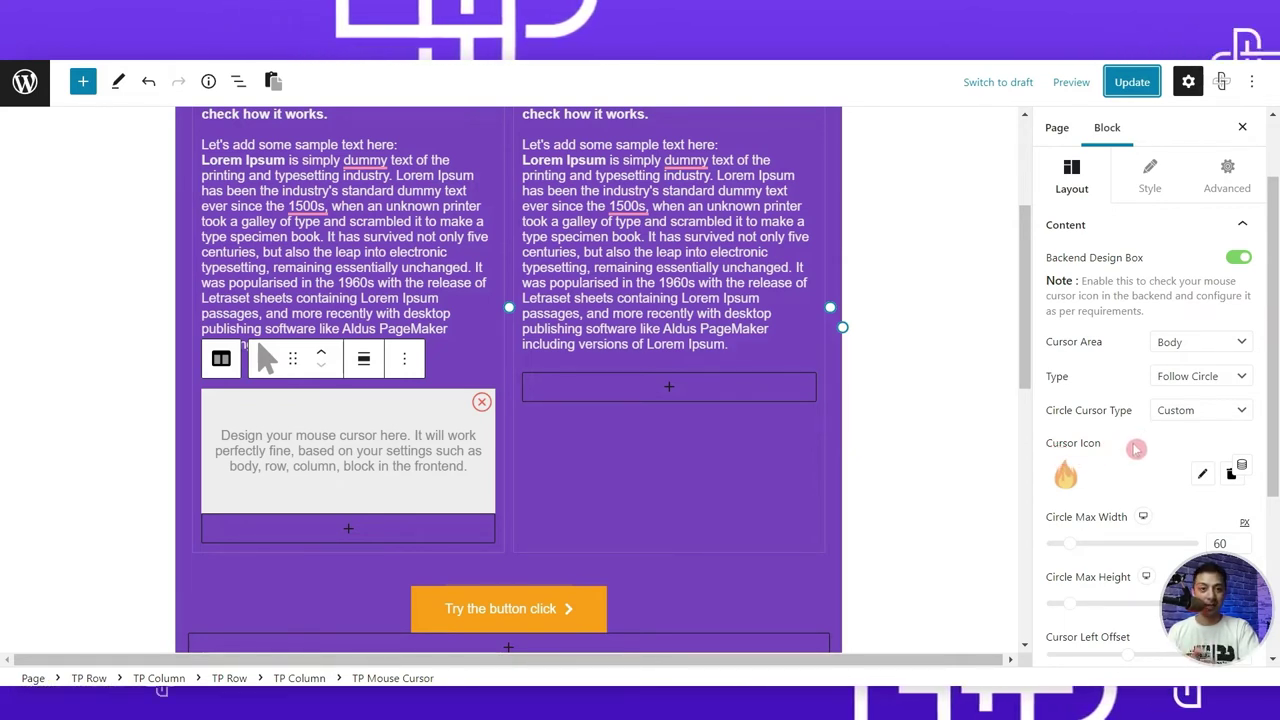
# Set the circle cursor type to Predefine with the crosshair cursor and choose the Blend Cursor circle style.
pyautogui.click(1165, 412)
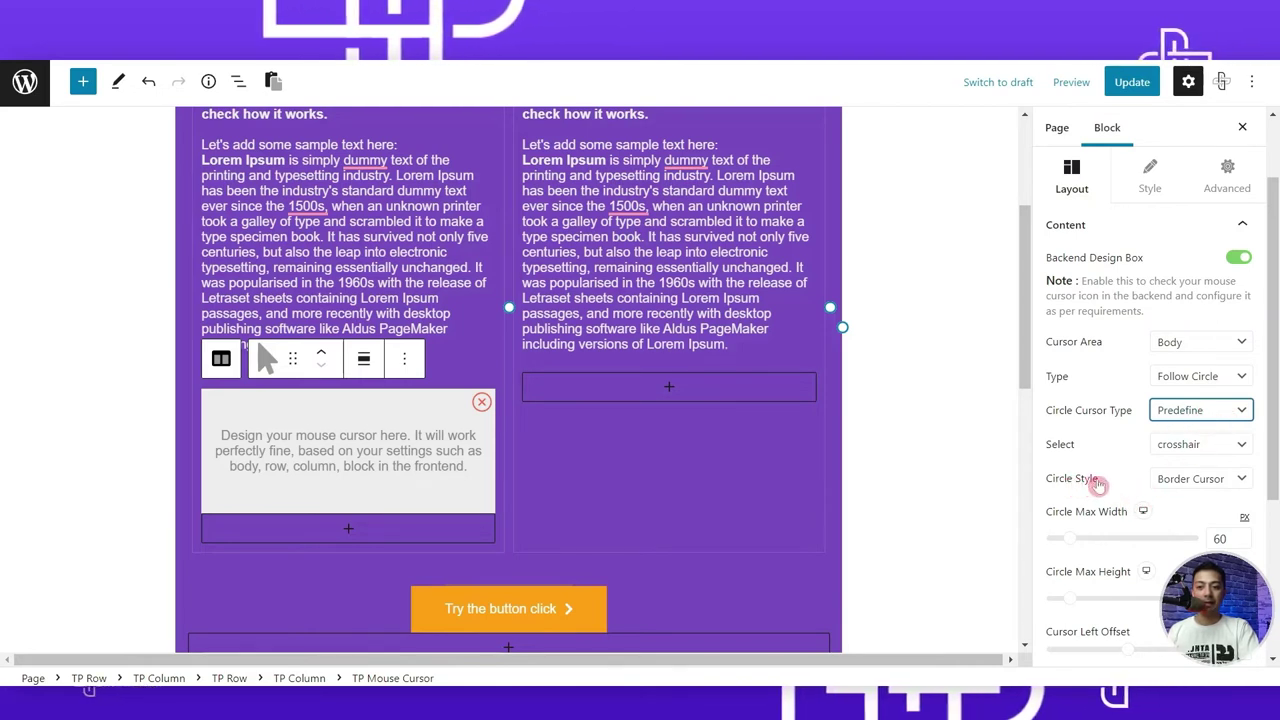
pyautogui.click(1212, 480)
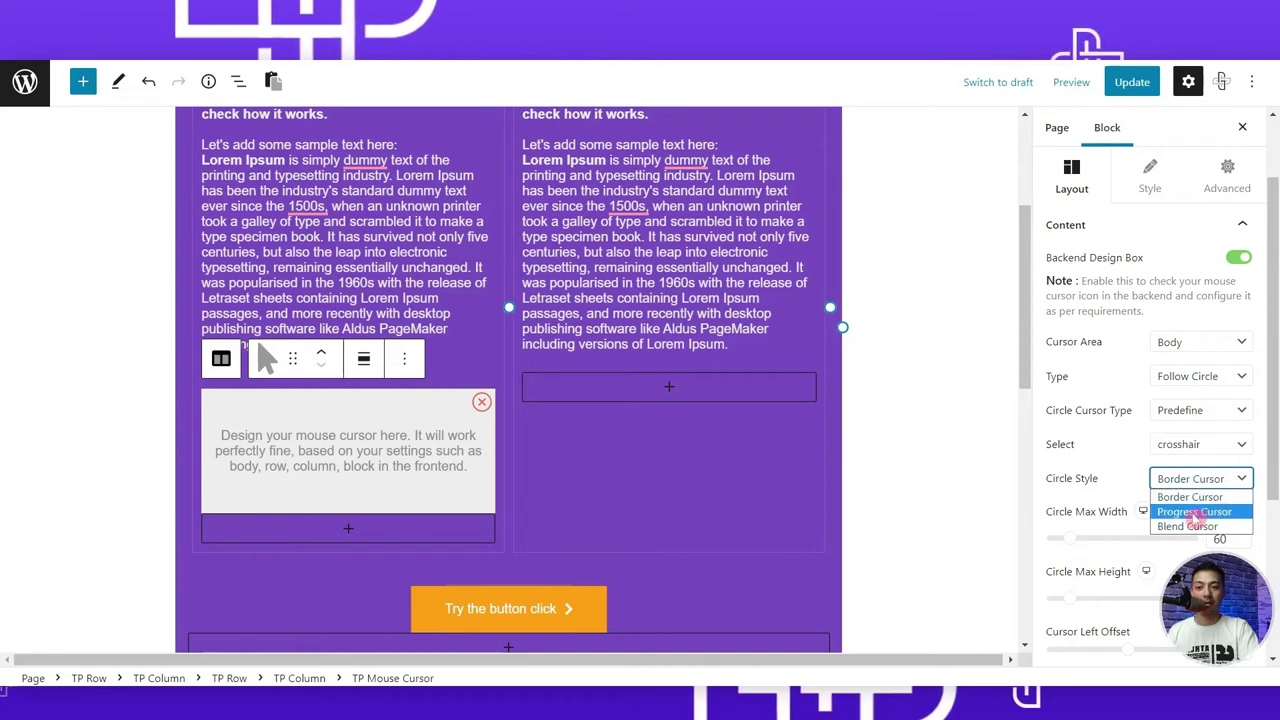
pyautogui.click(1190, 527)
pyautogui.click(1197, 478)
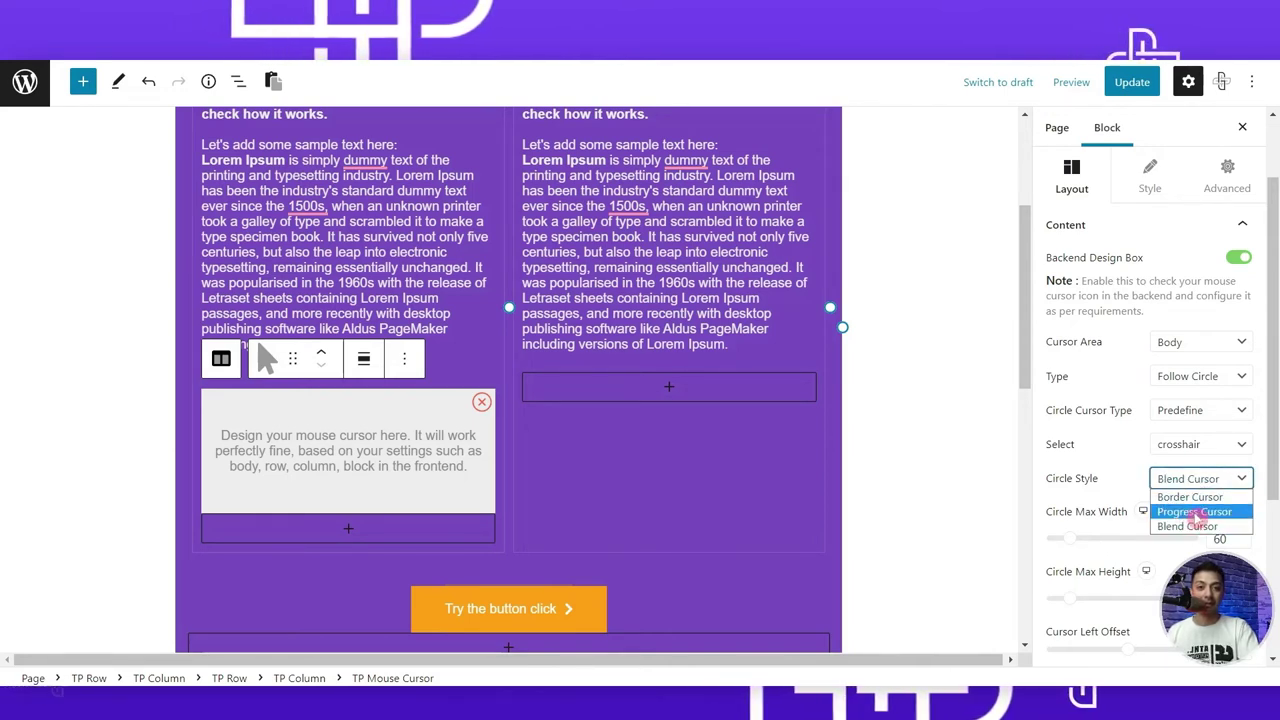
pyautogui.click(1115, 478)
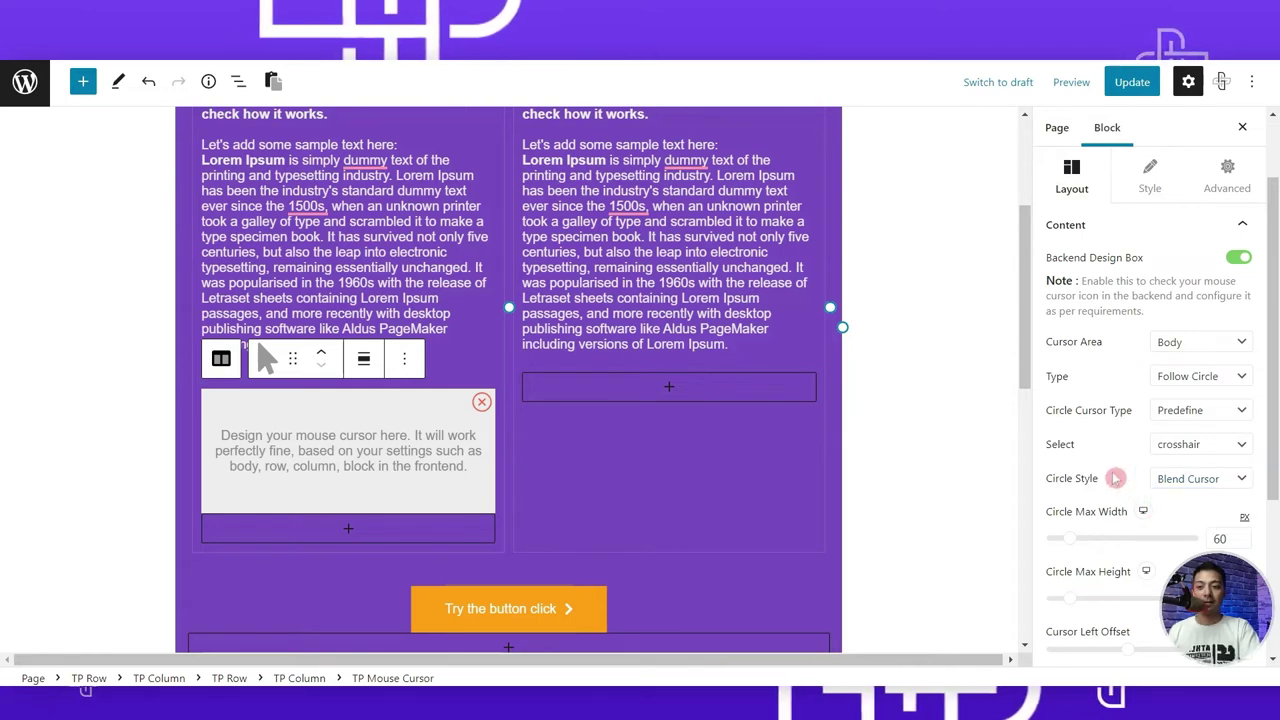
pyautogui.click(1165, 478)
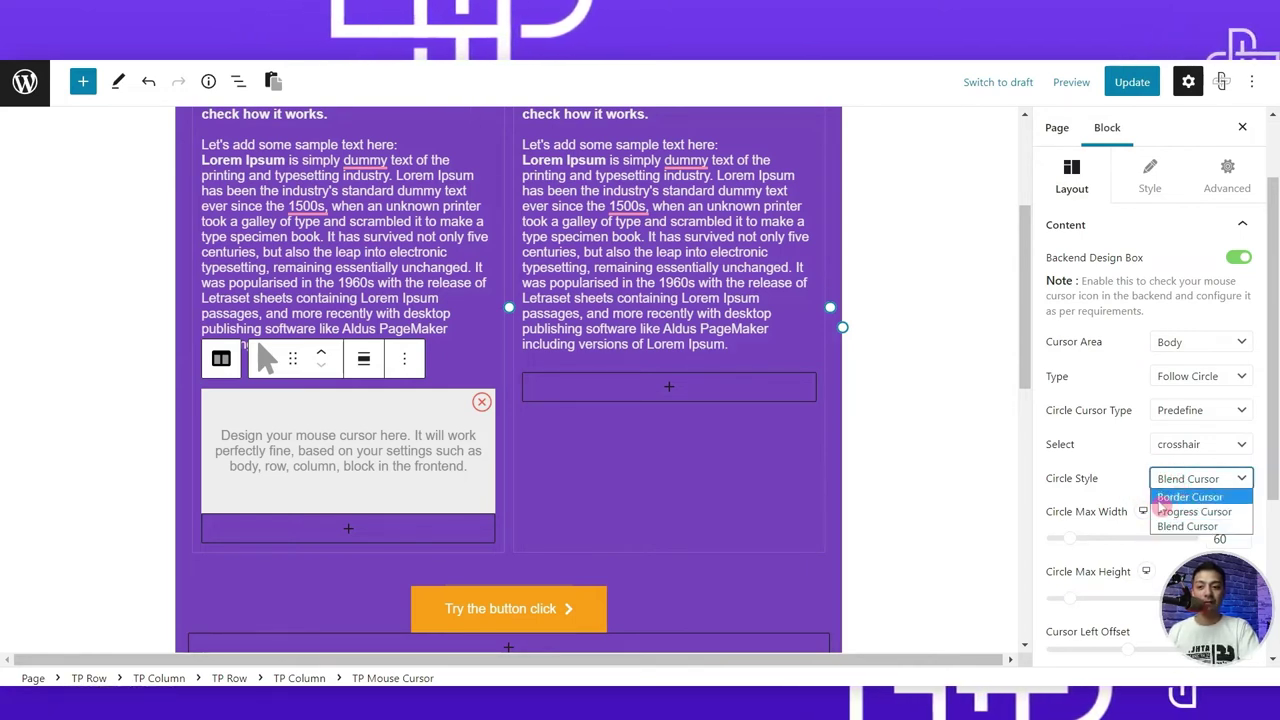
pyautogui.click(1131, 483)
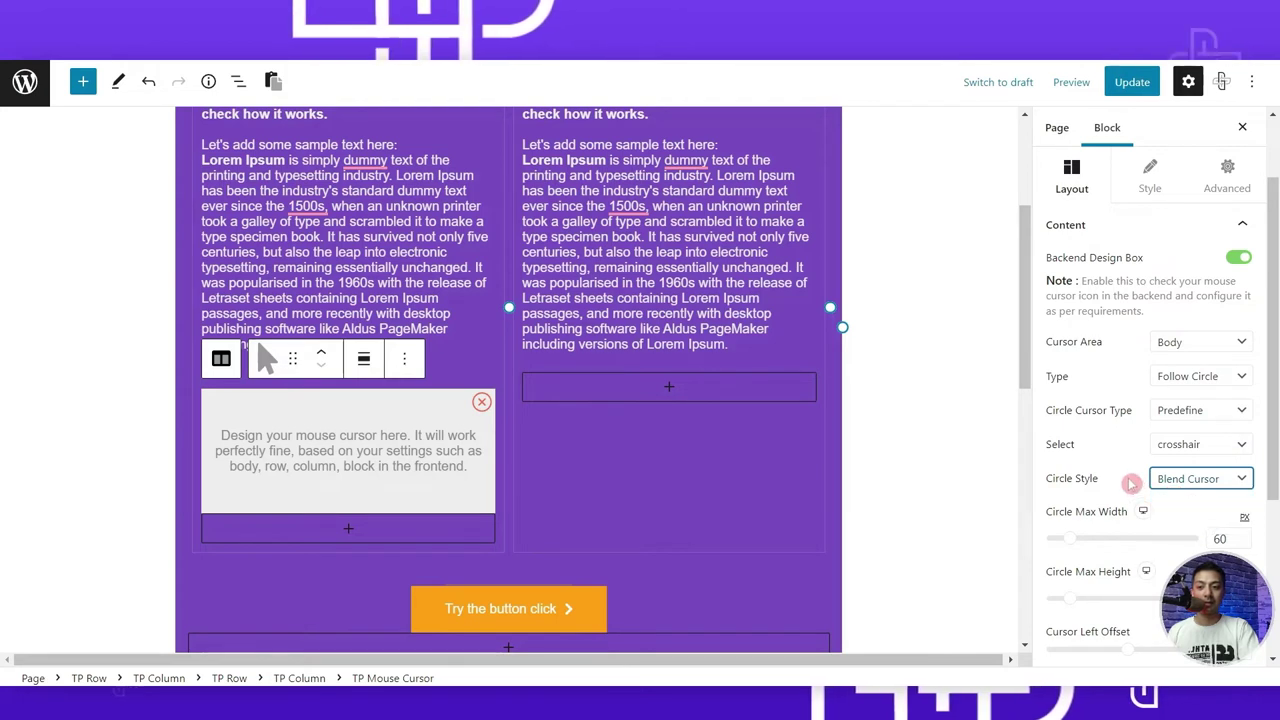
# Look over the blend cursor's size, offset and hover tag settings and try a circle z-index of 9999.
pyautogui.scroll(-3, 1193, 528)
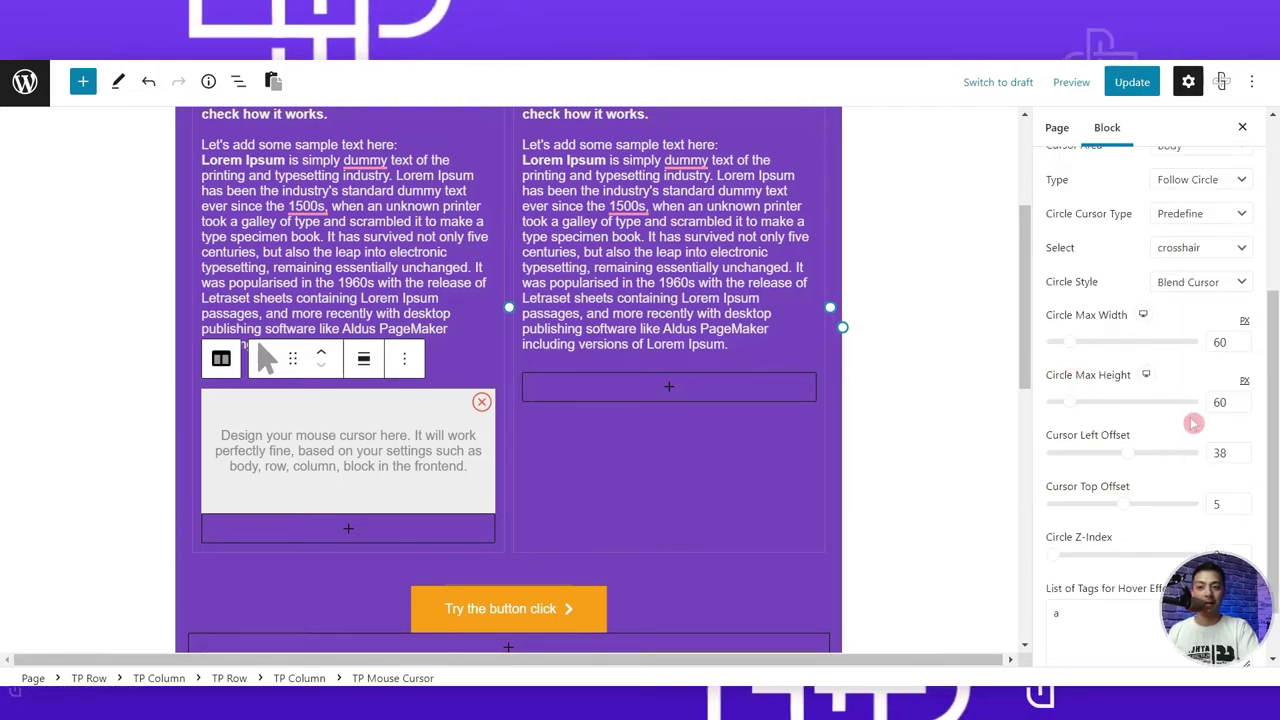
pyautogui.scroll(-1, 1192, 423)
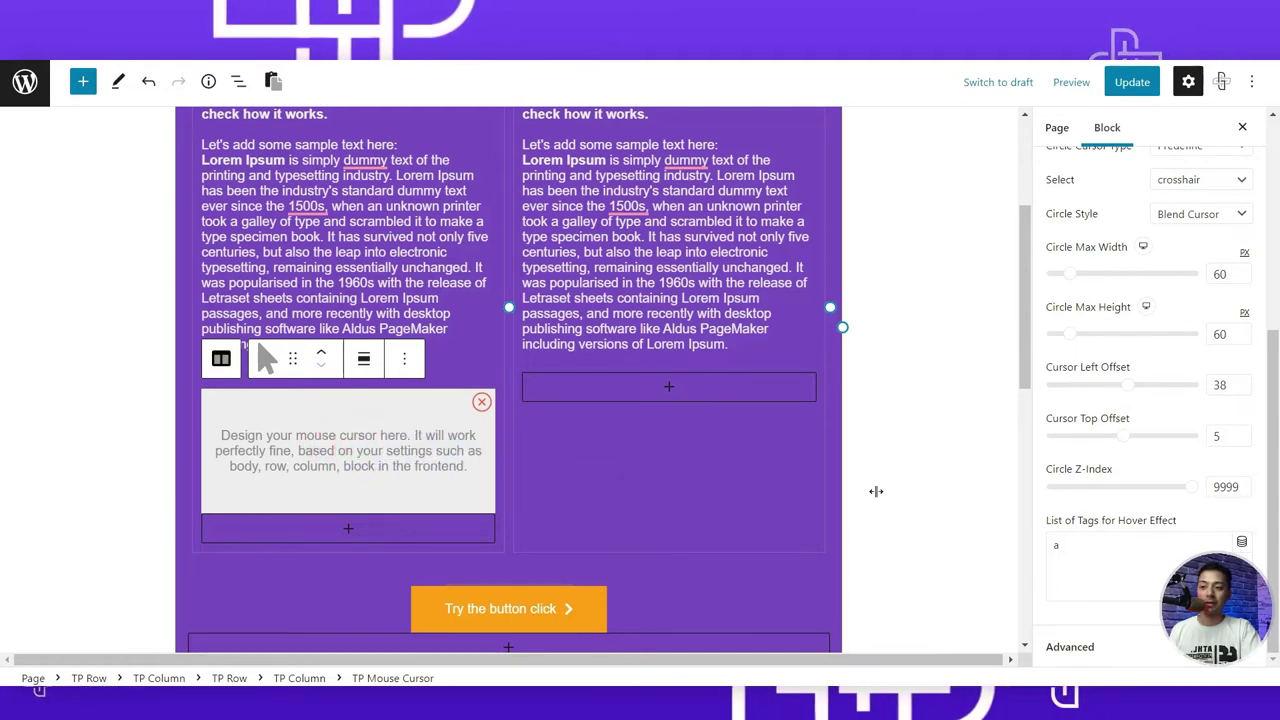
pyautogui.scroll(3, 1098, 481)
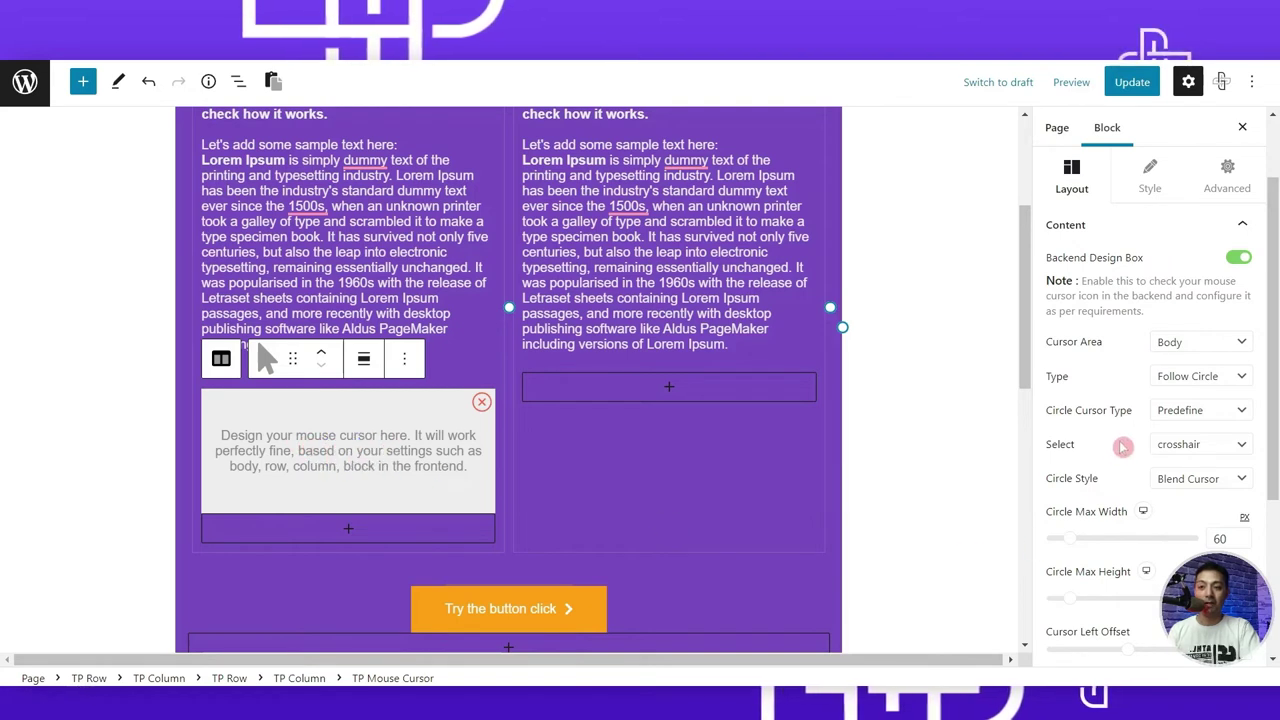
# Try the multiply and screen mix blend modes in the Follow Circle style settings.
pyautogui.scroll(1, 1128, 352)
pyautogui.click(1150, 272)
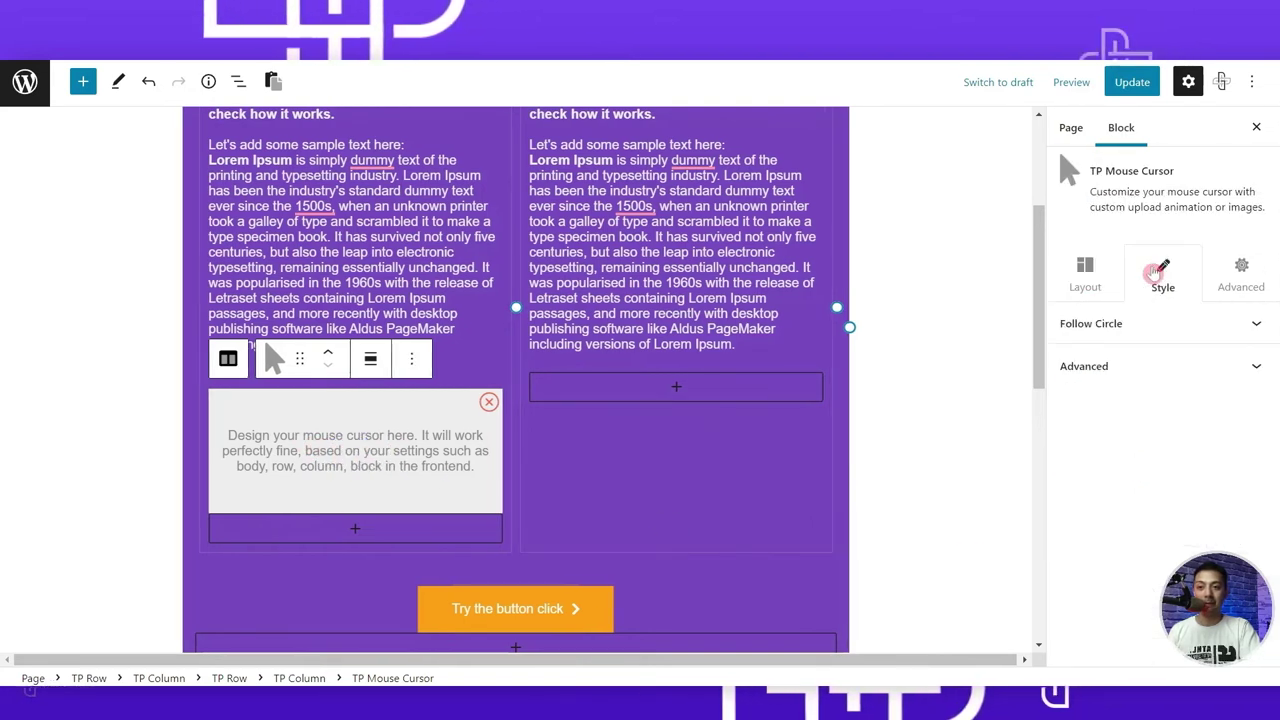
pyautogui.click(1120, 325)
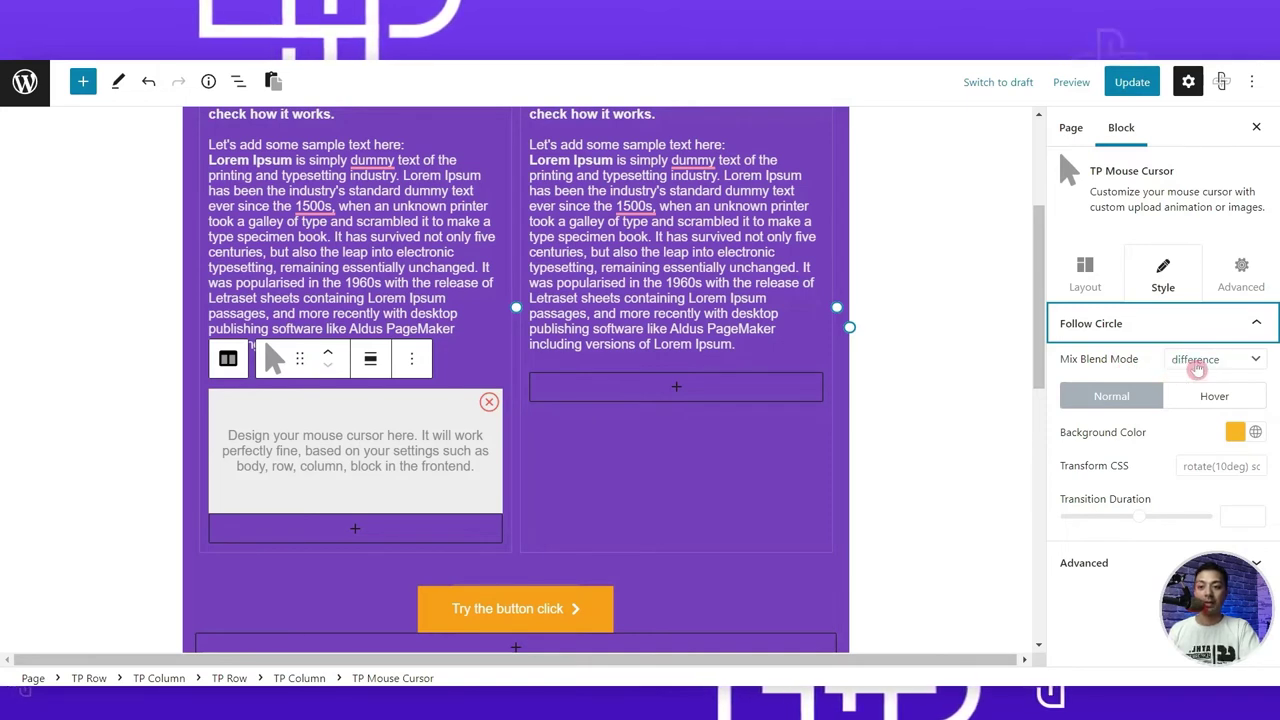
pyautogui.click(1200, 360)
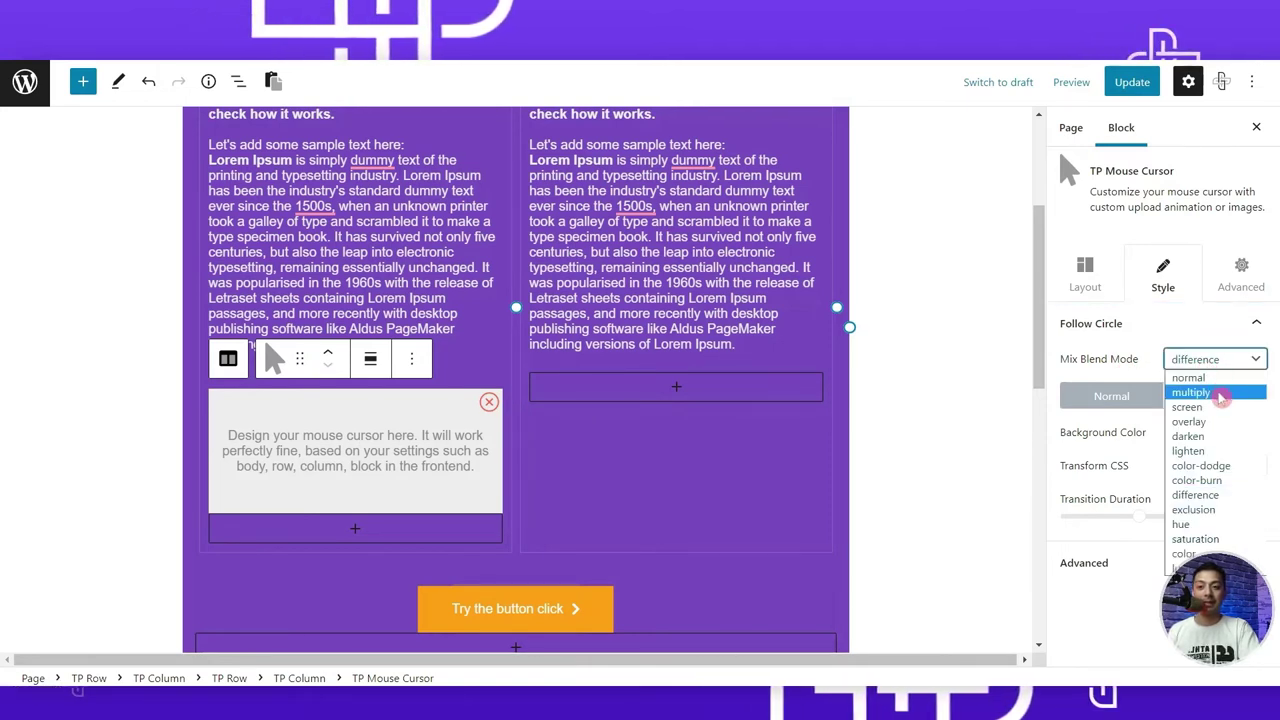
pyautogui.click(1220, 393)
pyautogui.click(1208, 360)
pyautogui.click(1212, 406)
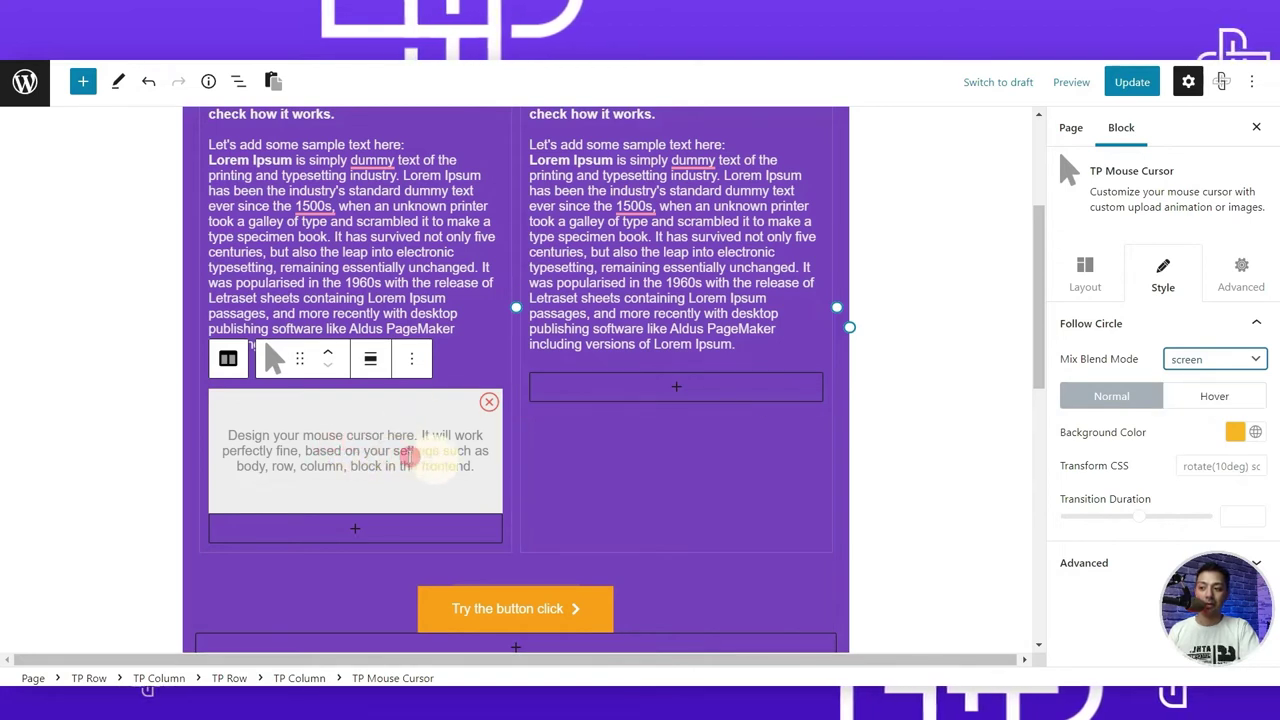
# Change the follow circle's normal background color to red (#F80000).
pyautogui.click(1234, 431)
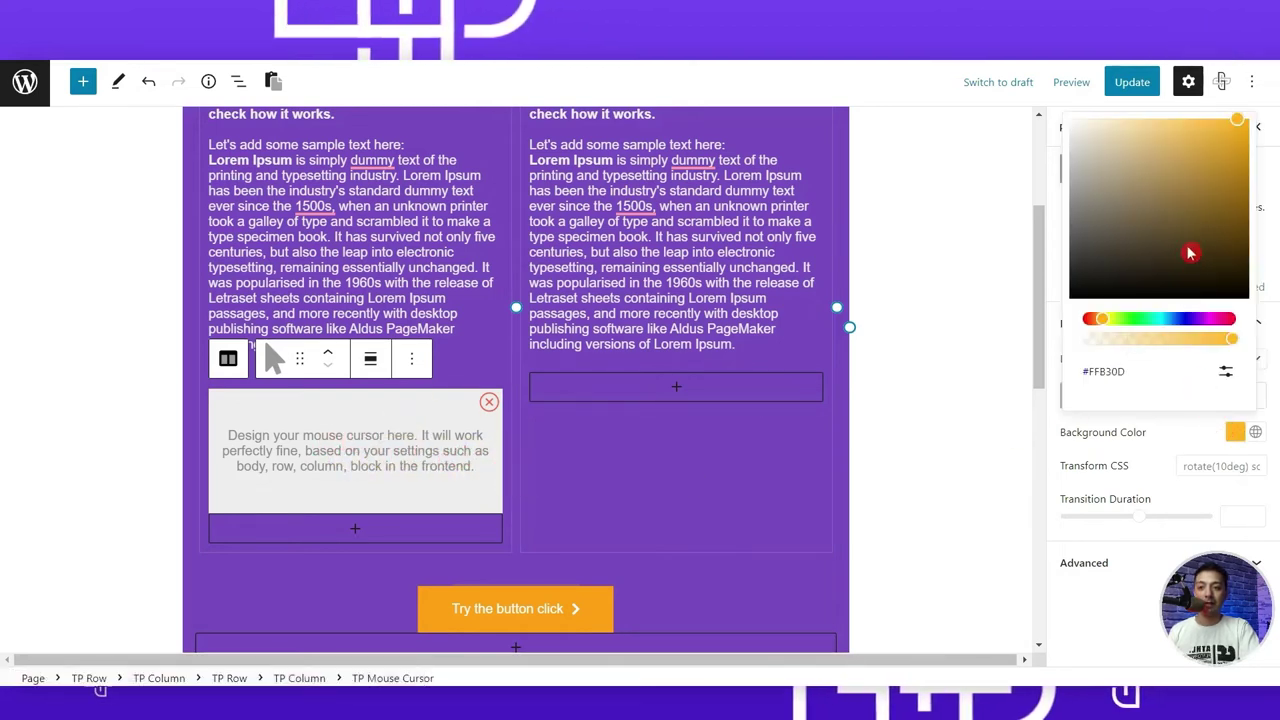
pyautogui.click(1184, 316)
pyautogui.moveTo(1205, 209); pyautogui.dragTo(1245, 174)
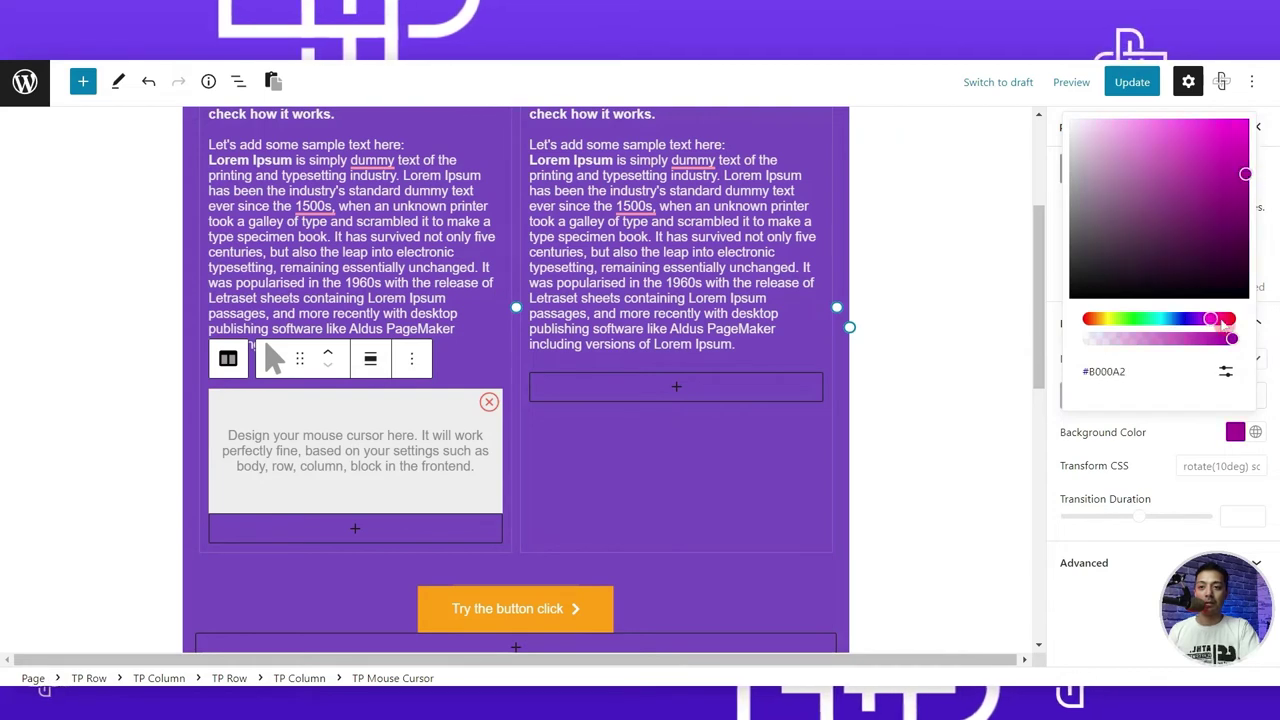
pyautogui.click(1232, 318)
pyautogui.click(1232, 143)
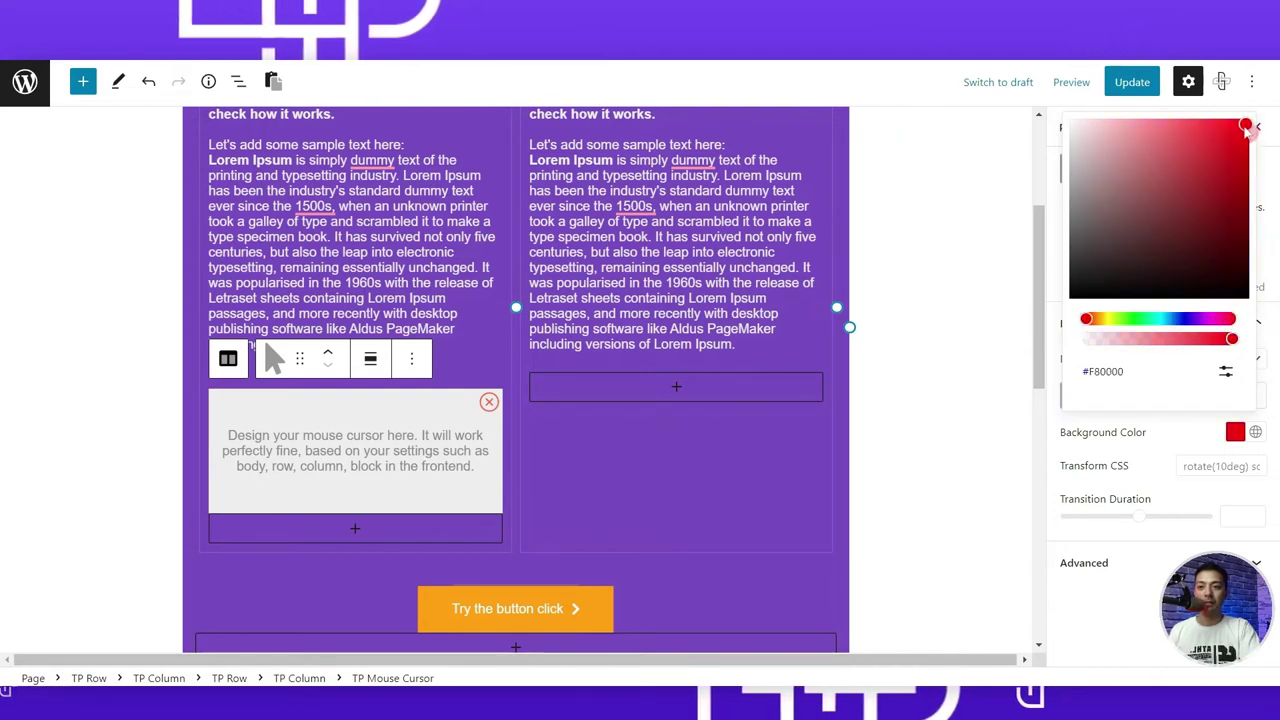
# Switch the mix blend mode to overlay, update the page and preview the blend cursor on the live page.
pyautogui.click(400, 455)
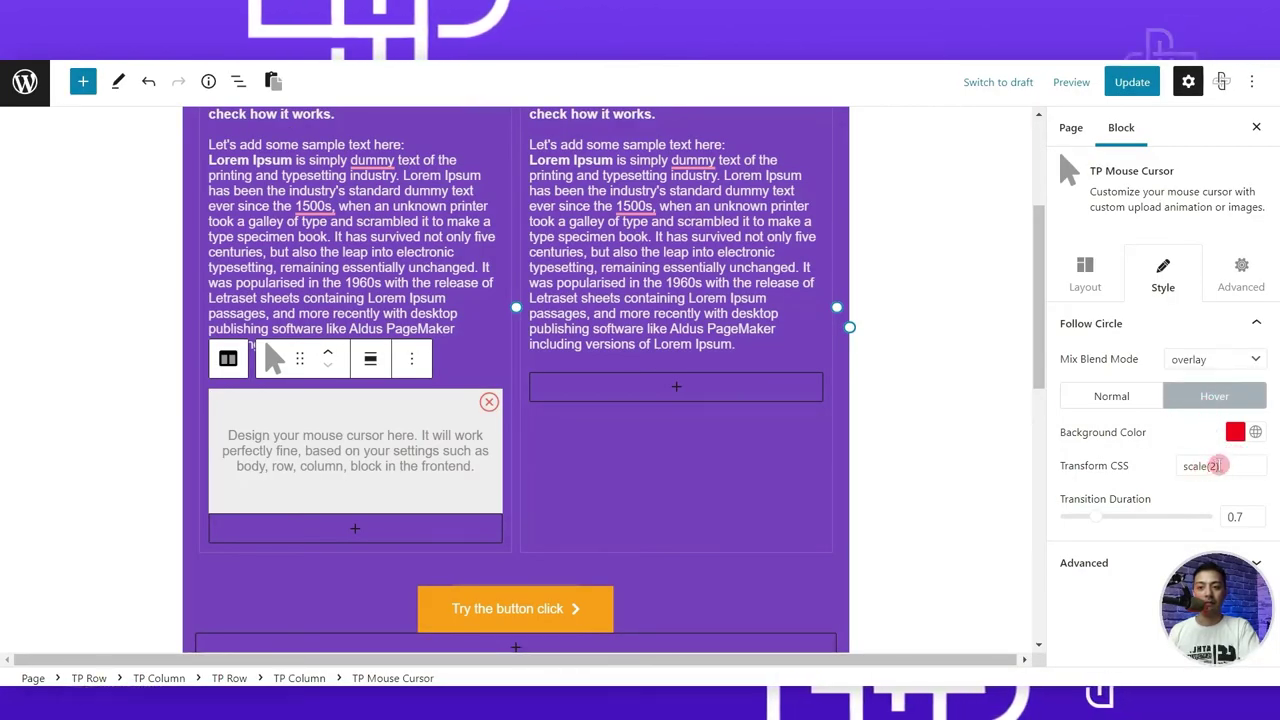
pyautogui.click(1128, 82)
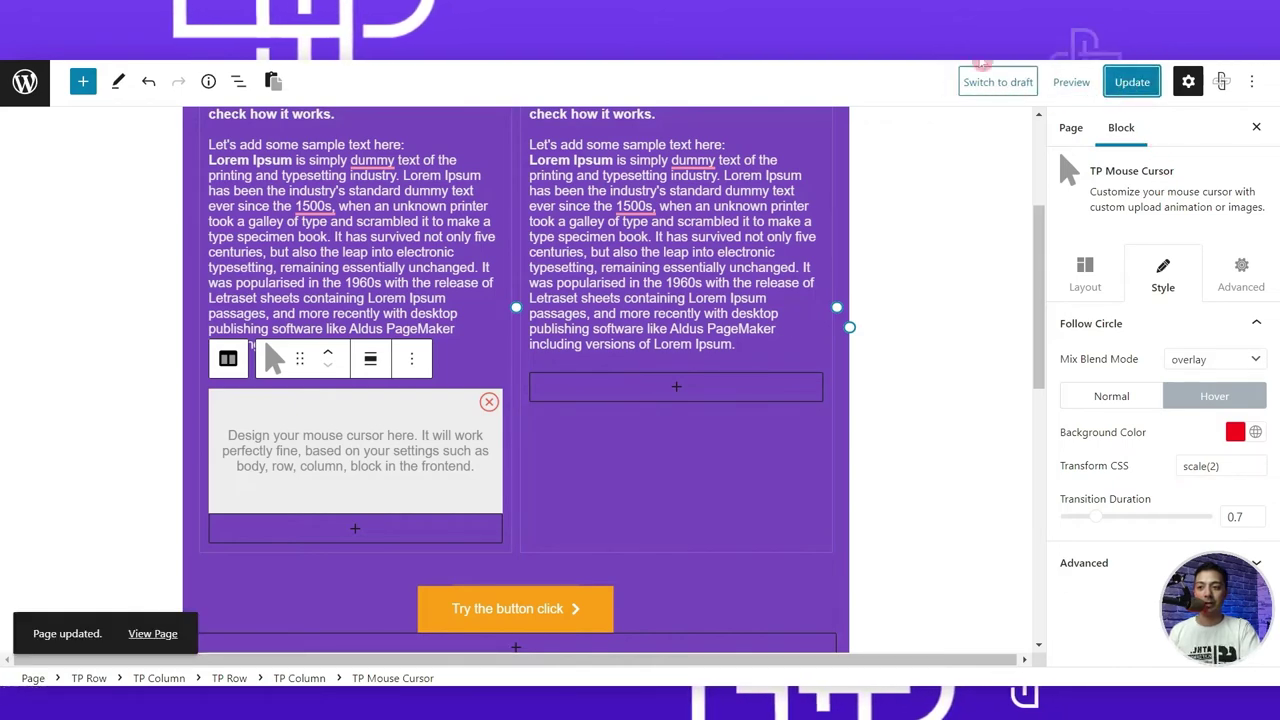
pyautogui.click(1078, 82)
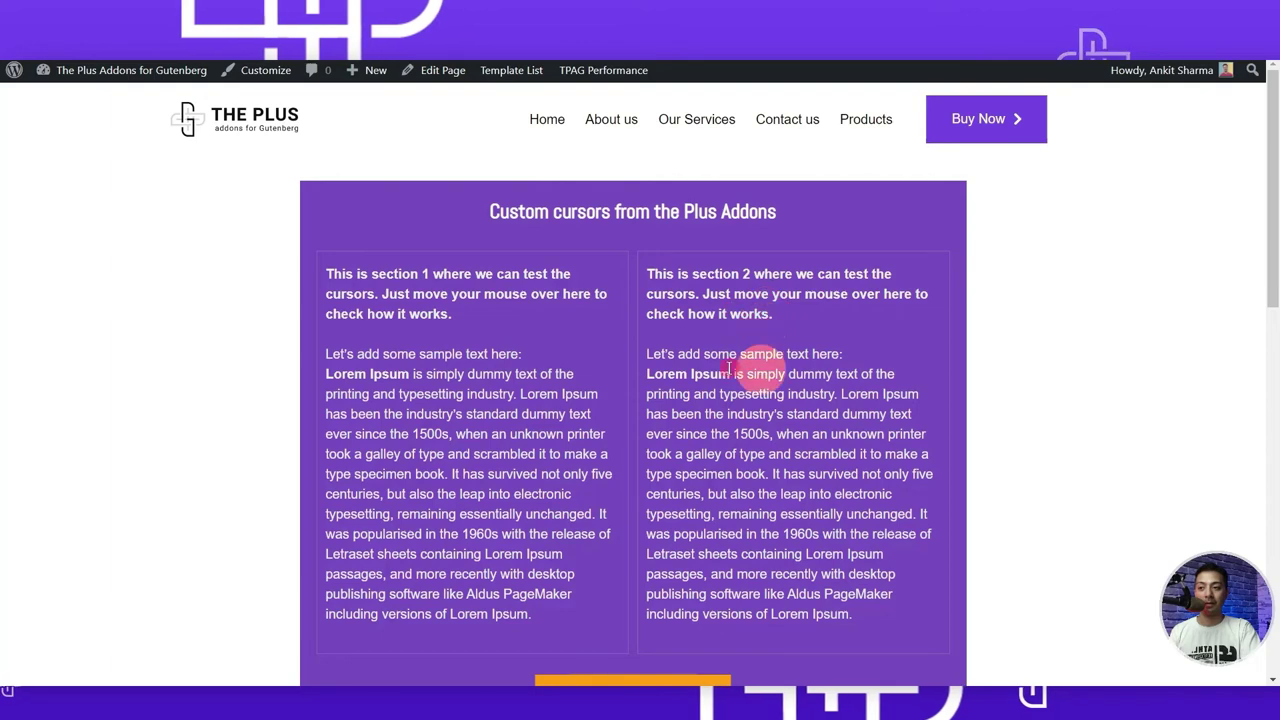
# Change the mouse cursor block's circle style to Progress Cursor.
pyautogui.scroll(-2, 730, 445)
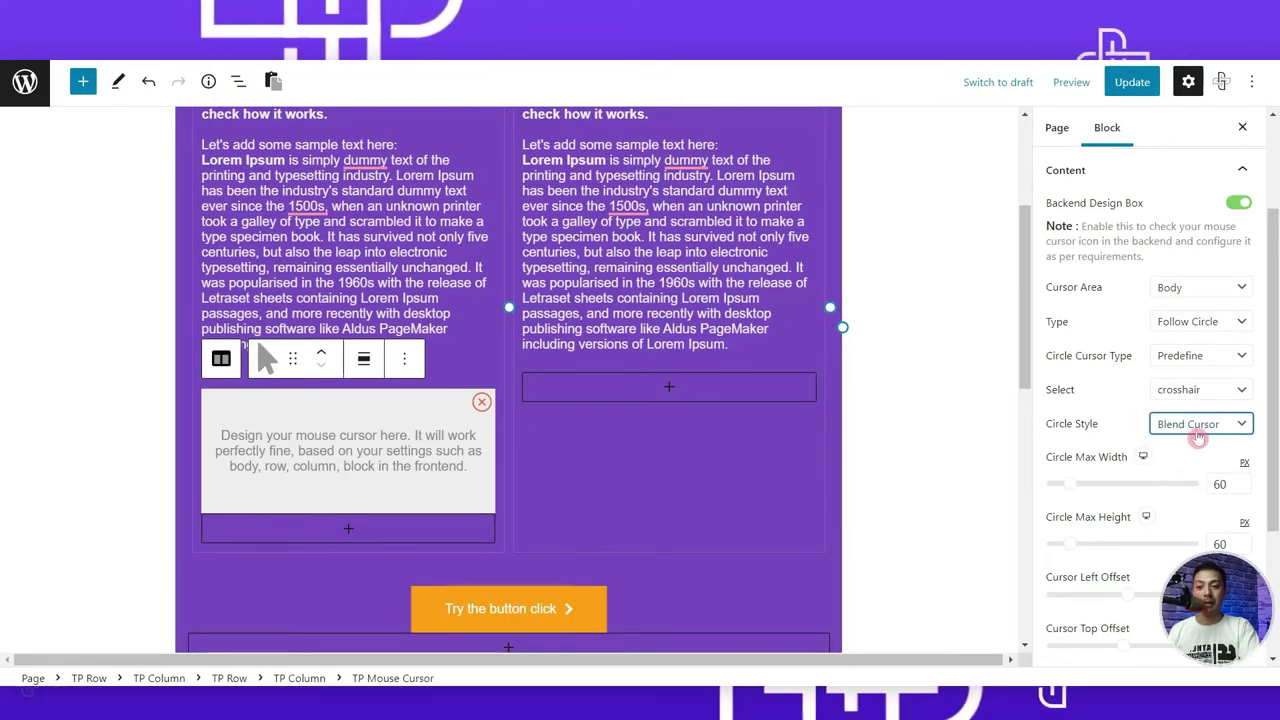
pyautogui.click(1225, 424)
pyautogui.click(1210, 457)
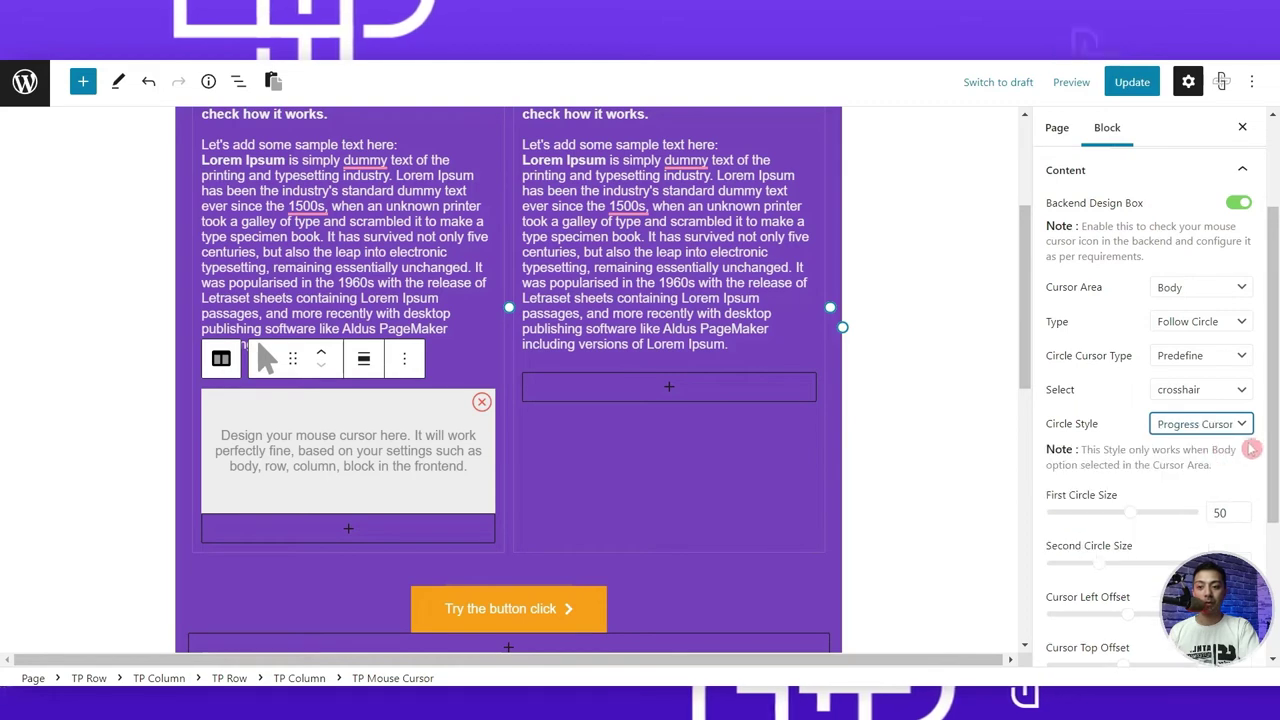
# Set the first circle size to 62 and the second circle size to 20, and preview them in the design box.
pyautogui.scroll(-2, 1070, 372)
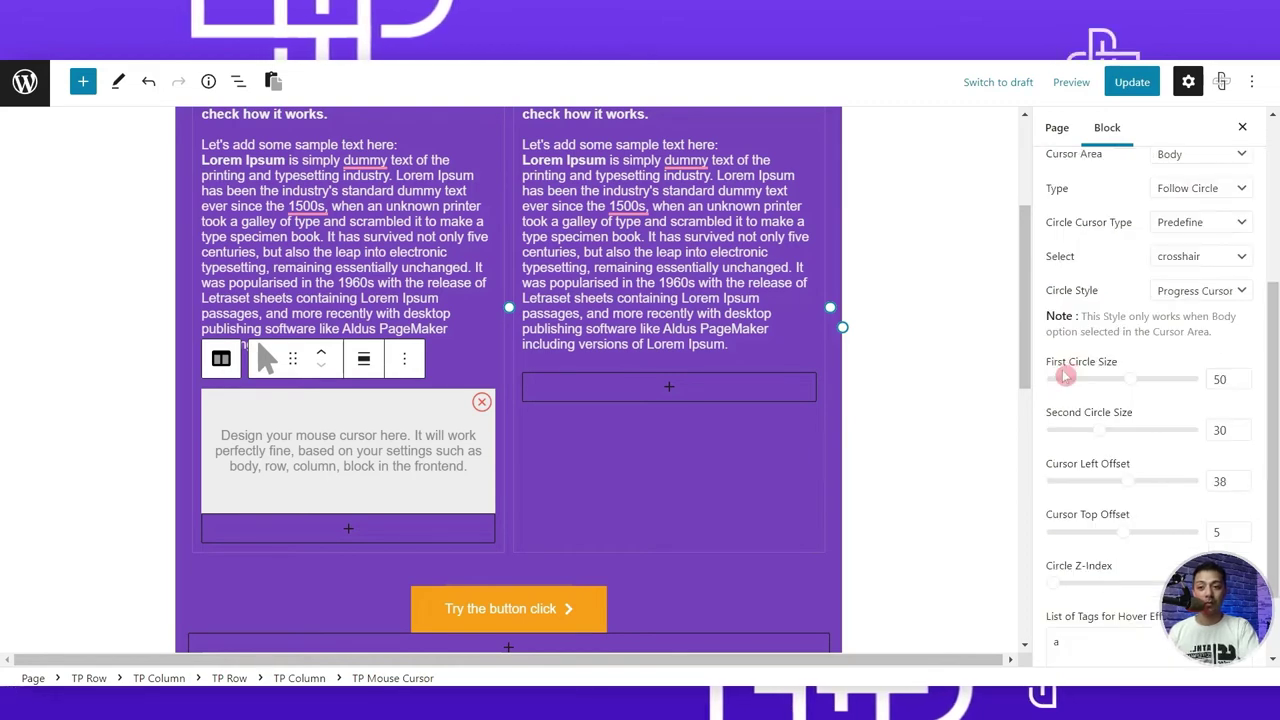
pyautogui.scroll(-1, 1090, 360)
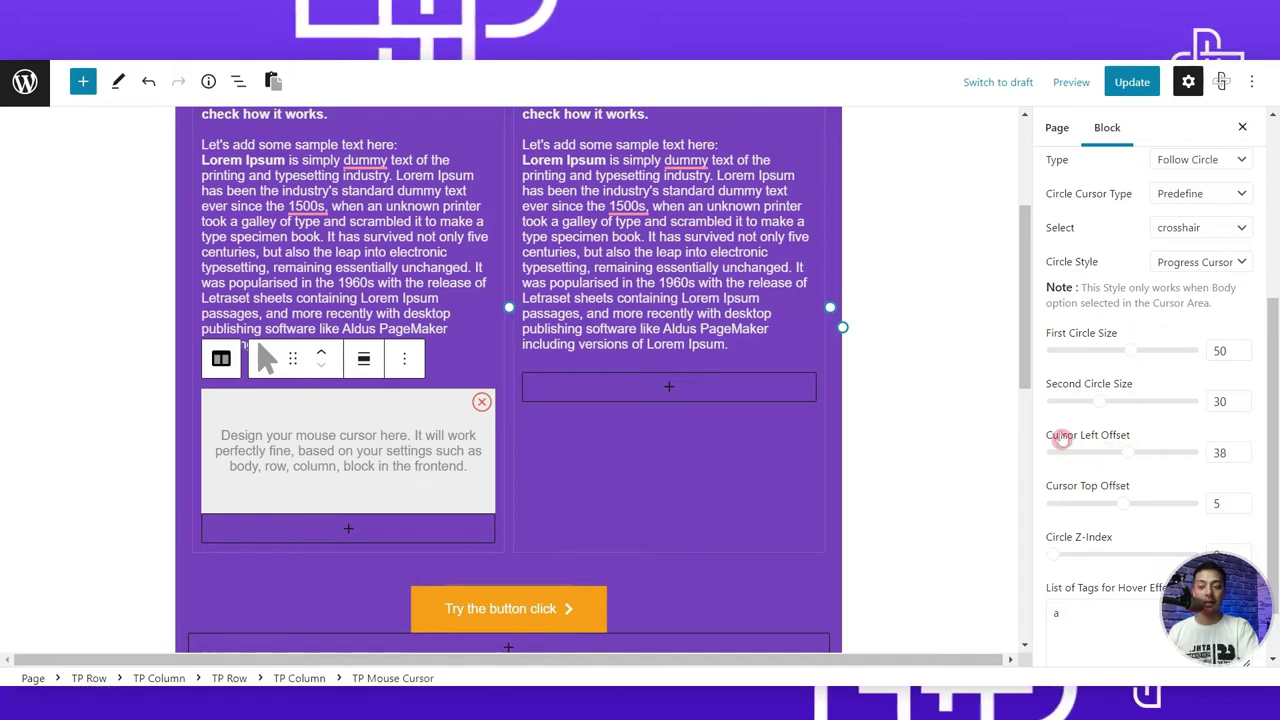
pyautogui.scroll(-2, 443, 301)
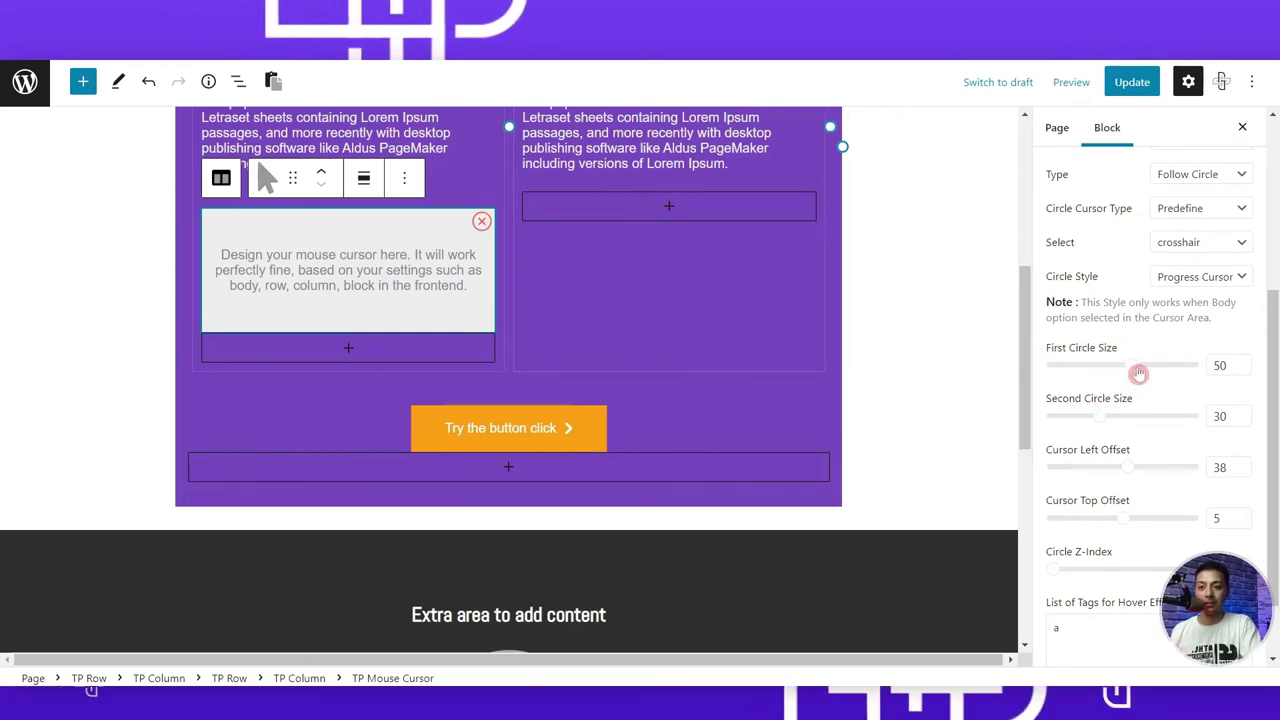
pyautogui.moveTo(1142, 373); pyautogui.dragTo(1153, 371)
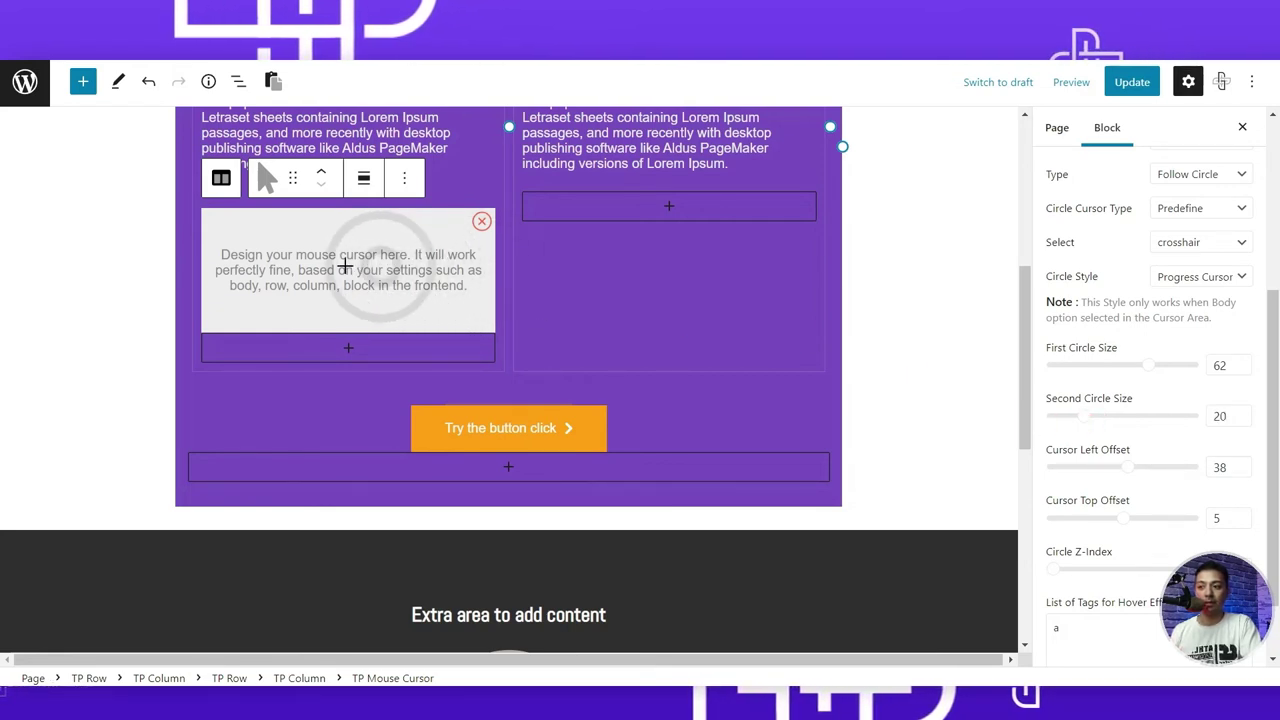
# Set the progress cursor's normal circle color to orange in the Follow Circle style settings.
pyautogui.scroll(-1, 1108, 371)
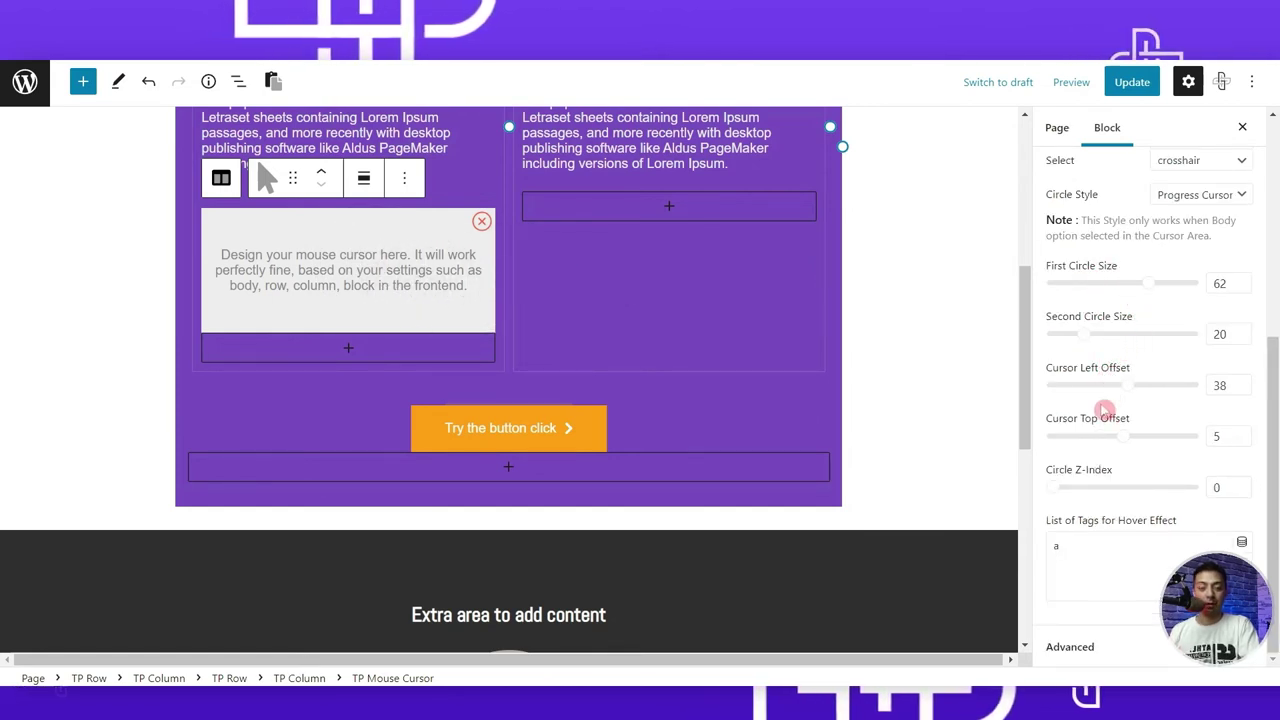
pyautogui.scroll(5, 1104, 410)
pyautogui.click(1157, 287)
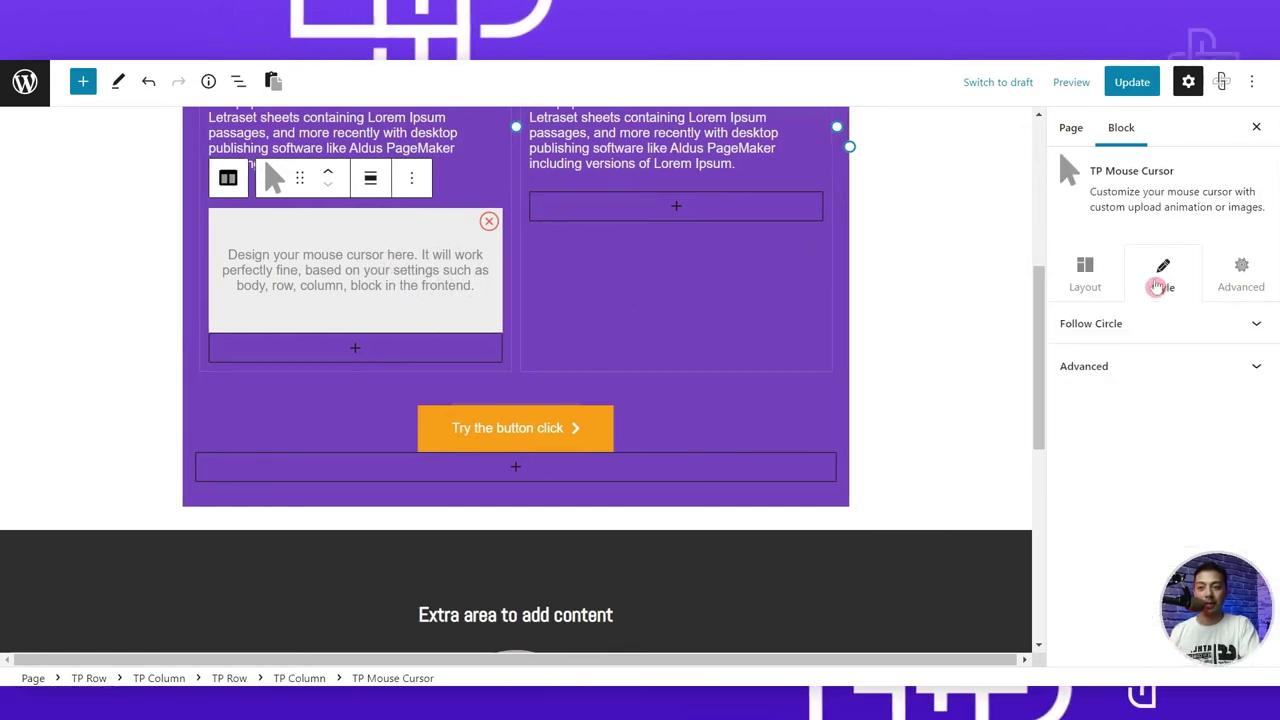
pyautogui.click(1137, 327)
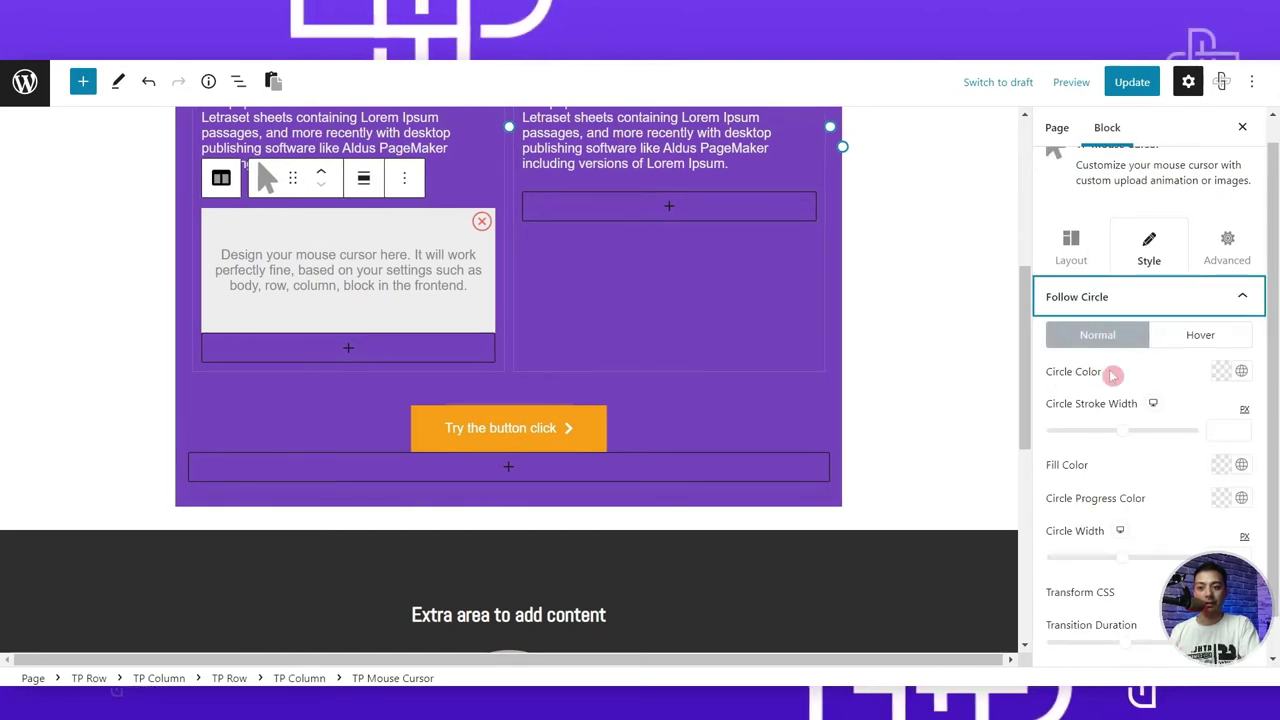
pyautogui.click(1215, 374)
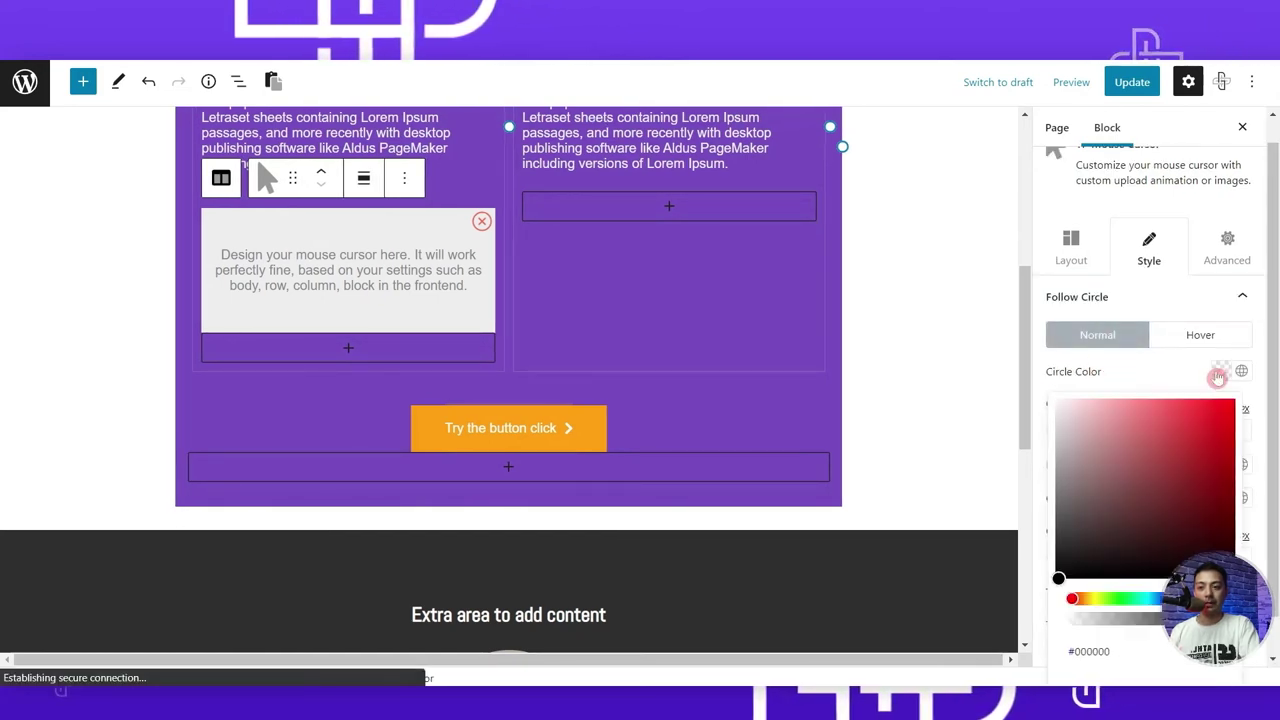
pyautogui.click(1085, 601)
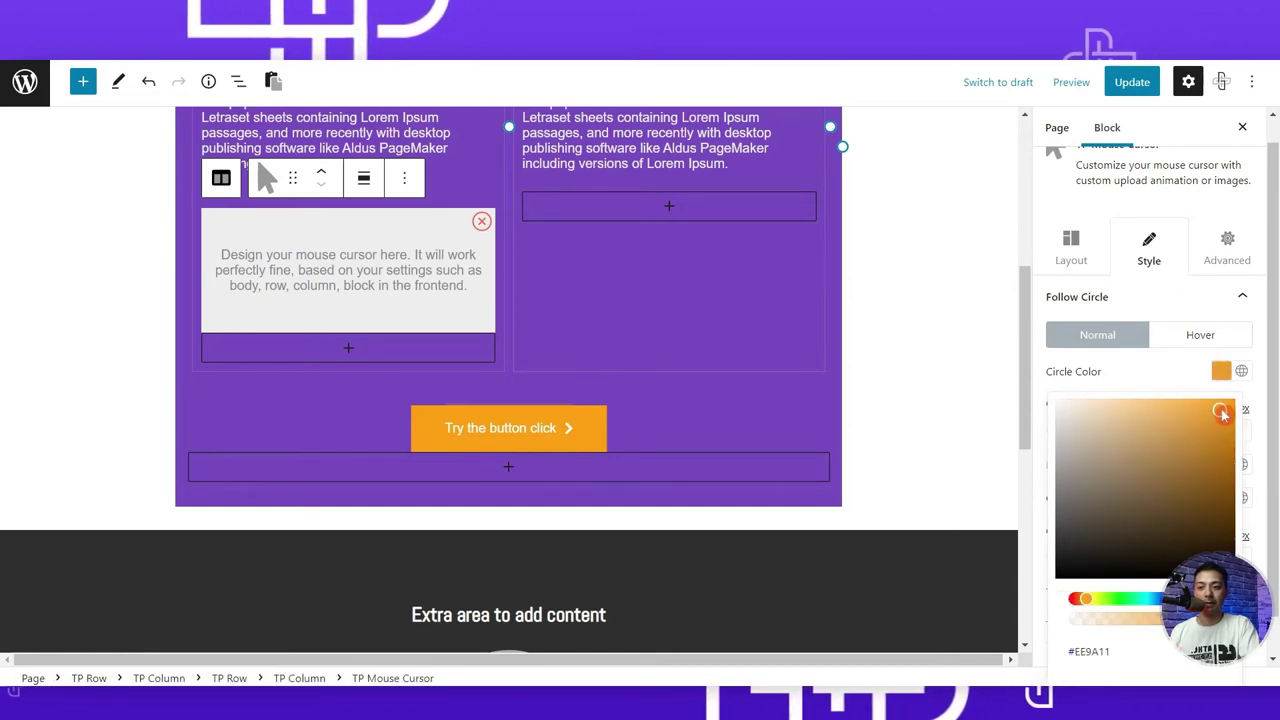
pyautogui.click(1145, 378)
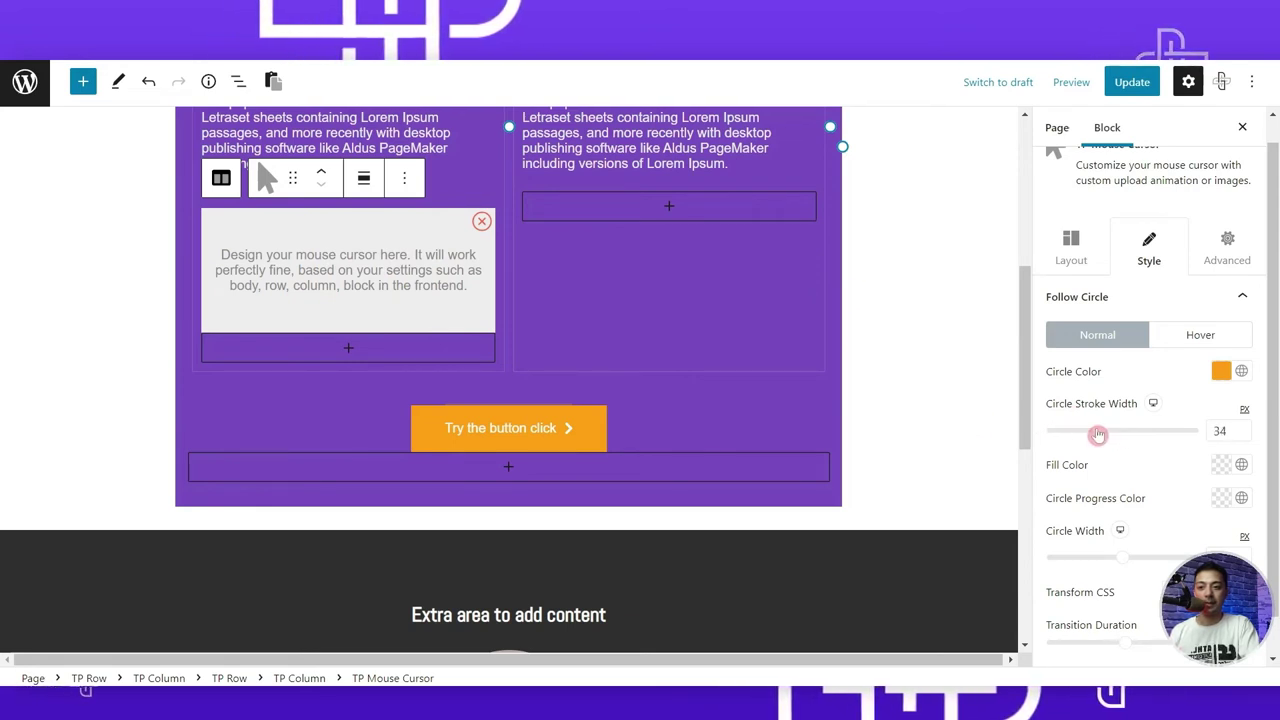
# Set the circle stroke width to 10 px and the fill color to light green (#D2F65F).
pyautogui.moveTo(1080, 438); pyautogui.dragTo(1125, 437)
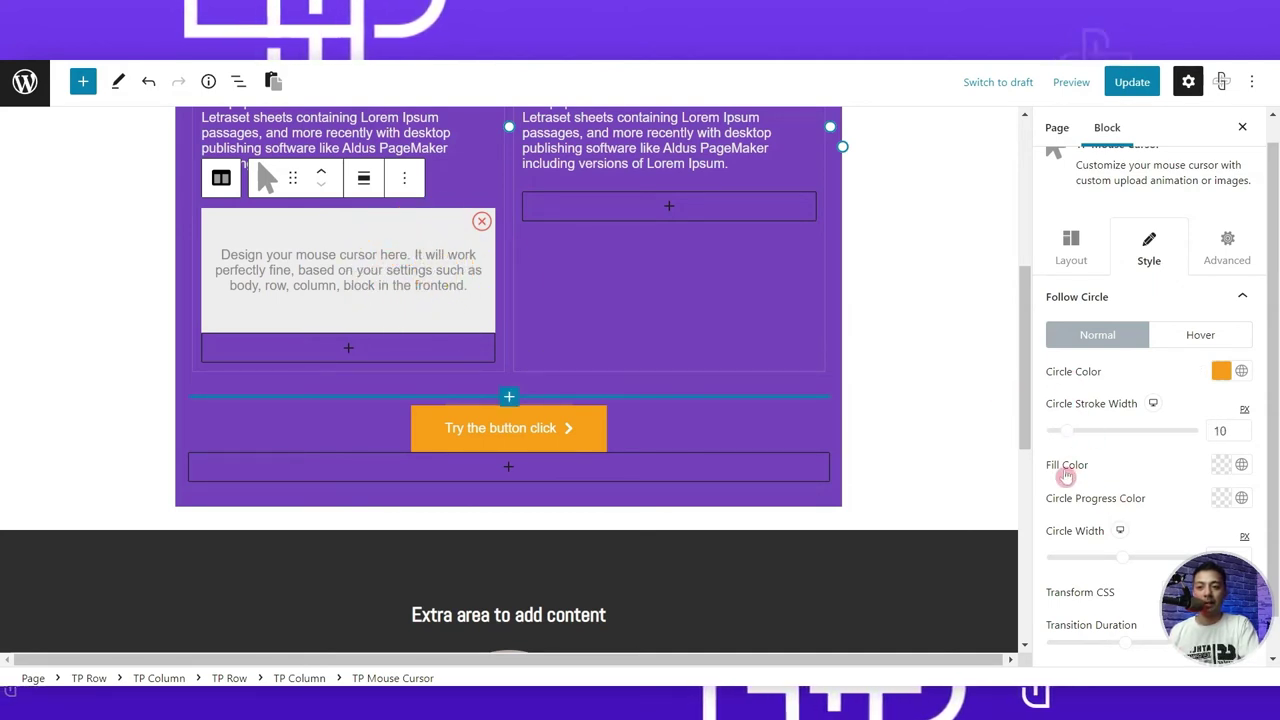
pyautogui.click(1219, 465)
pyautogui.moveTo(1080, 358); pyautogui.dragTo(1100, 358)
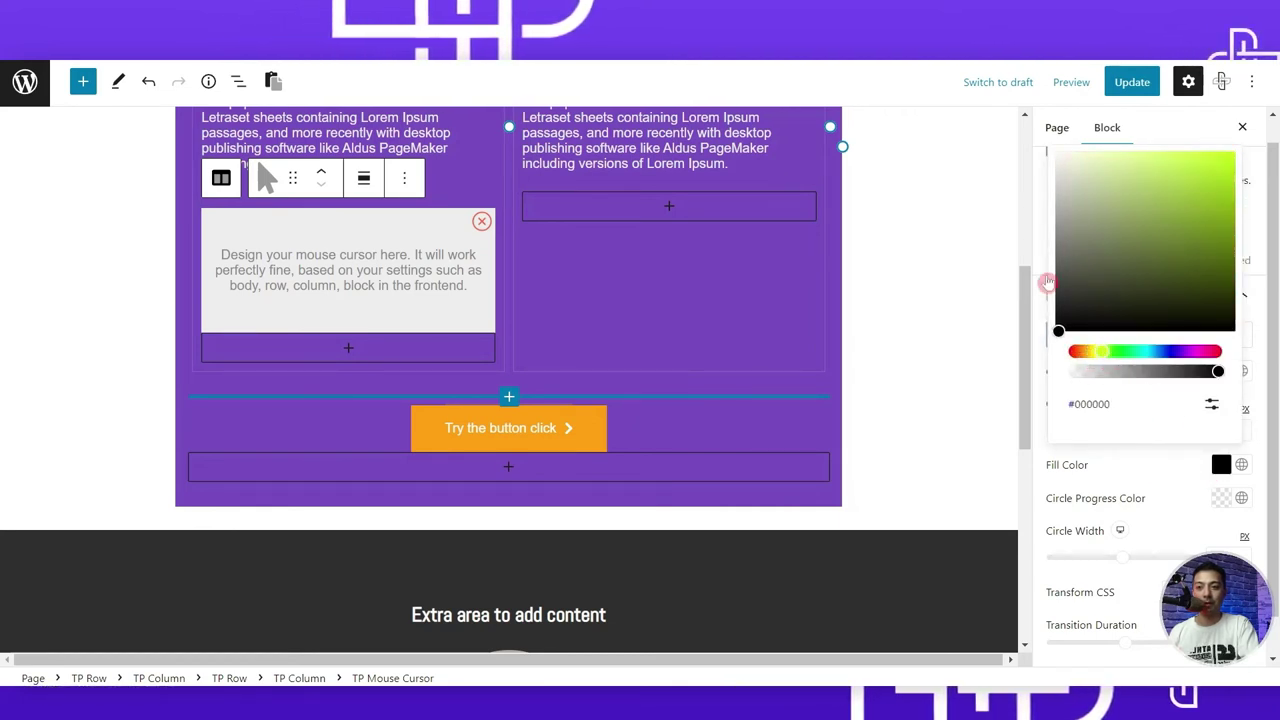
pyautogui.click(1169, 164)
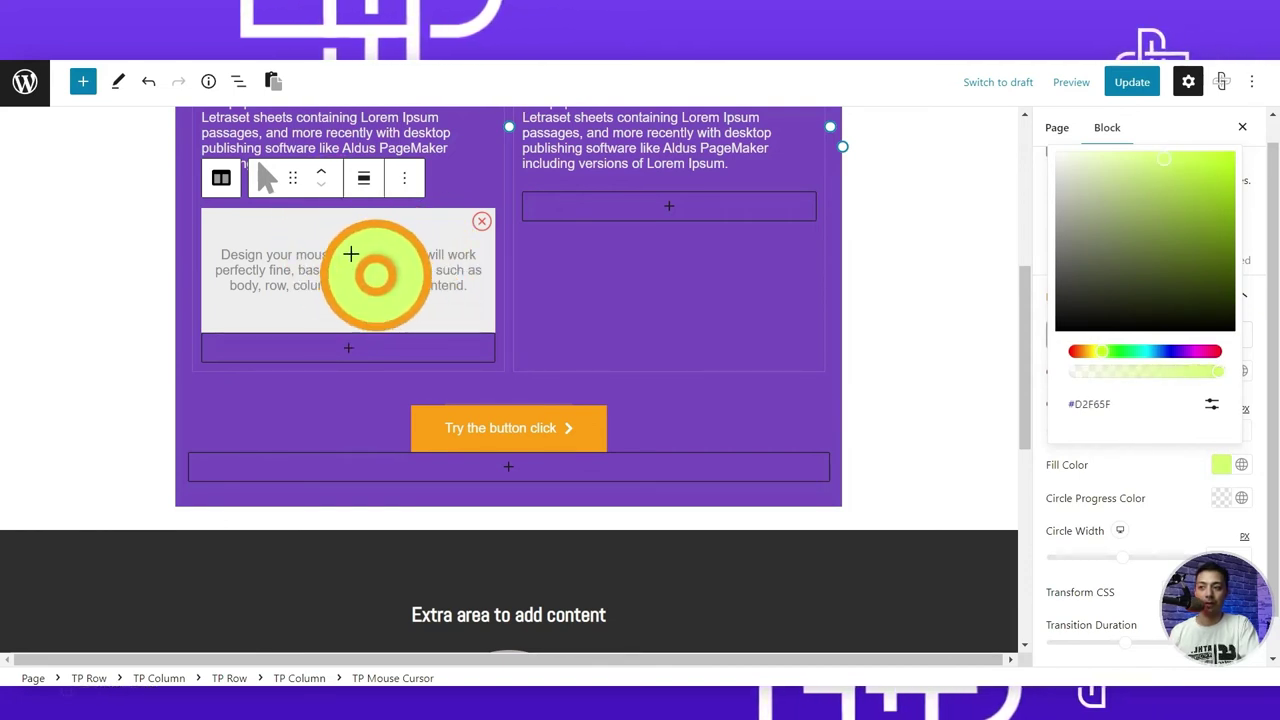
pyautogui.click(1058, 510)
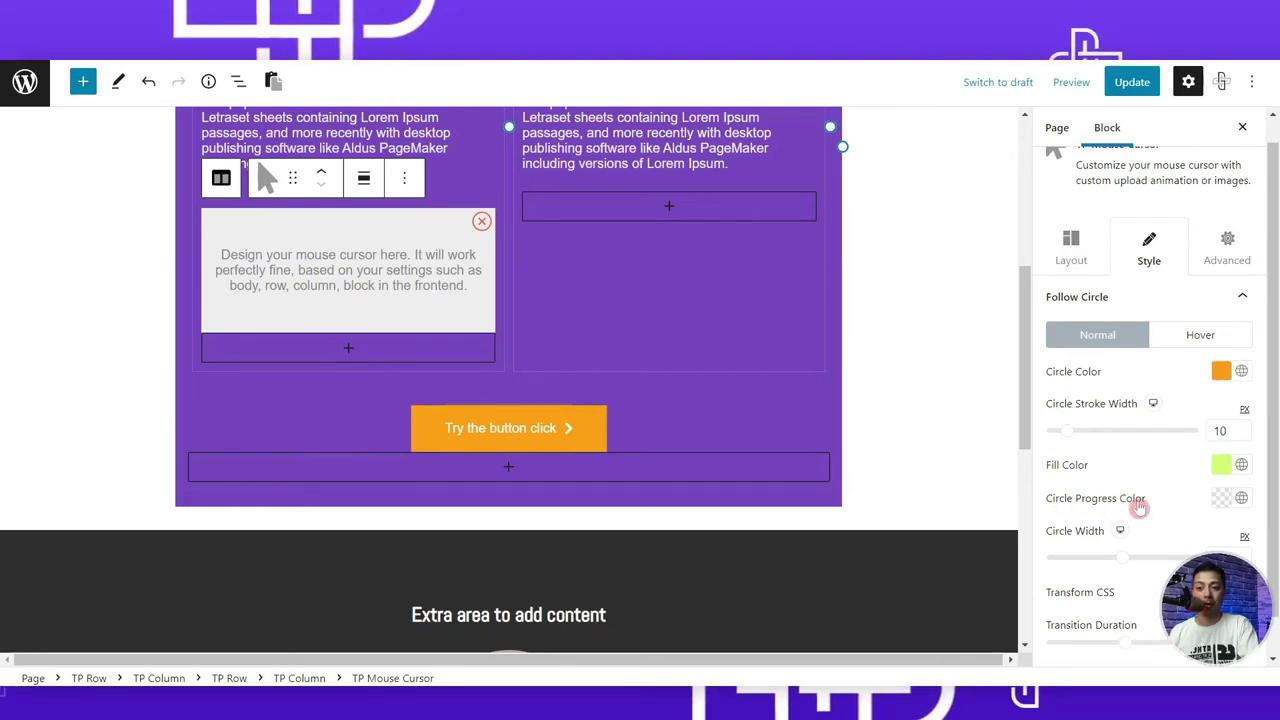
# Set the progress cursor's normal circle progress color to dark purple and its circle width to 7 px.
pyautogui.click(1221, 499)
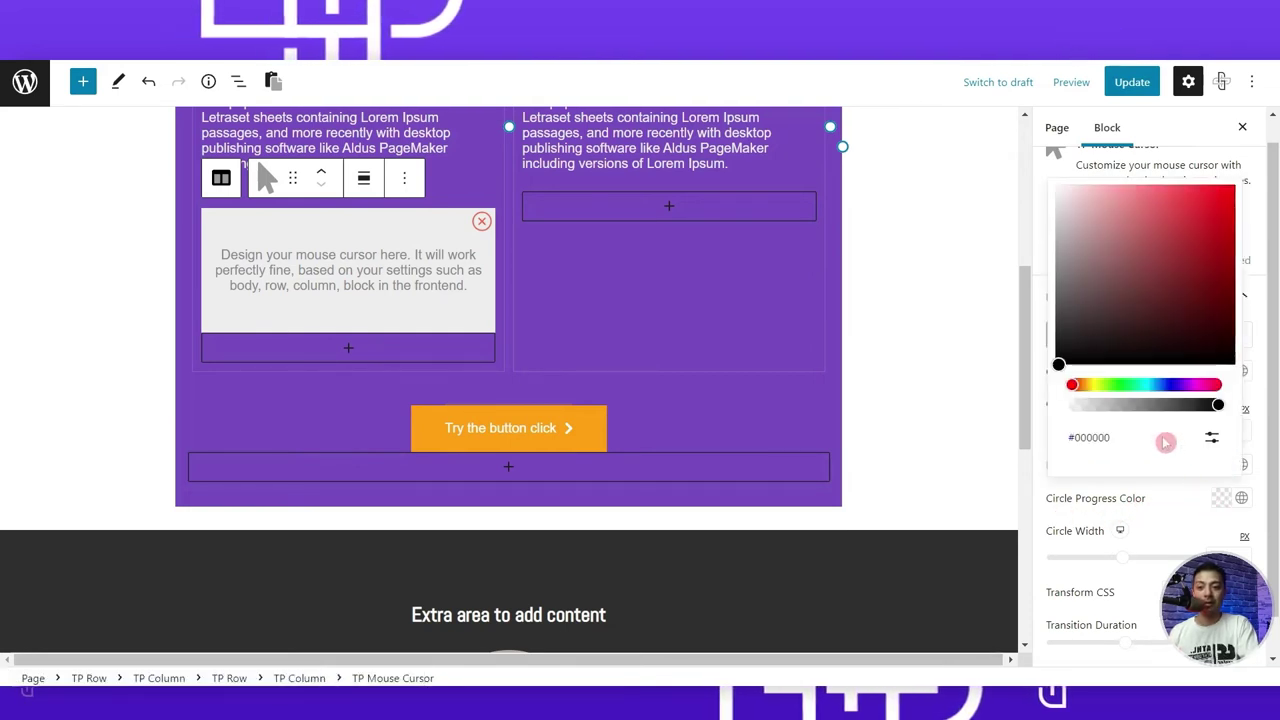
pyautogui.moveTo(1088, 393); pyautogui.dragTo(1112, 395)
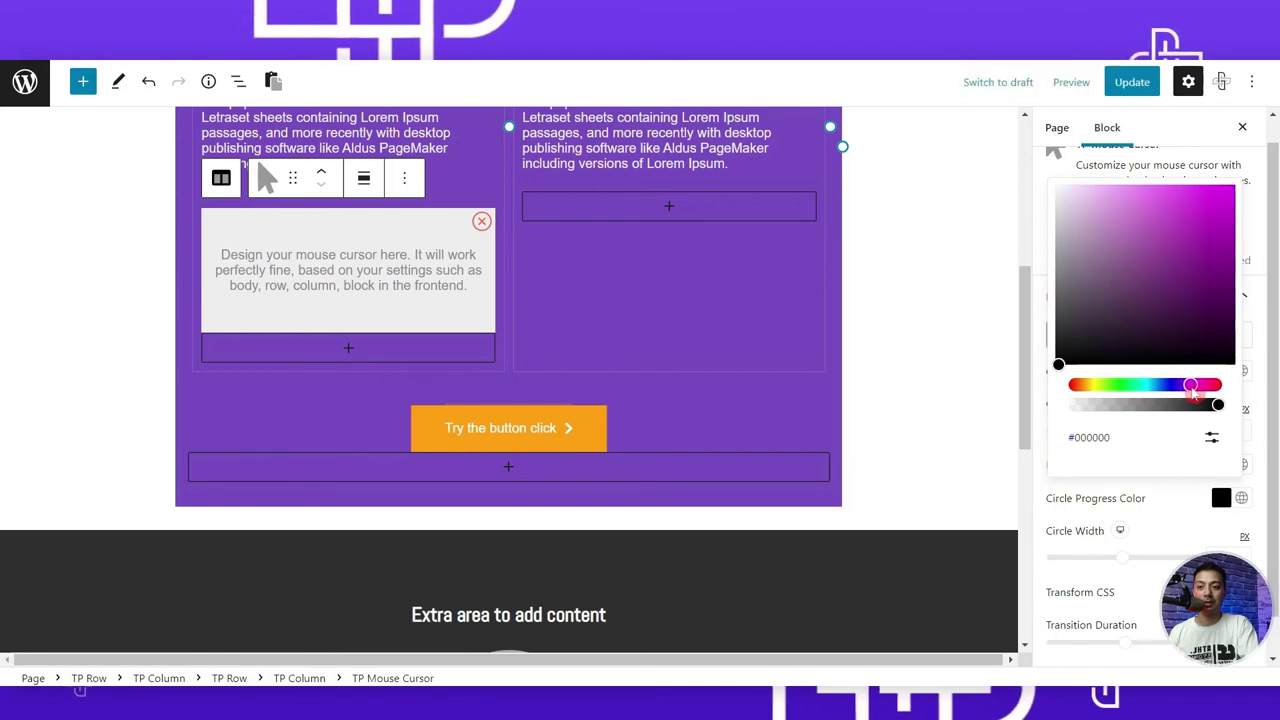
pyautogui.moveTo(1200, 251); pyautogui.dragTo(1212, 295)
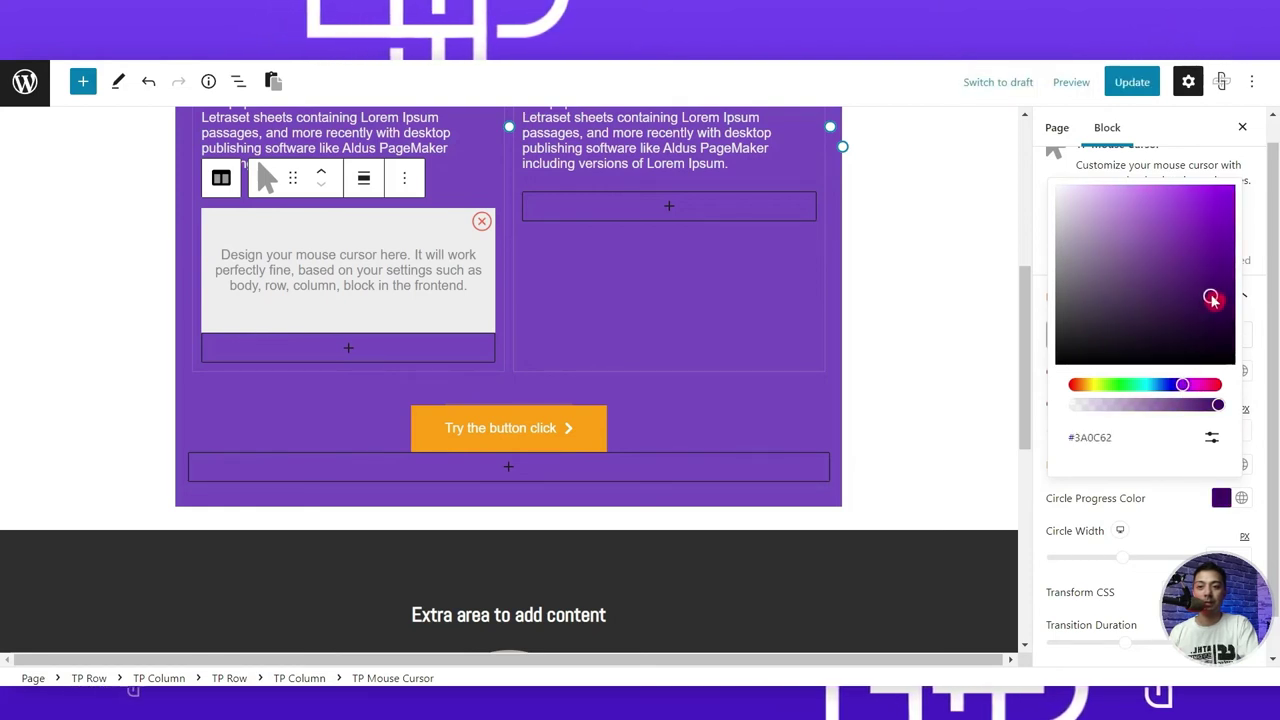
pyautogui.click(1148, 506)
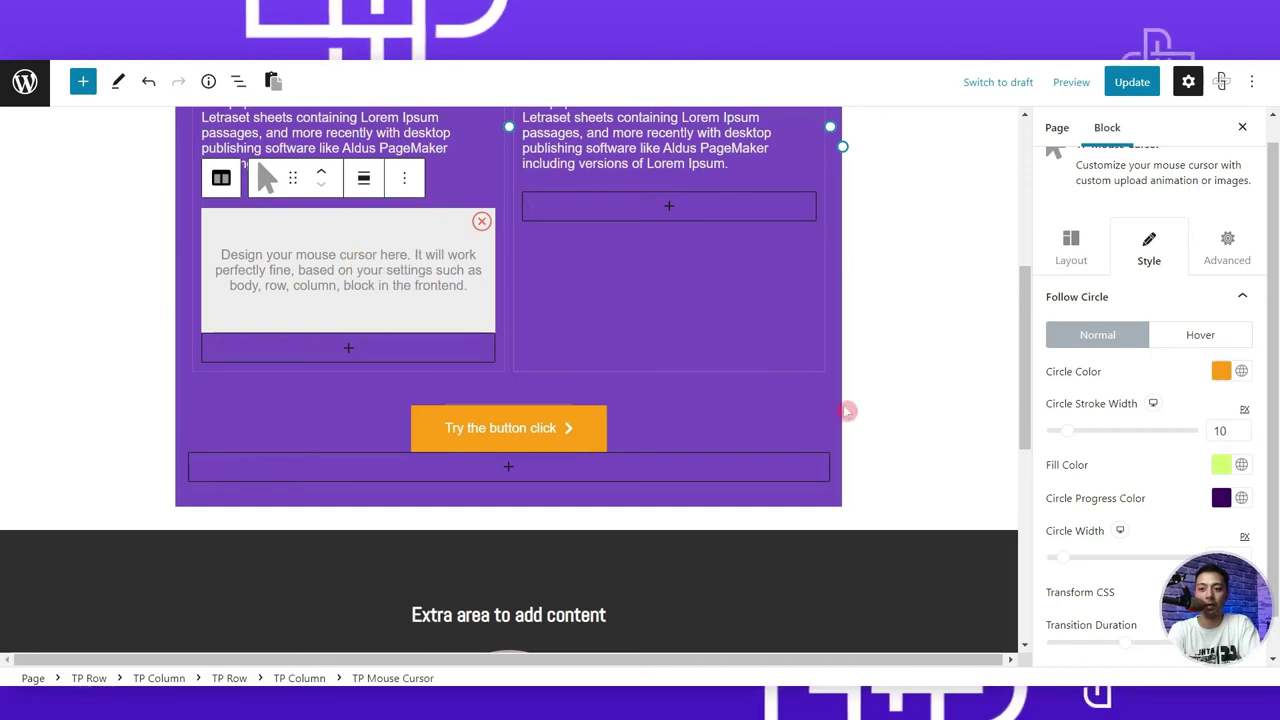
pyautogui.scroll(-1, 1204, 548)
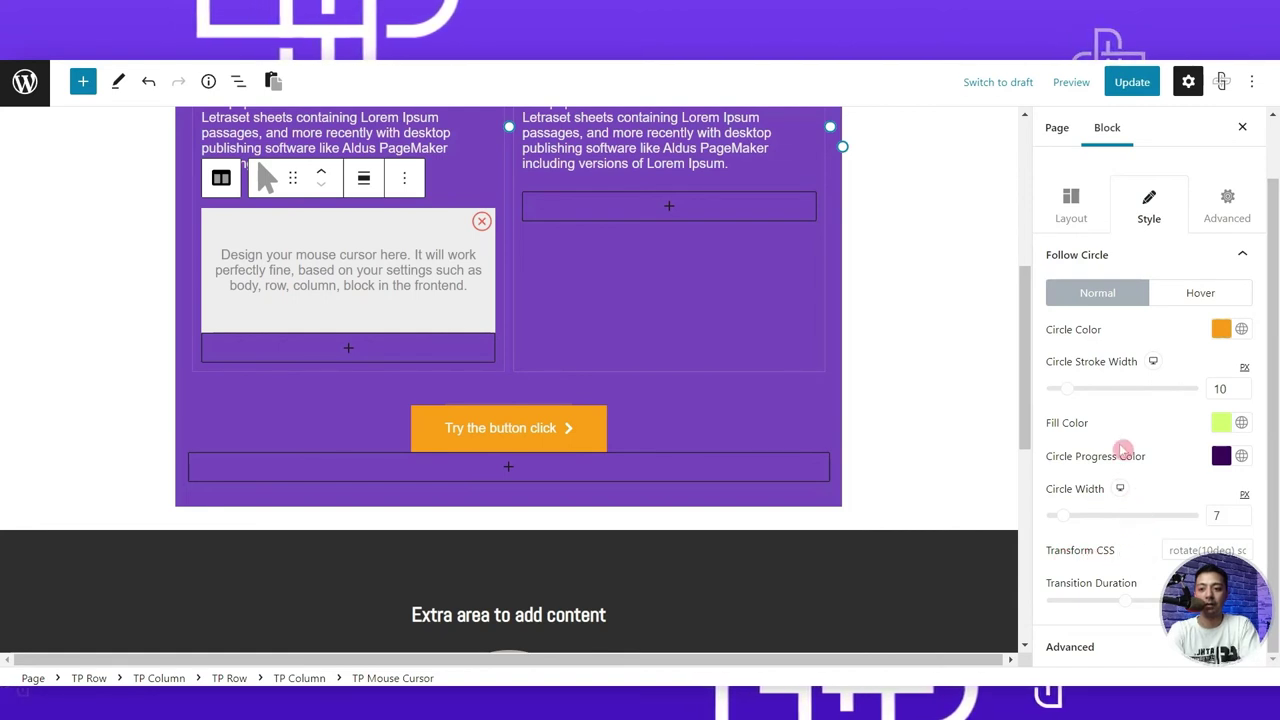
# Shorten the transition duration in the Follow Circle hover style, and return to the normal state's settings.
pyautogui.click(1193, 304)
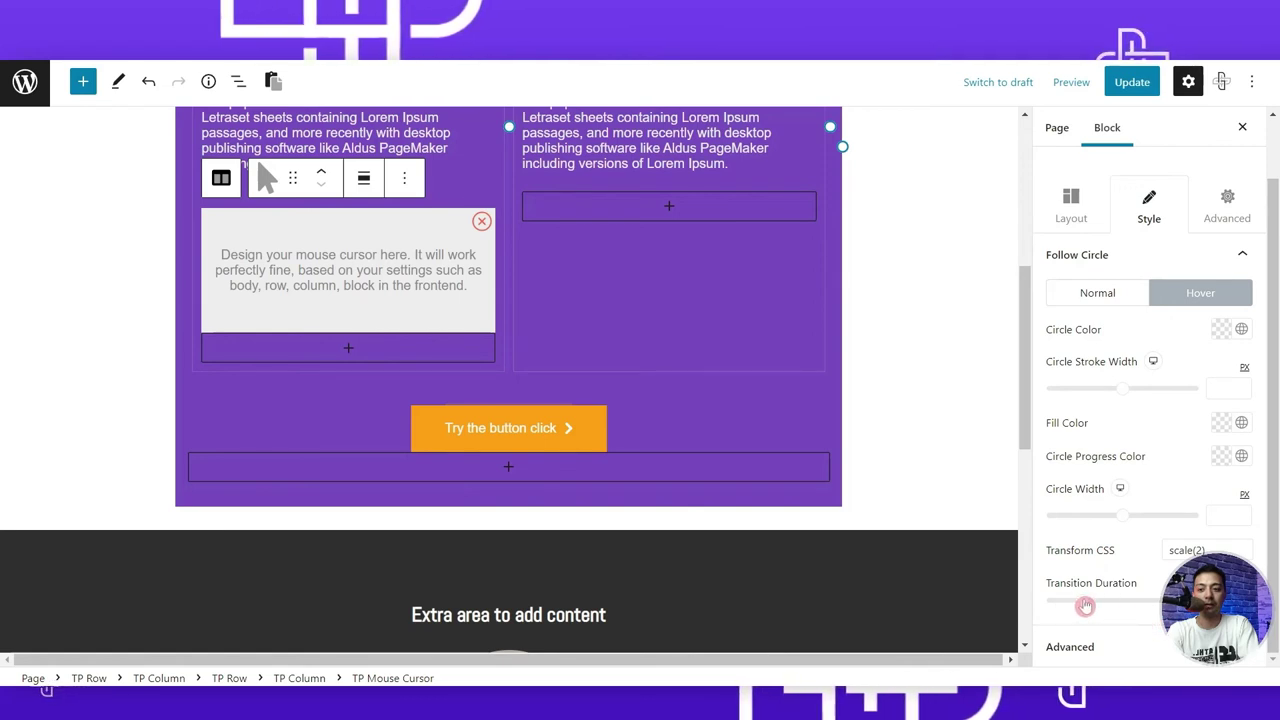
pyautogui.moveTo(1079, 607); pyautogui.dragTo(1132, 607)
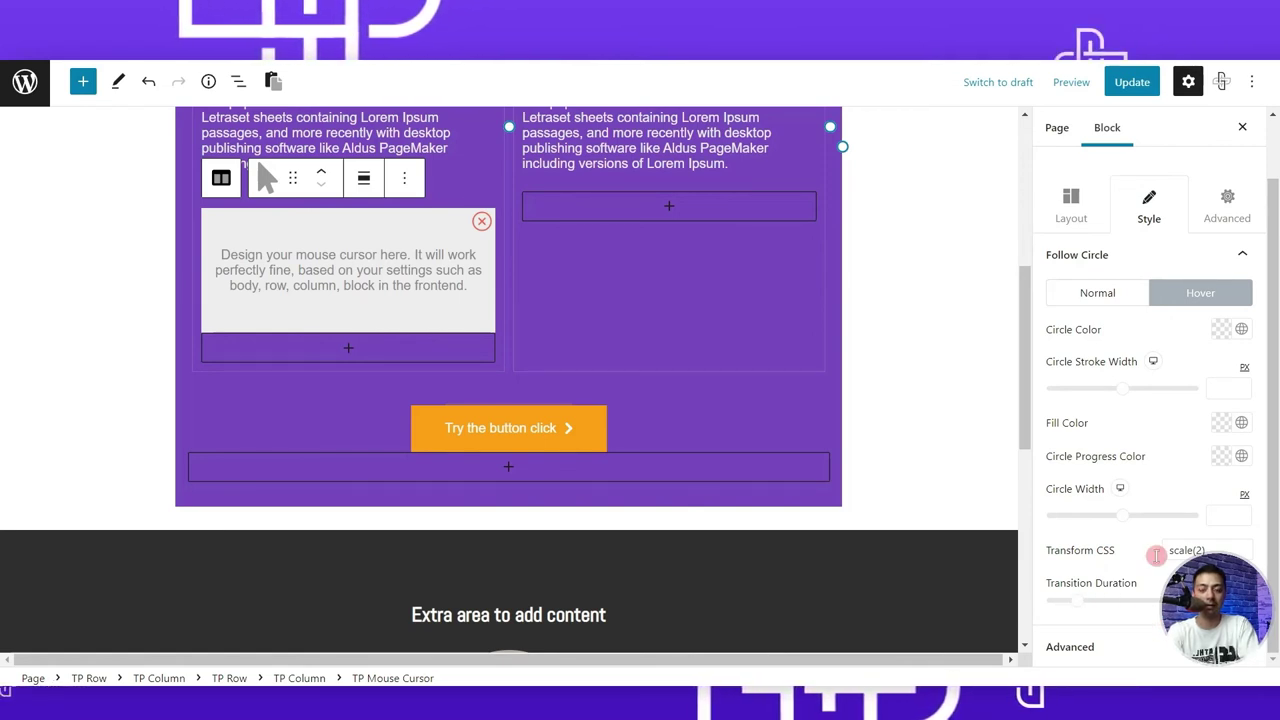
pyautogui.click(1092, 296)
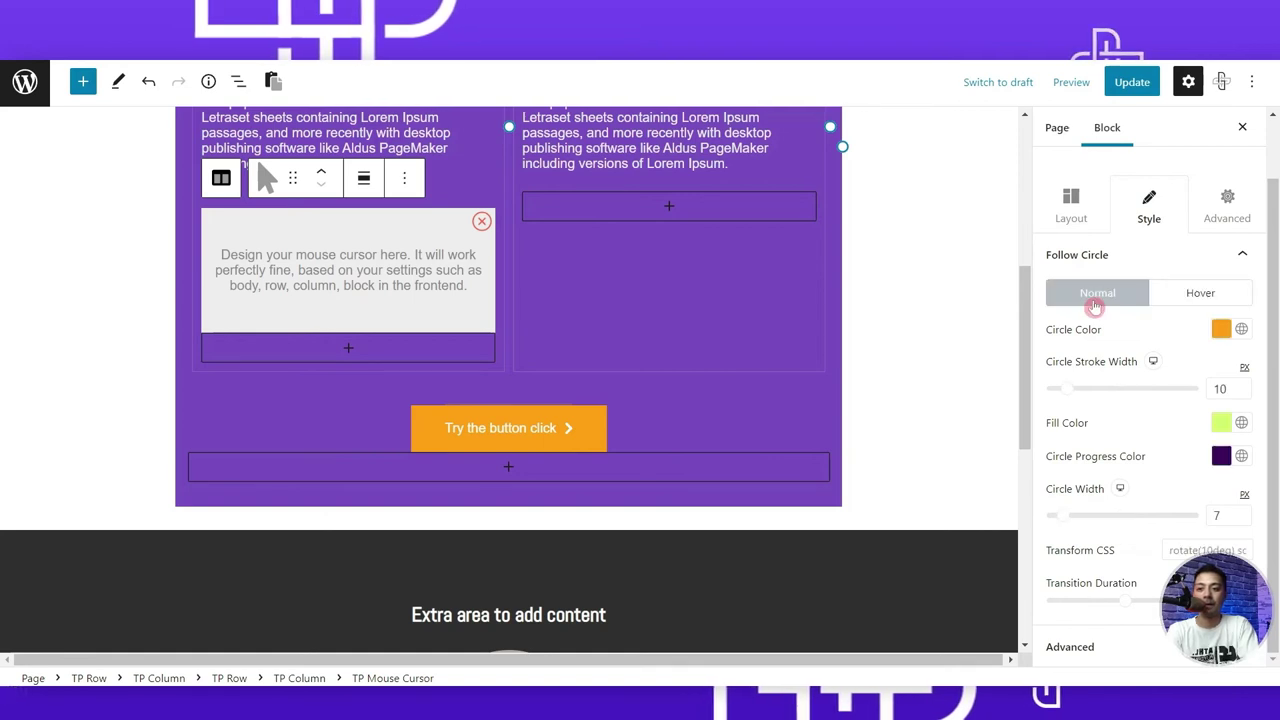
# Update the page and check the styled progress cursor while scrolling through the live page.
pyautogui.click(1120, 84)
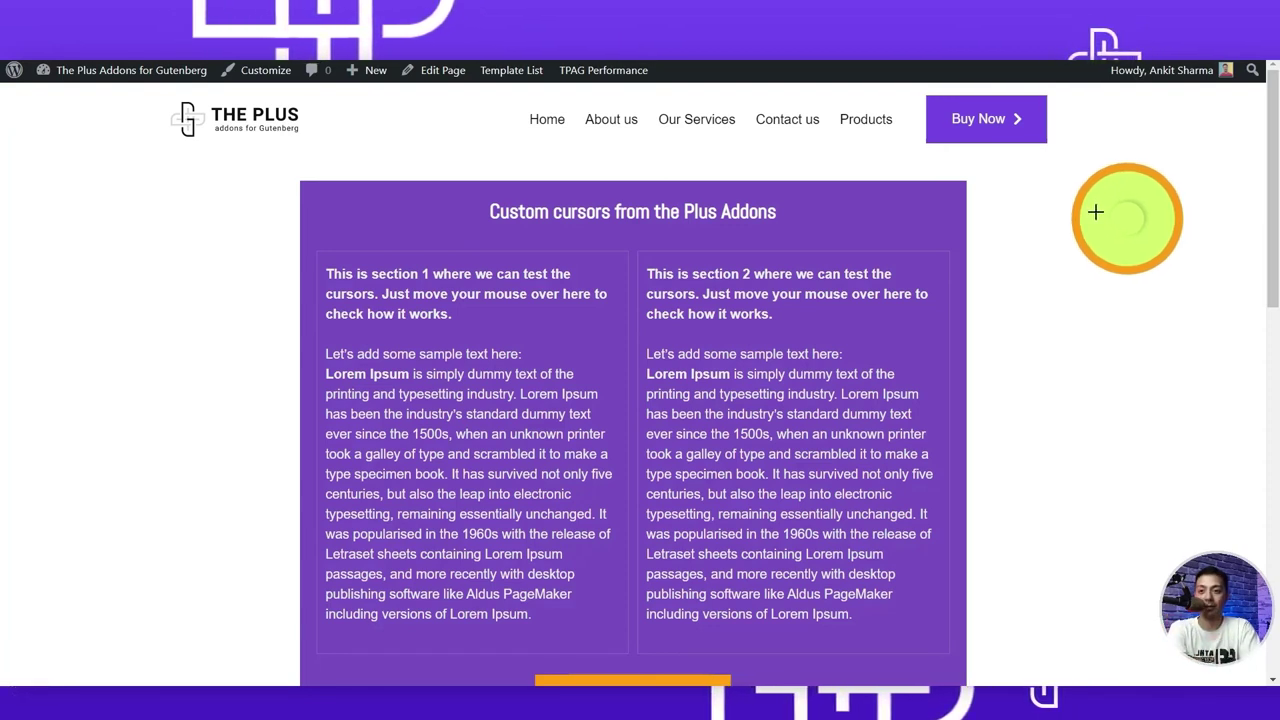
pyautogui.scroll(-3, 1096, 211)
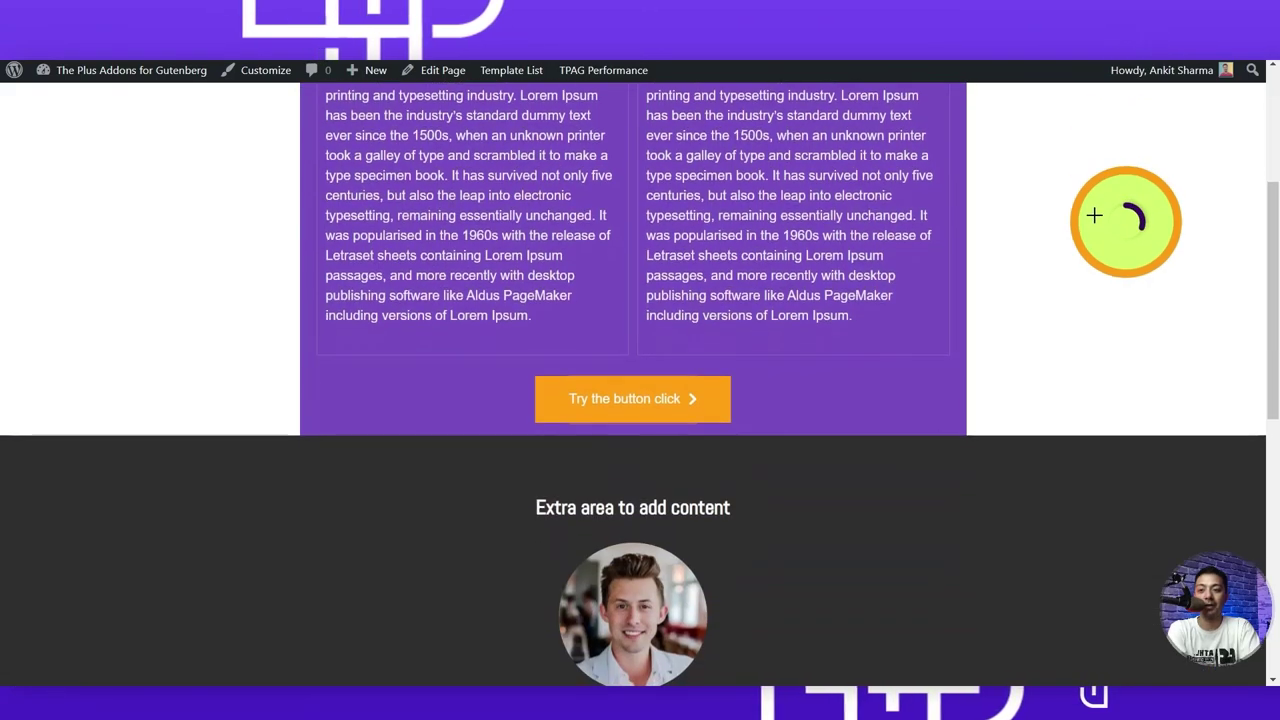
pyautogui.scroll(-2, 1094, 215)
pyautogui.scroll(-5, 1094, 215)
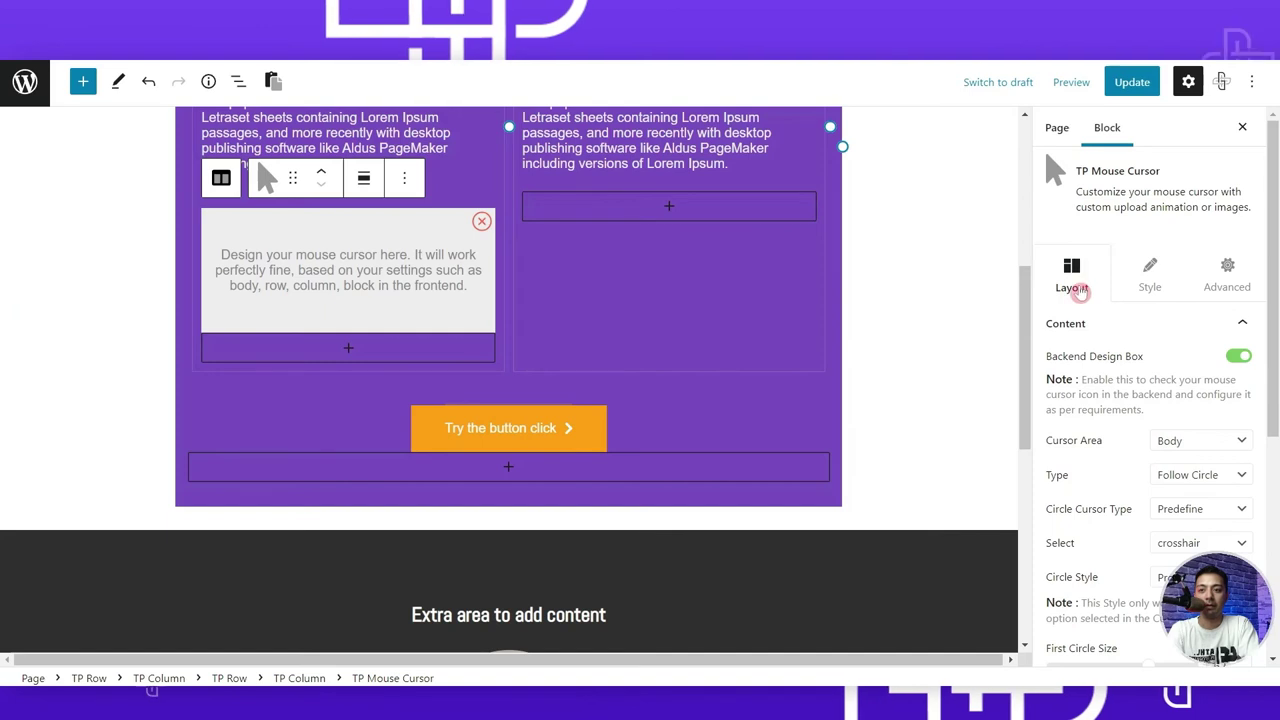
# Review the circle sizes and cursor offsets, update the page again, and test the progress ring along the full live page.
pyautogui.scroll(-4, 1095, 400)
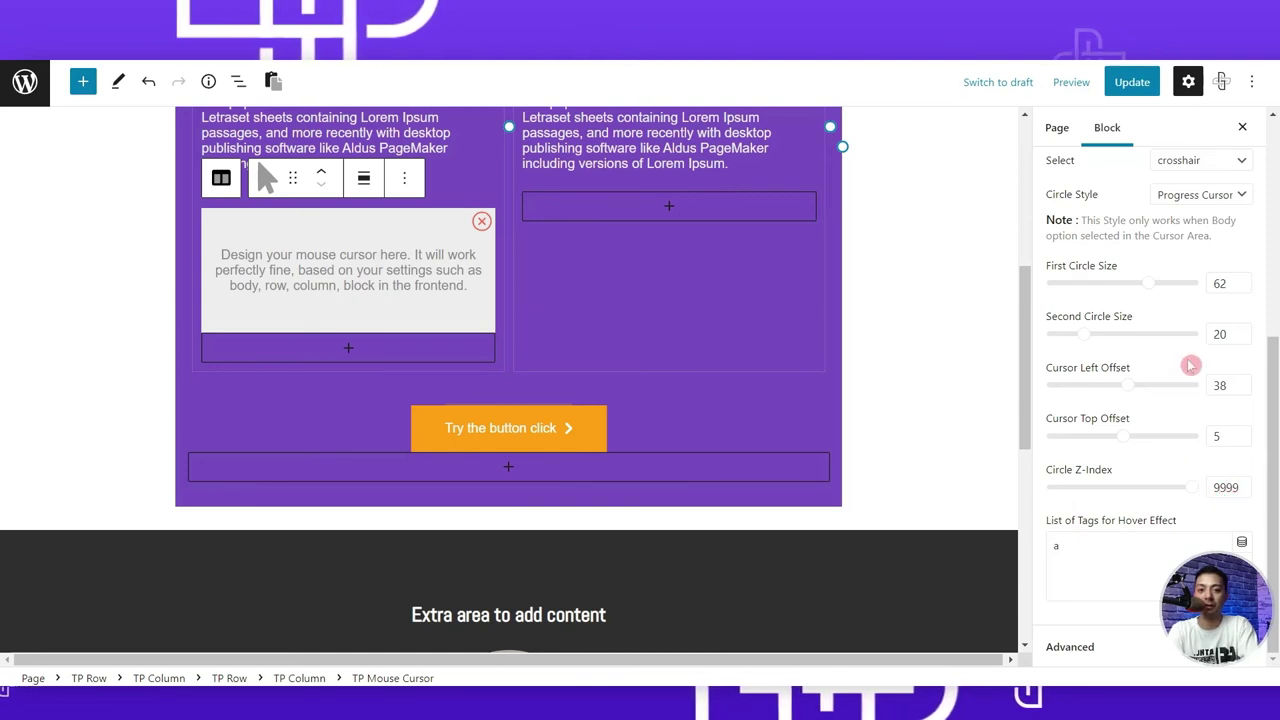
pyautogui.click(1134, 81)
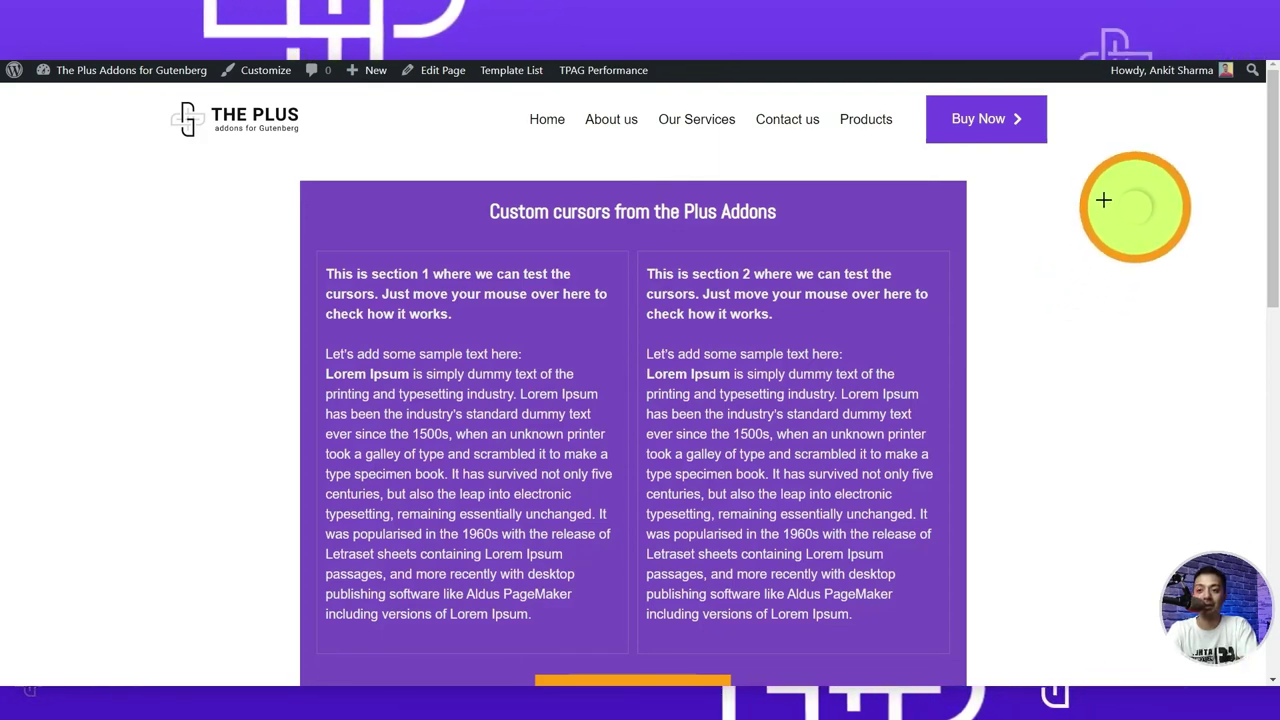
pyautogui.scroll(-1, 1103, 200)
pyautogui.scroll(-1, 1103, 200)
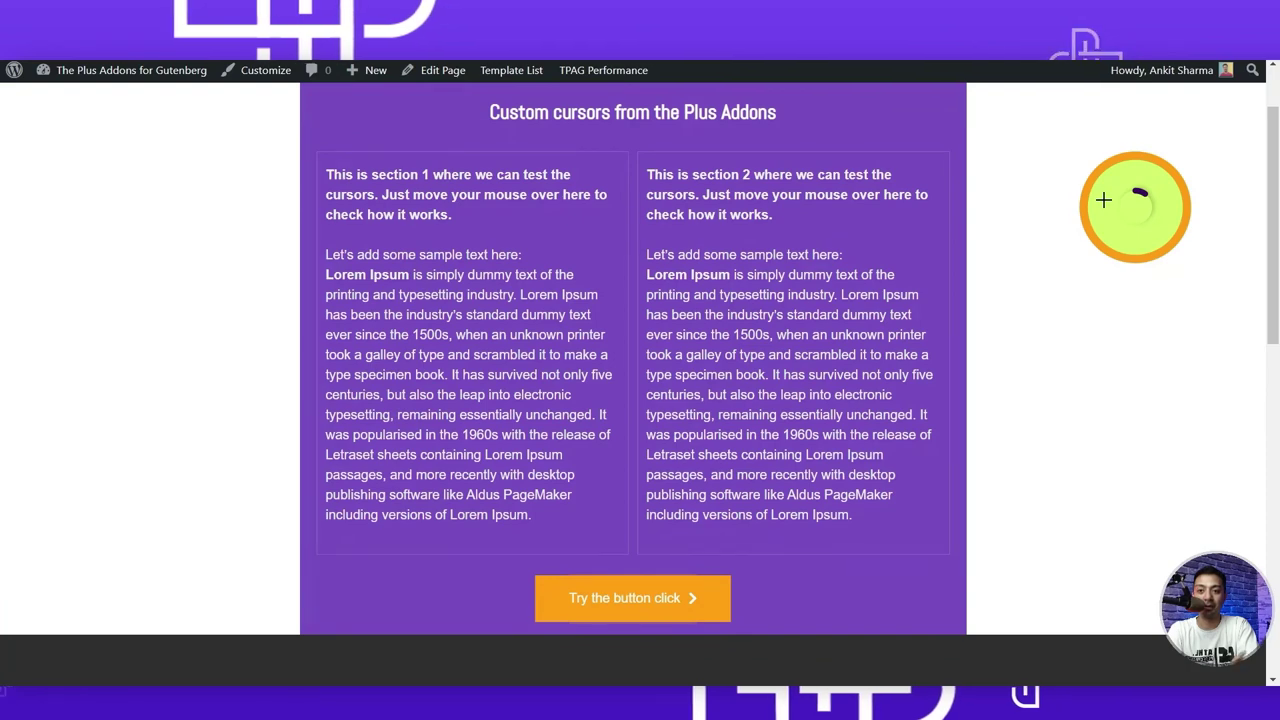
pyautogui.scroll(-6, 1103, 200)
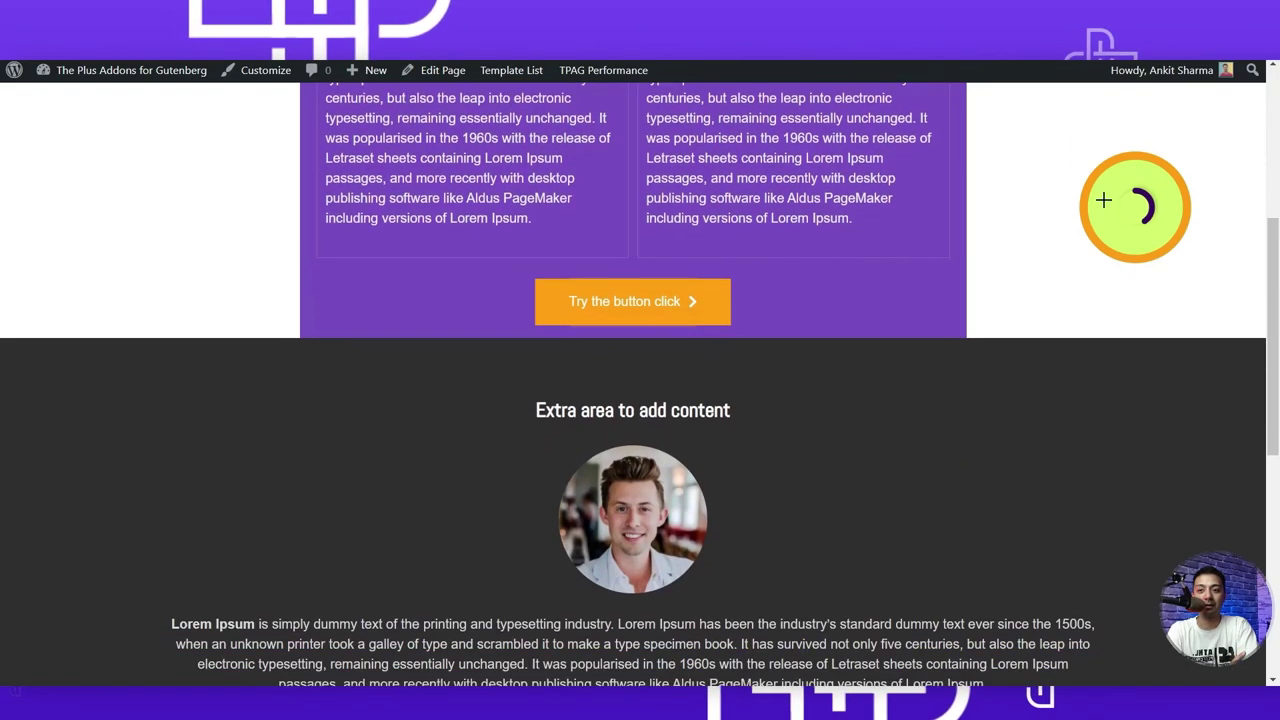
pyautogui.scroll(-6, 1103, 200)
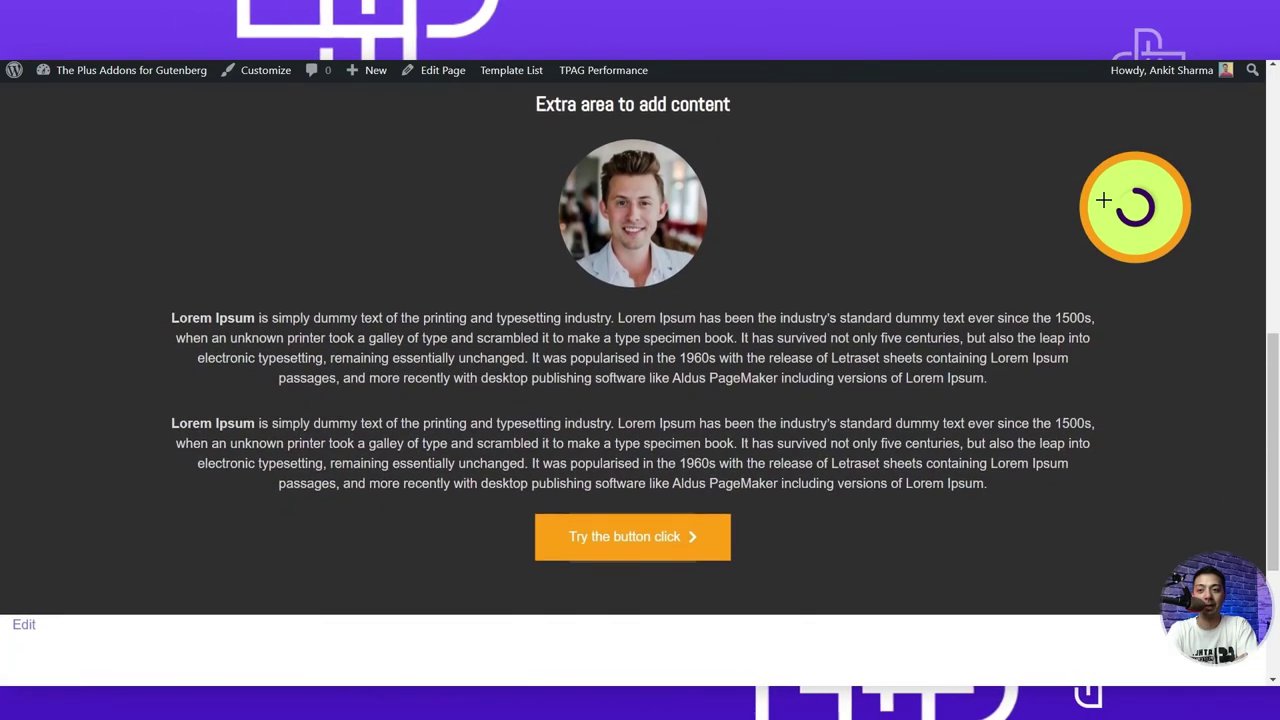
pyautogui.scroll(-5, 1103, 200)
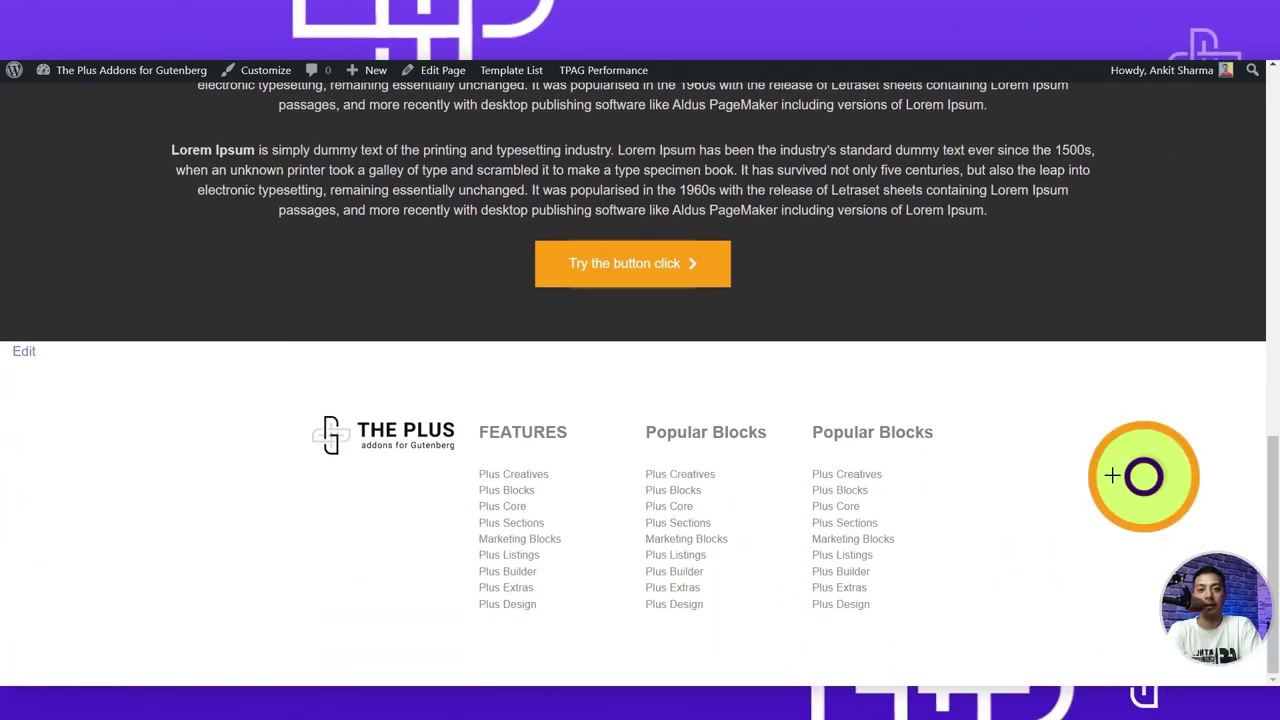
pyautogui.scroll(8, 1115, 460)
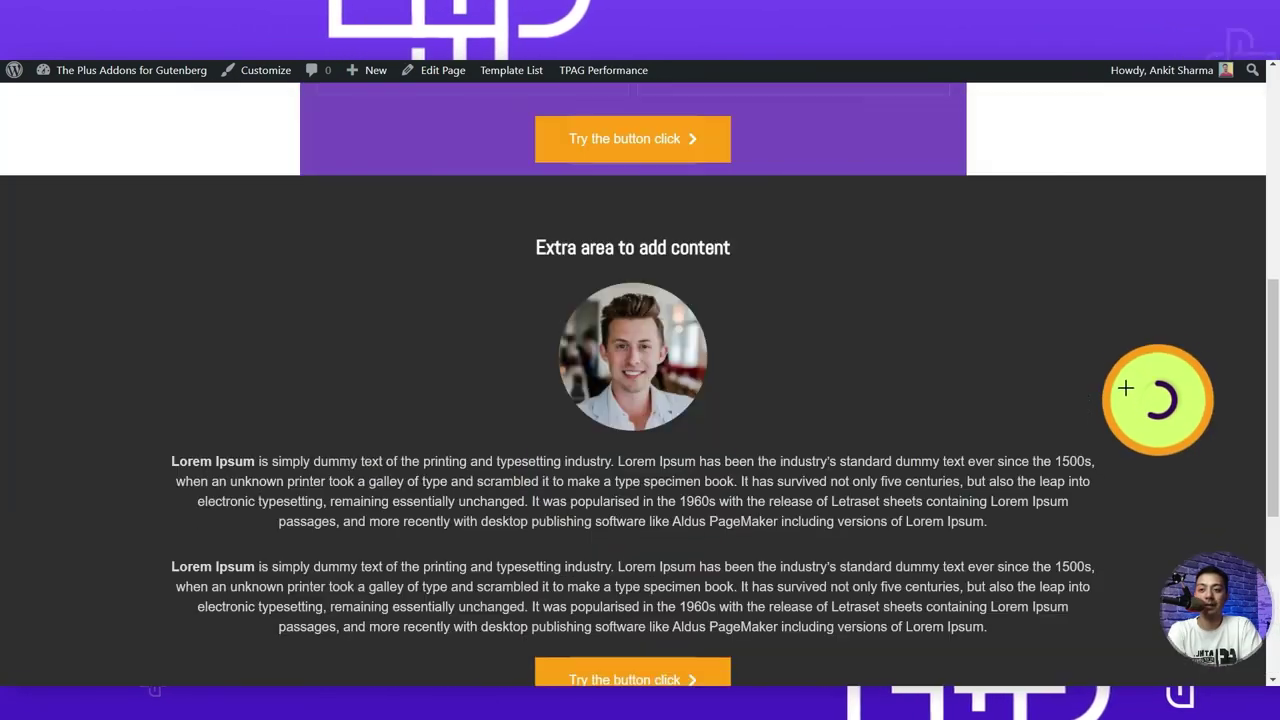
pyautogui.scroll(10, 1126, 388)
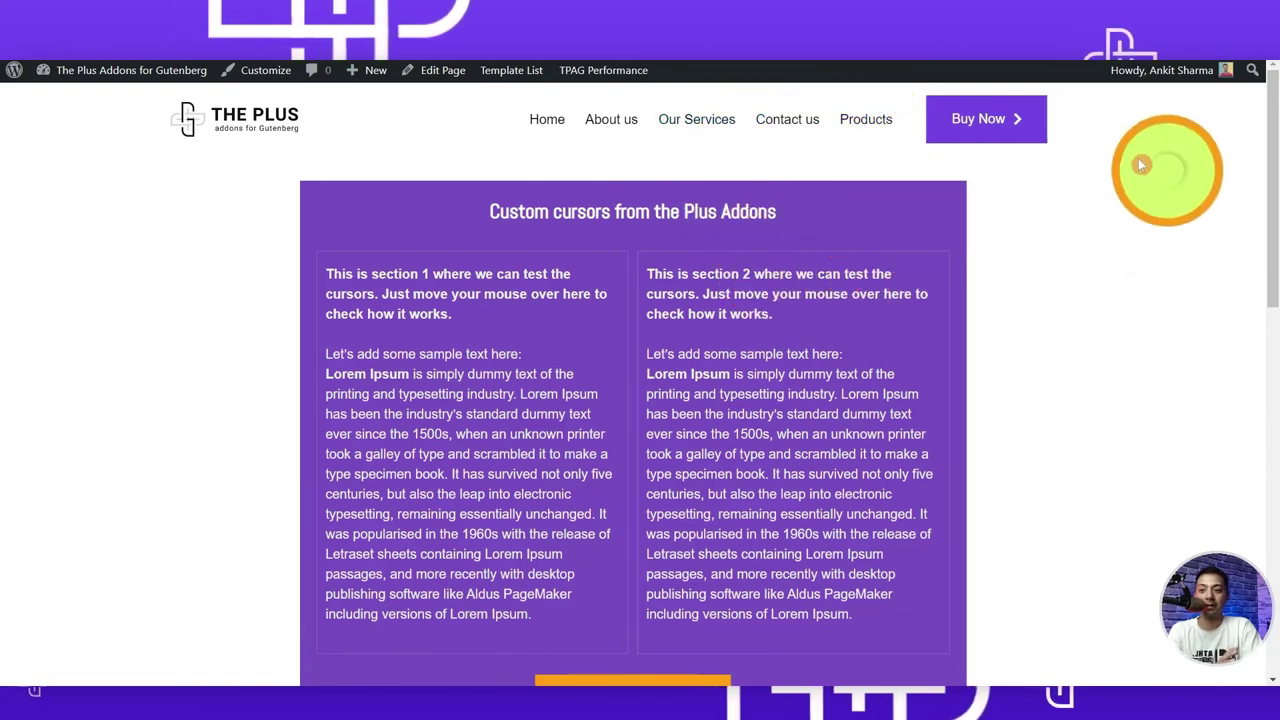
pyautogui.scroll(-3, 1150, 170)
pyautogui.scroll(-6, 1141, 164)
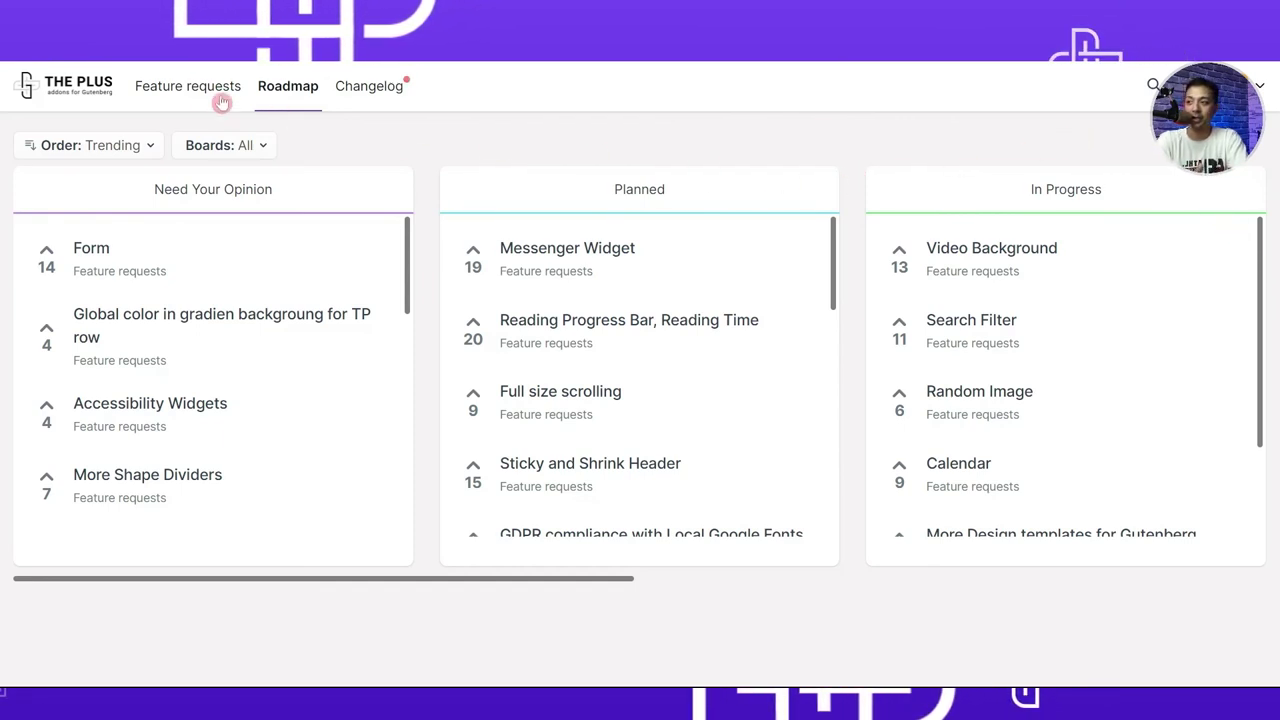
# Switch to The Plus Addons roadmap site and open its feature requests board.
pyautogui.click(191, 86)
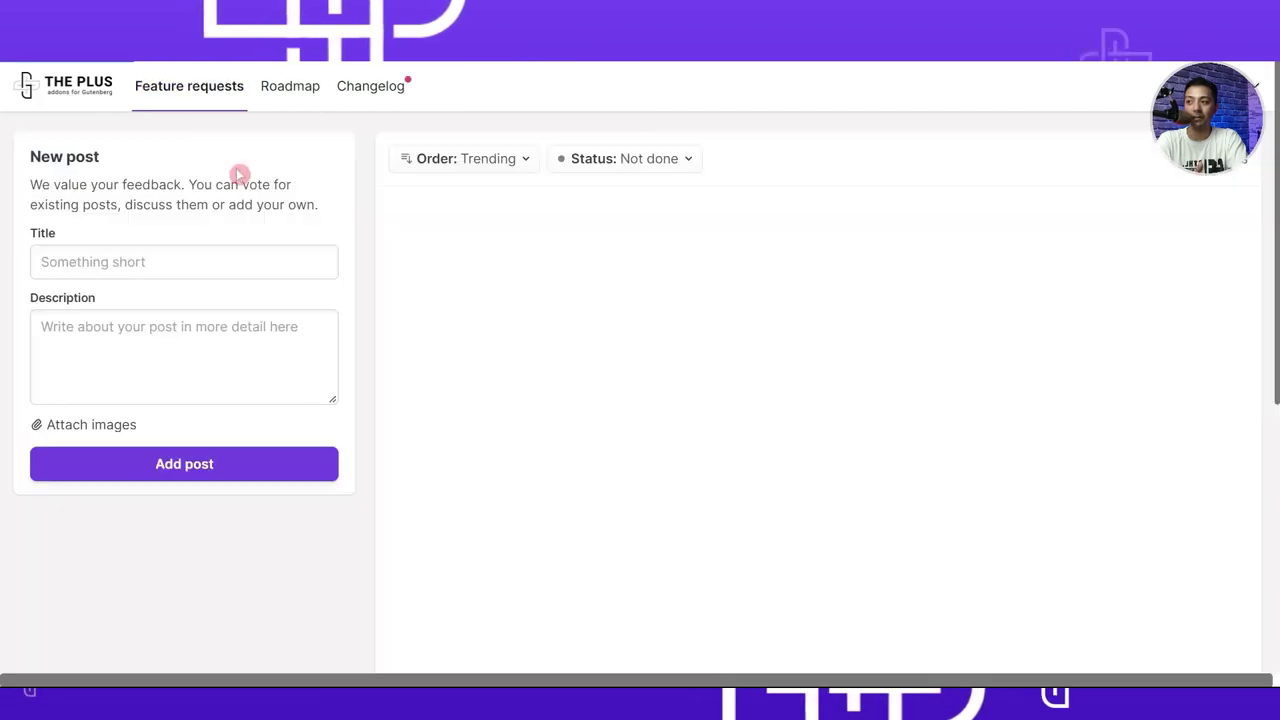